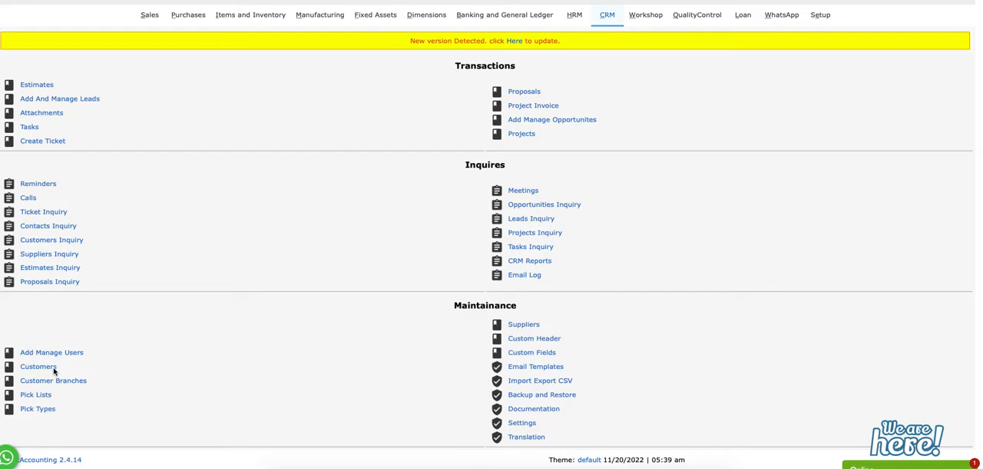
Enable the customer portal in the CRM general settings and submit the change
{"action": "left_click", "coordinate": [530, 424]}
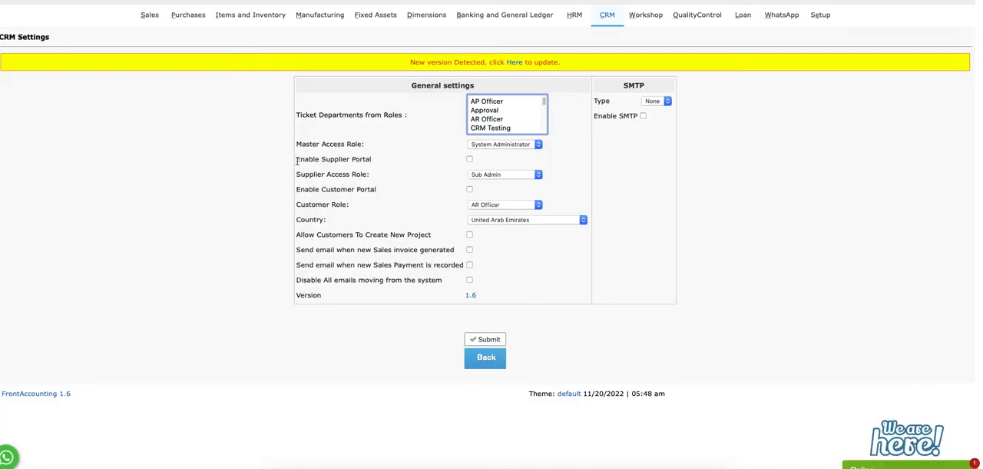
{"action": "left_click_drag", "start_coordinate": [298, 159], "coordinate": [374, 159]}
{"action": "left_click_drag", "start_coordinate": [297, 189], "coordinate": [369, 186]}
{"action": "left_click", "coordinate": [430, 186]}
{"action": "left_click", "coordinate": [470, 189]}
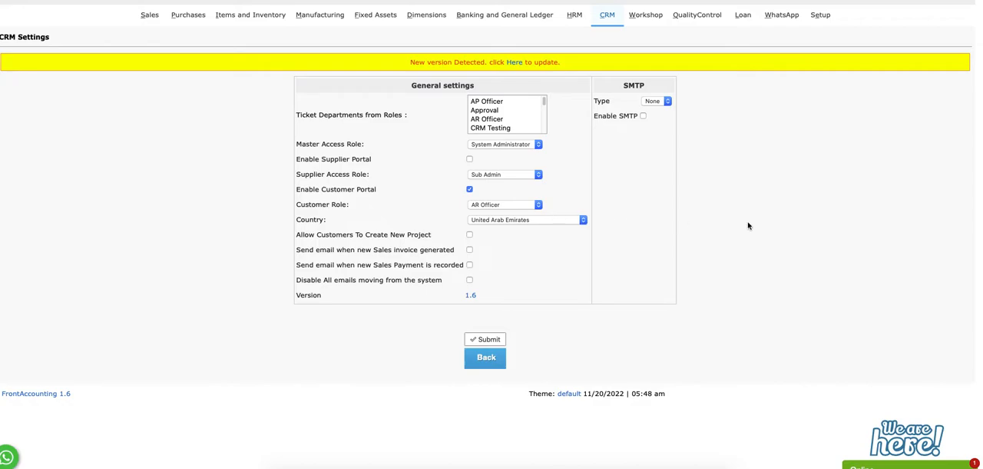
{"action": "left_click", "coordinate": [496, 341]}
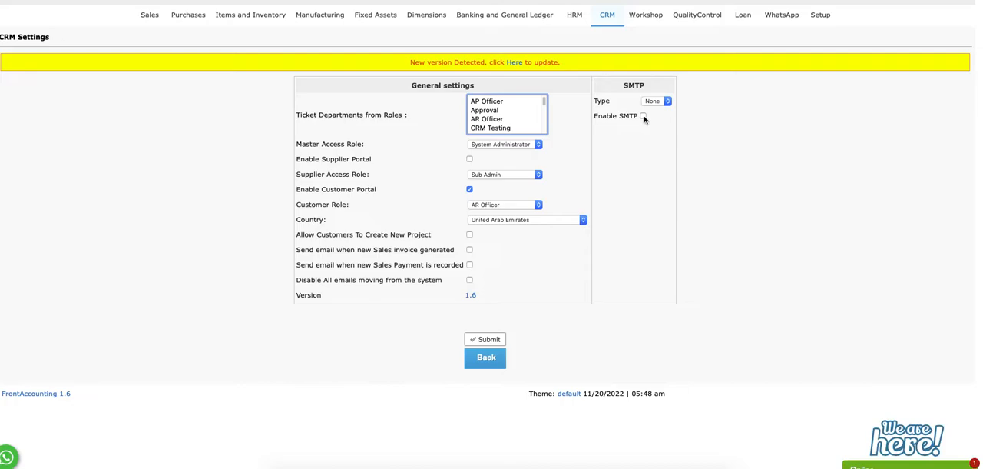
{"action": "left_click", "coordinate": [643, 117]}
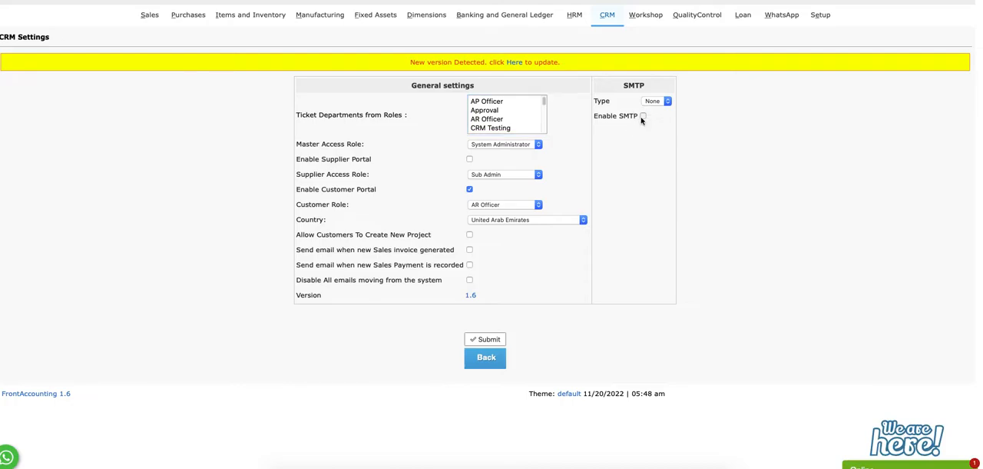
{"action": "left_click", "coordinate": [517, 192]}
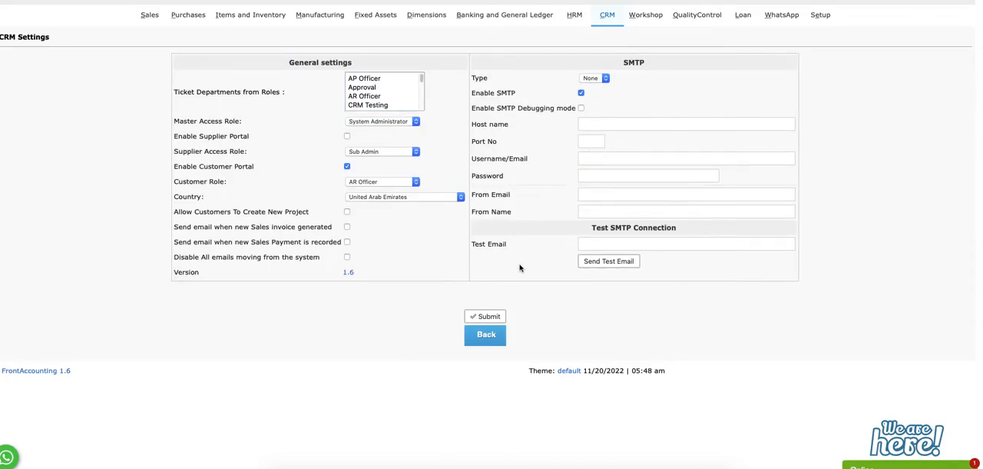
{"action": "left_click", "coordinate": [582, 93]}
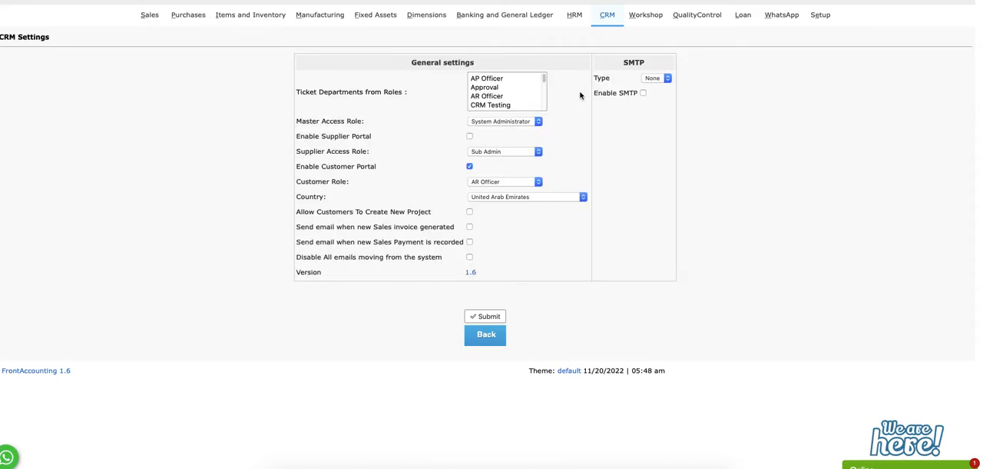
Start a new CRM lead and enter the lead's first and last name
{"action": "left_click", "coordinate": [609, 17]}
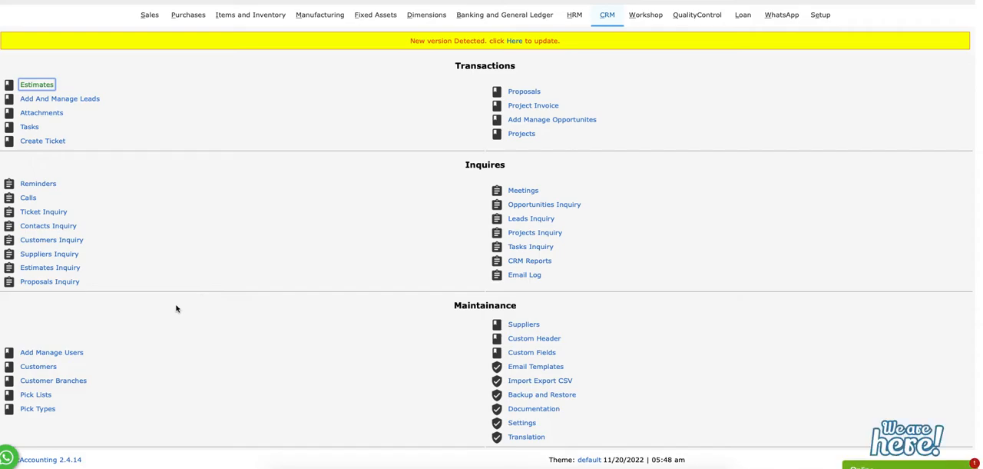
{"action": "left_click", "coordinate": [51, 98]}
{"action": "left_click", "coordinate": [382, 139]}
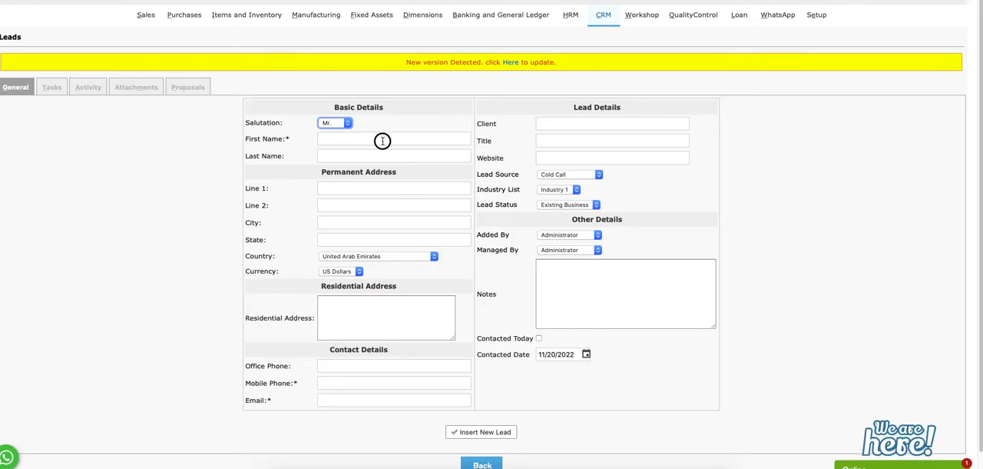
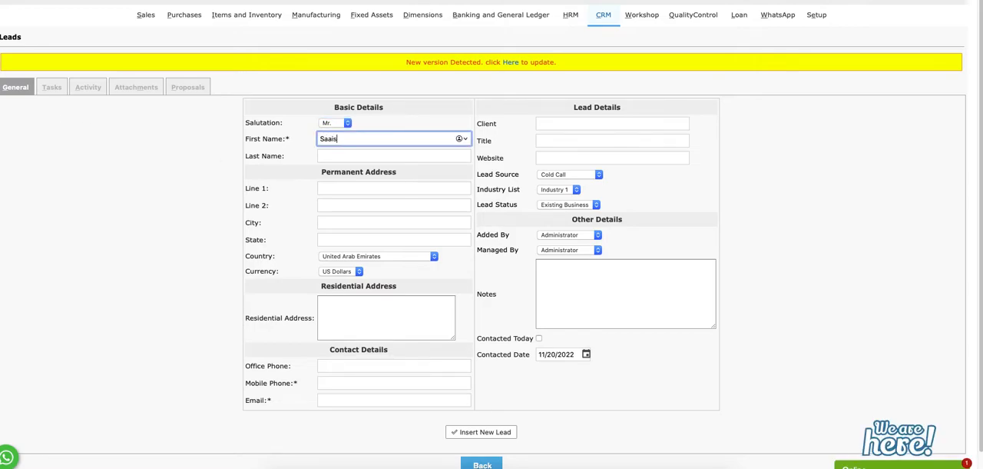
{"action": "key", "text": "Tab"}
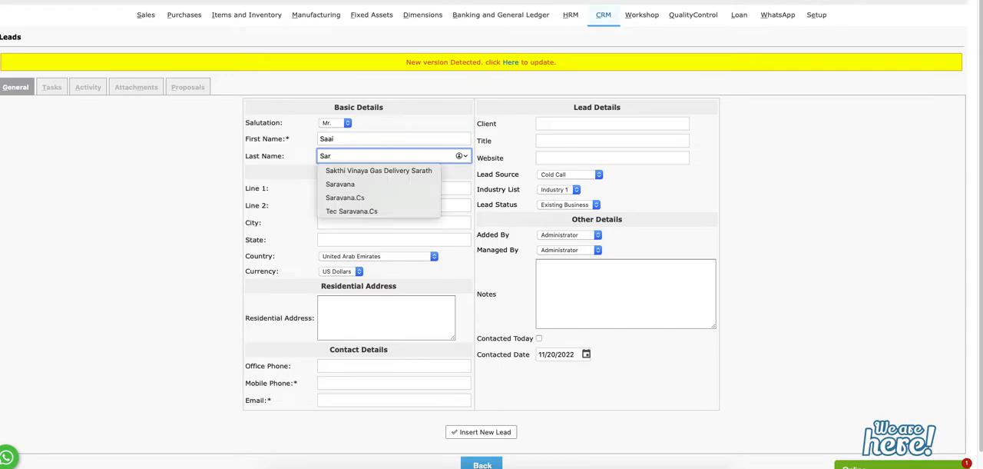
{"action": "key", "text": "Tab"}
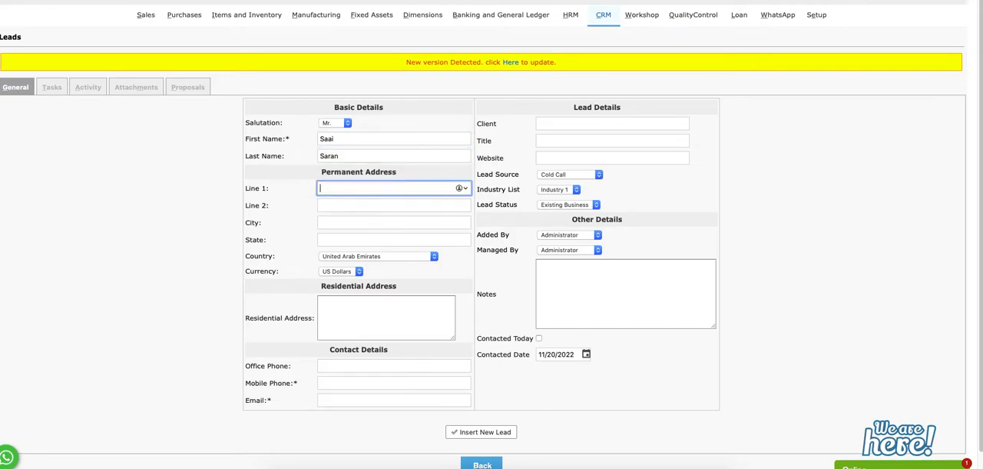
Enter the two-line residential address "Test address" for the lead and fill in the mobile phone number and e-mail
{"action": "left_click", "coordinate": [345, 310]}
{"action": "type", "text": "Test"}
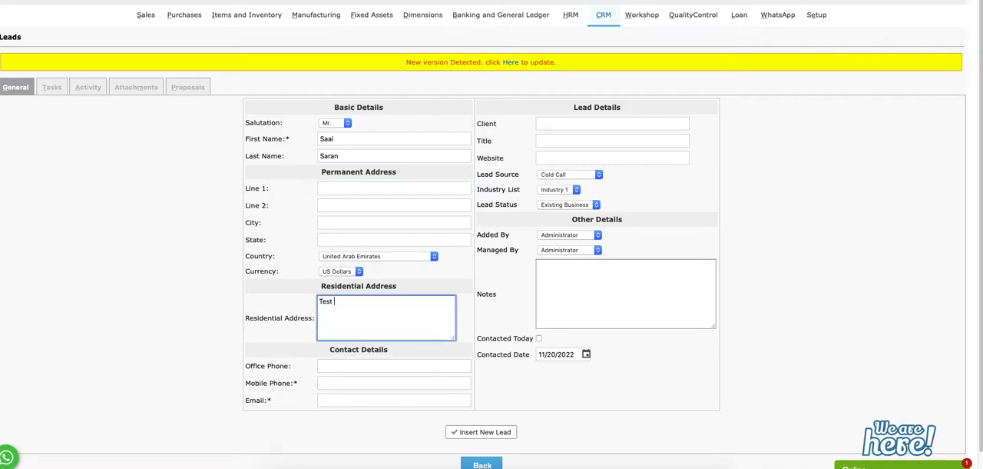
{"action": "key", "text": "Return"}
{"action": "type", "text": "address"}
{"action": "key", "text": "Tab"}
{"action": "key", "text": "Tab"}
{"action": "type", "text": "1234567890"}
{"action": "key", "text": "Tab"}
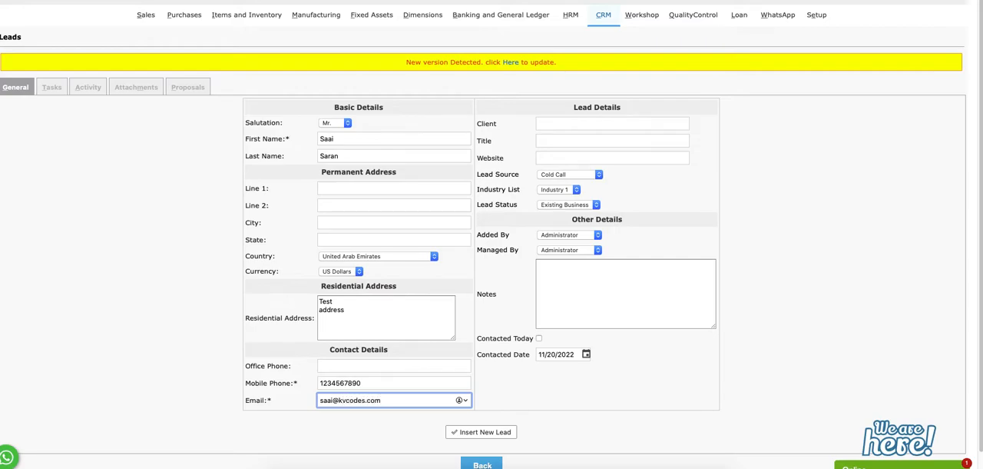
Set the lead's client to Saai Pvt Ltd, title to Trading agent and website to Kvcodes.com, and insert the new lead
{"action": "left_click", "coordinate": [555, 126]}
{"action": "type", "text": "S"}
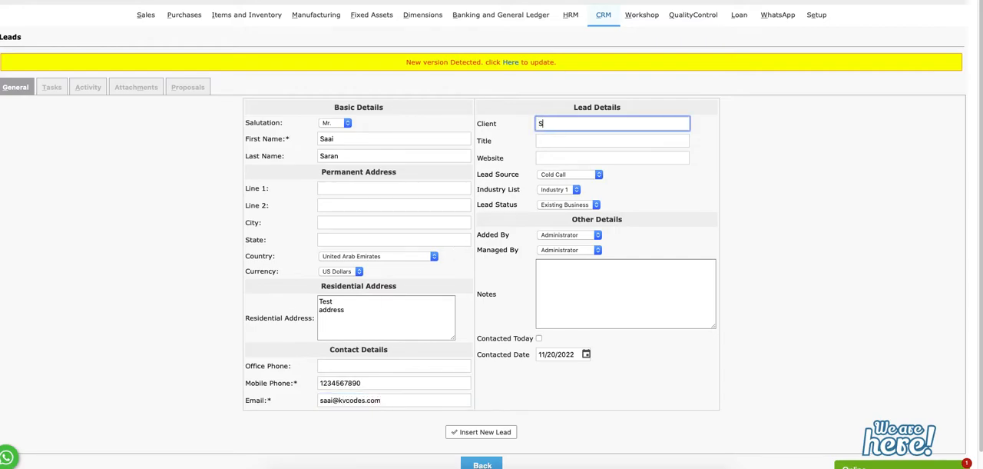
{"action": "type", "text": "aai Pvt Ltd"}
{"action": "key", "text": "Tab"}
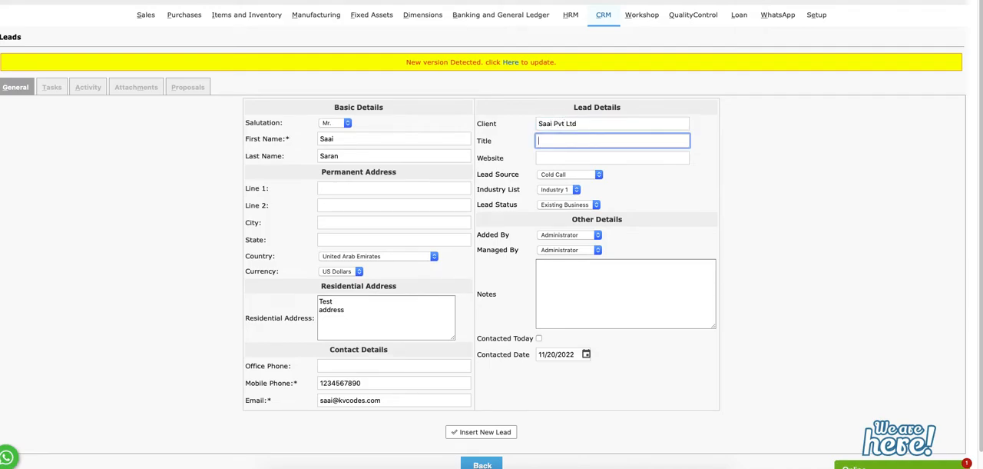
{"action": "type", "text": "Trading agent"}
{"action": "key", "text": "Tab"}
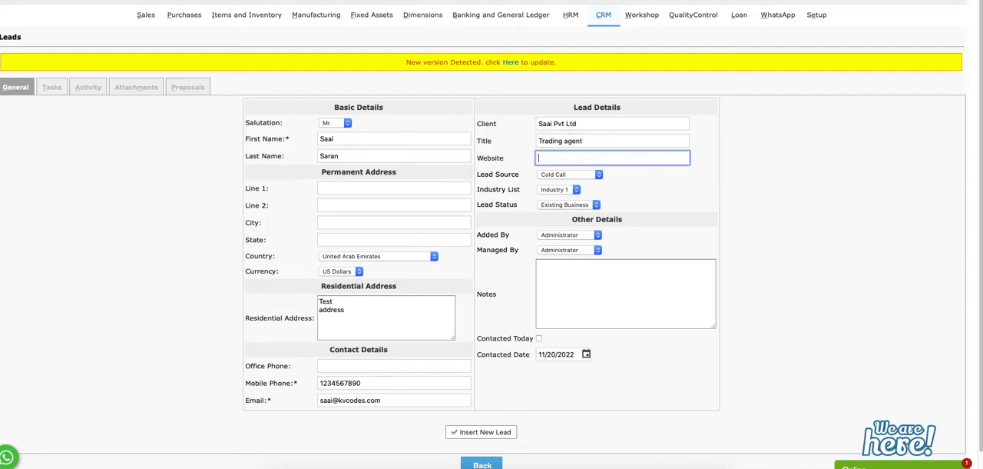
{"action": "type", "text": "Kvcodes.com"}
{"action": "left_click", "coordinate": [572, 302]}
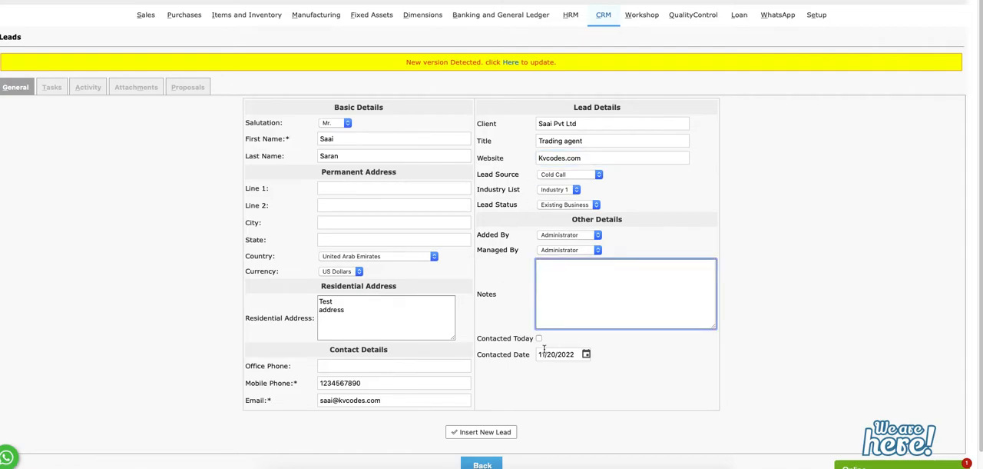
{"action": "left_click", "coordinate": [494, 431]}
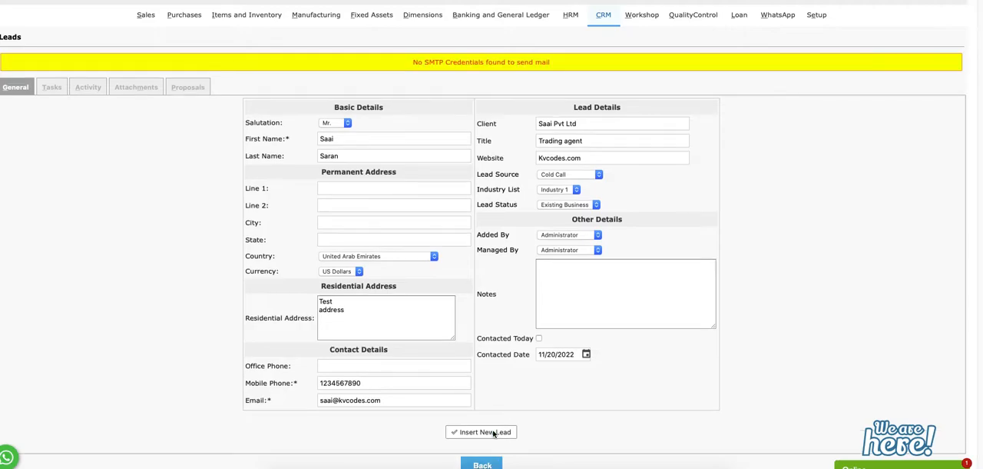
{"action": "scroll", "coordinate": [499, 323], "scroll_direction": "down", "scroll_amount": 1}
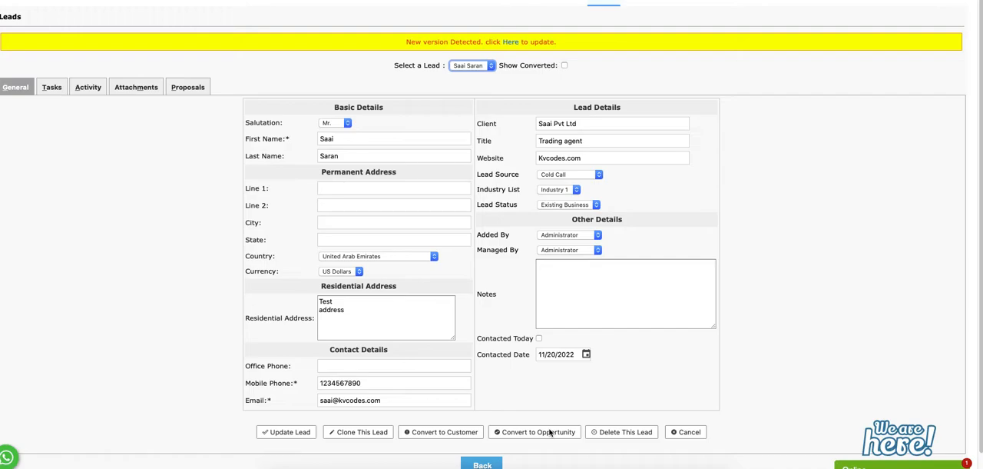
Add a task to the lead named "Test lead task" with the description "lead task content"
{"action": "left_click", "coordinate": [54, 88]}
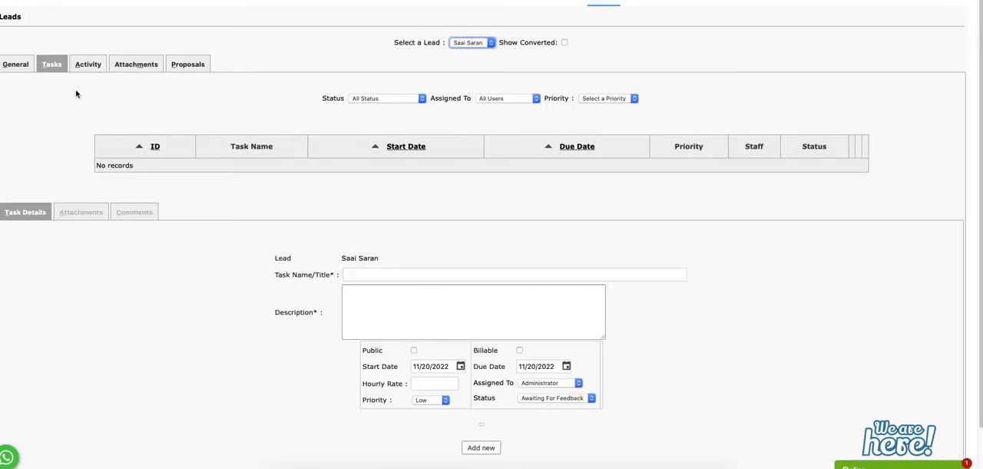
{"action": "left_click", "coordinate": [402, 275]}
{"action": "type", "text": "Test l"}
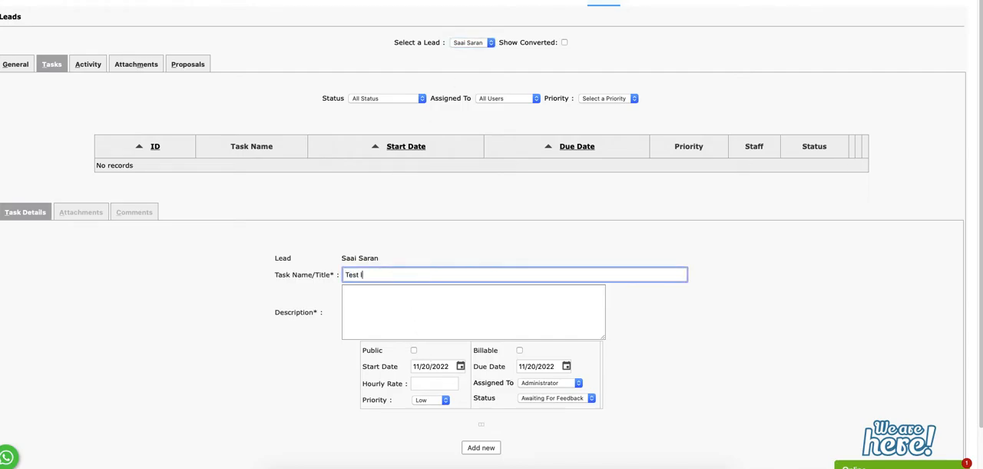
{"action": "type", "text": "ead task"}
{"action": "key", "text": "Tab"}
{"action": "type", "text": "t le"}
{"action": "key", "text": "BackSpace"}
{"action": "key", "text": "BackSpace"}
{"action": "type", "text": "lea"}
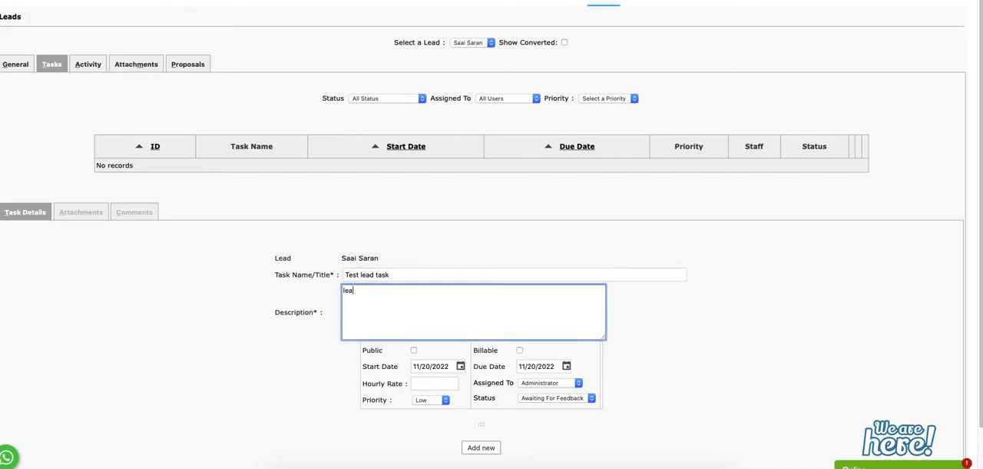
{"action": "type", "text": "d task content"}
{"action": "left_click", "coordinate": [482, 447]}
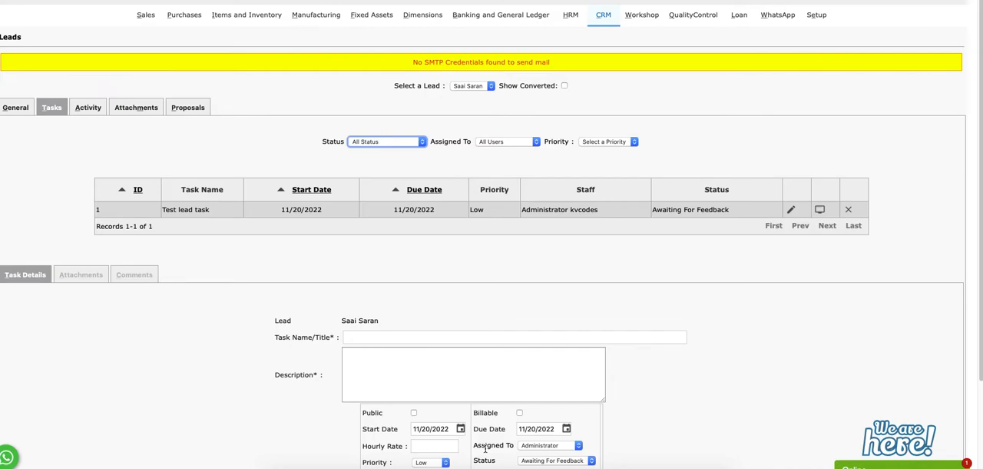
Examine the attachments and comments sections of the lead's tasks
{"action": "left_click", "coordinate": [791, 212]}
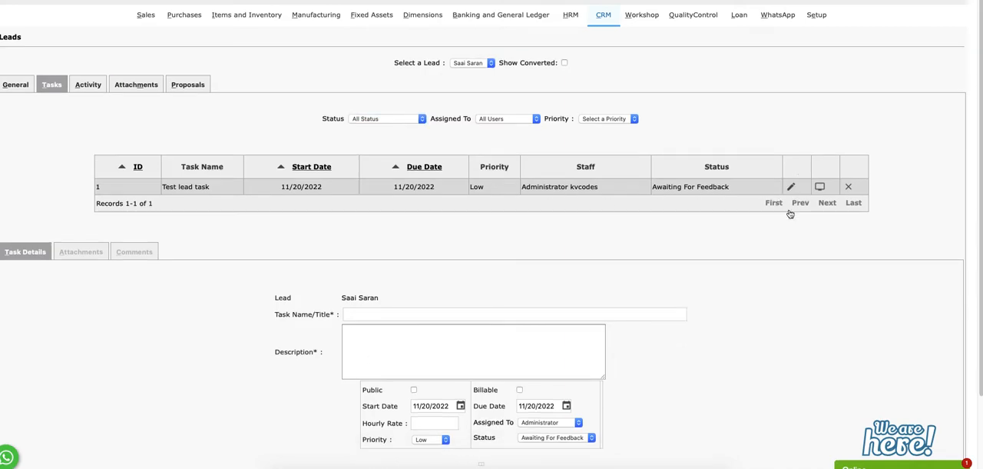
{"action": "left_click", "coordinate": [80, 252]}
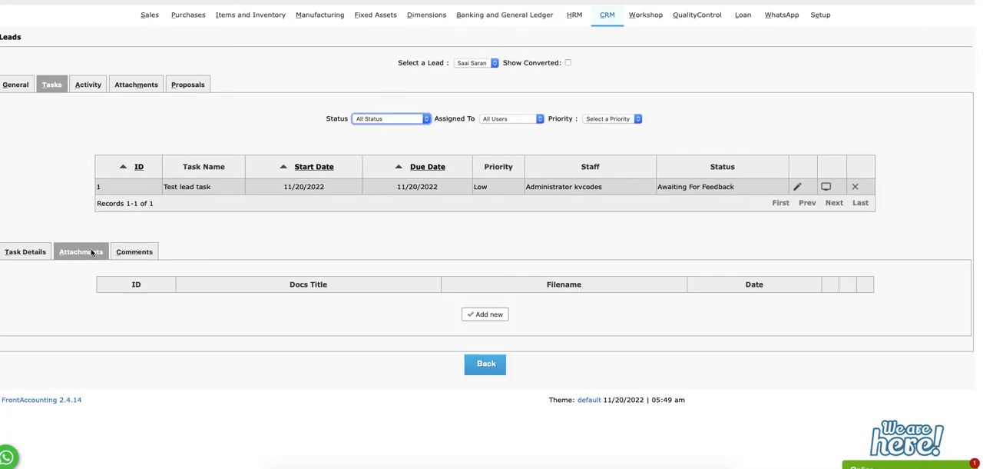
{"action": "left_click", "coordinate": [136, 254]}
Start a lead activity named "Requested Call back" with the description "The customer requested reminder call back on so and so date"
{"action": "left_click", "coordinate": [88, 85]}
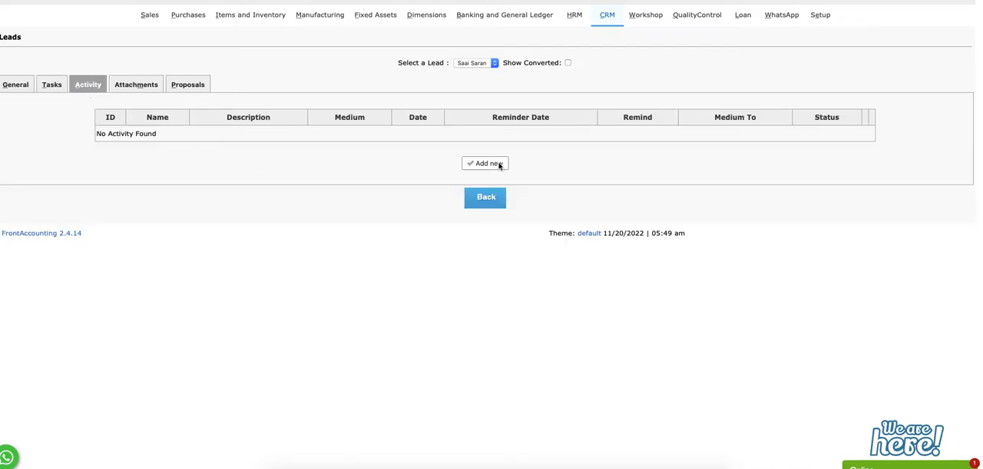
{"action": "left_click", "coordinate": [500, 163]}
{"action": "type", "text": "re"}
{"action": "key", "text": "BackSpace"}
{"action": "key", "text": "BackSpace"}
{"action": "type", "text": "Requested Call back"}
{"action": "key", "text": "Tab"}
{"action": "type", "text": "The custom"}
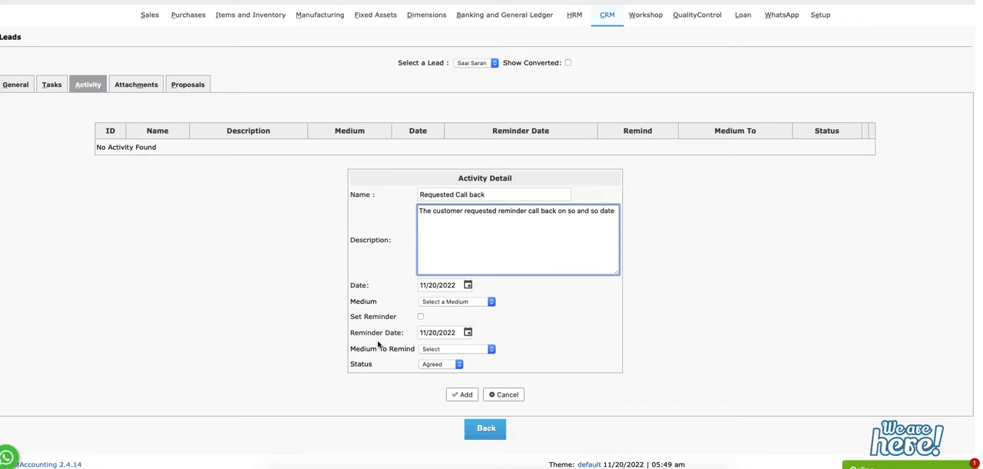
Set the activity's medium to Call, enable its reminder with Call as the medium to remind, and add the activity
{"action": "left_click", "coordinate": [420, 317]}
{"action": "left_click", "coordinate": [447, 303]}
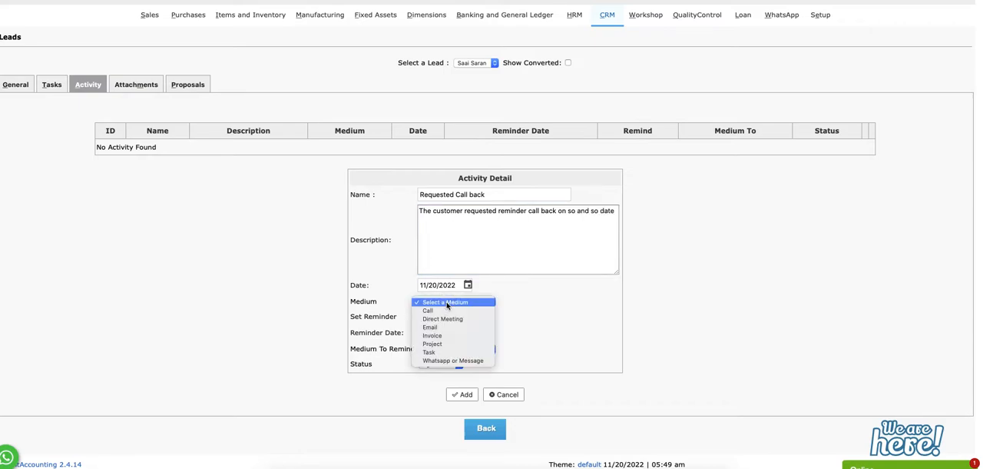
{"action": "left_click", "coordinate": [428, 310]}
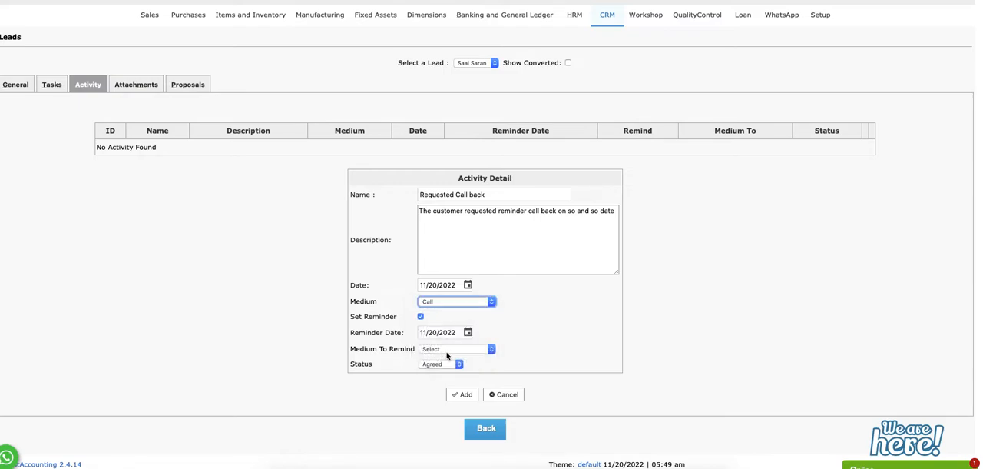
{"action": "left_click", "coordinate": [453, 349]}
{"action": "left_click", "coordinate": [456, 353]}
{"action": "left_click", "coordinate": [468, 394]}
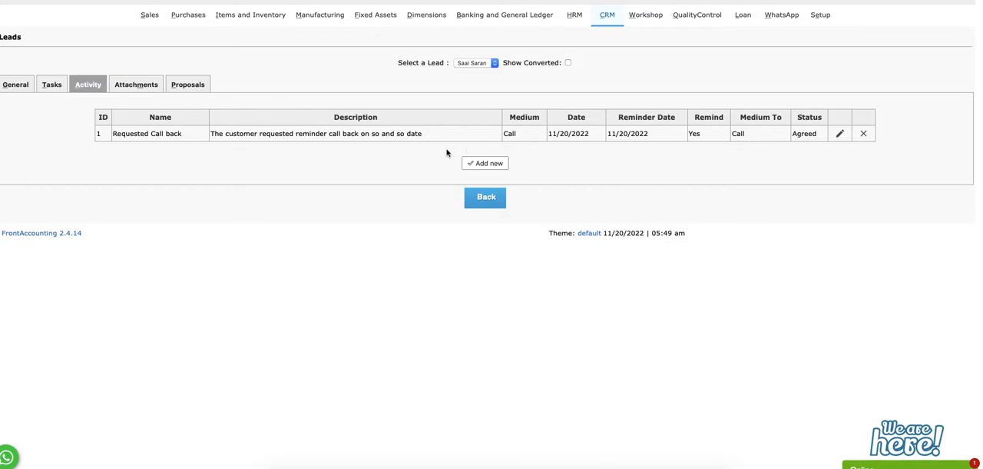
Check the lead's attachments and proposals, and start a new CRM proposal addressed to Leads
{"action": "left_click", "coordinate": [136, 87]}
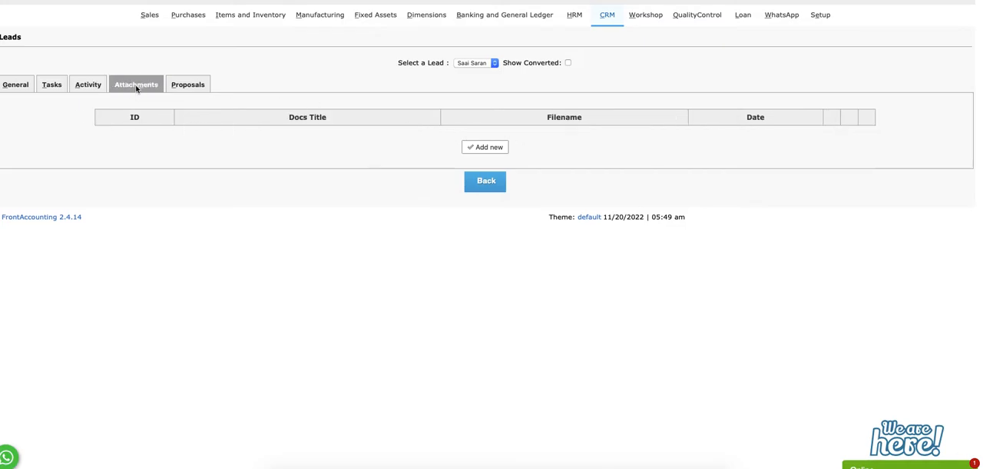
{"action": "left_click", "coordinate": [189, 86]}
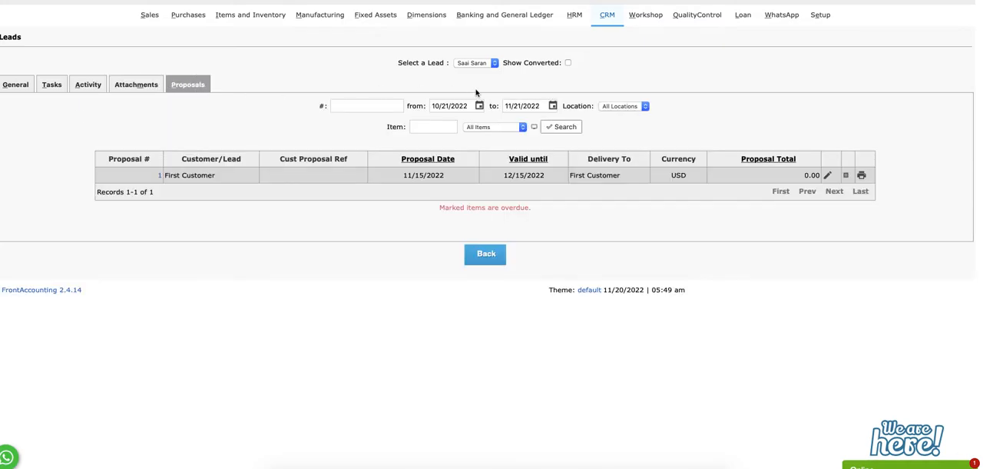
{"action": "left_click", "coordinate": [615, 15]}
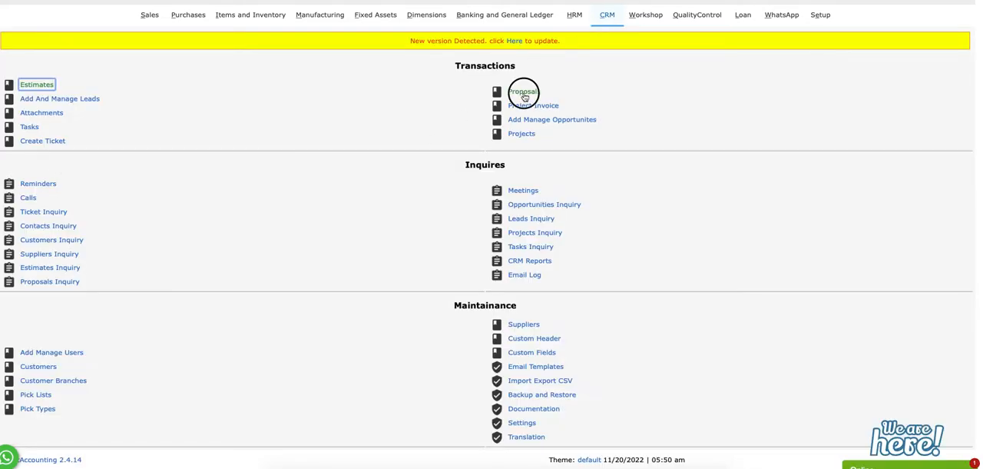
{"action": "left_click", "coordinate": [524, 92]}
{"action": "left_click", "coordinate": [182, 101]}
{"action": "left_click", "coordinate": [252, 107]}
Add the item iPhone 6 64GB to the lead's proposal at a price of 250.00 and place the proposal
{"action": "left_click", "coordinate": [290, 187]}
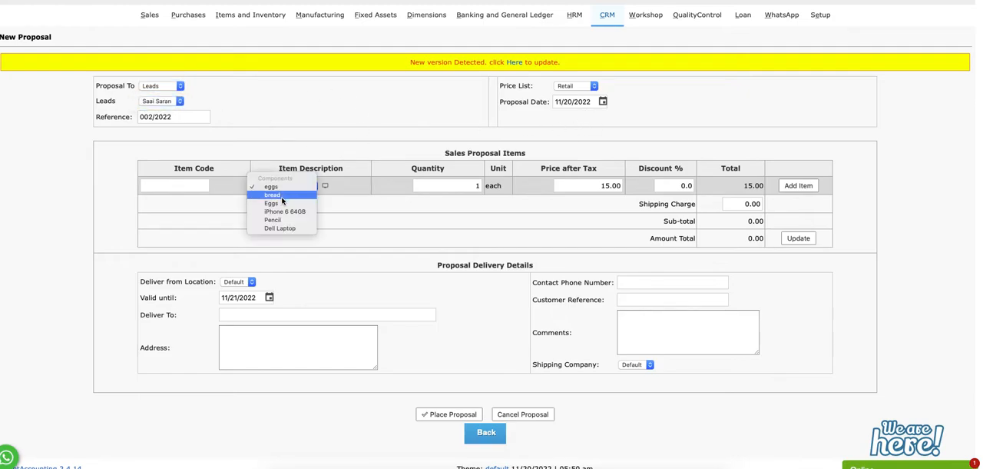
{"action": "left_click", "coordinate": [264, 213]}
{"action": "left_click", "coordinate": [597, 161]}
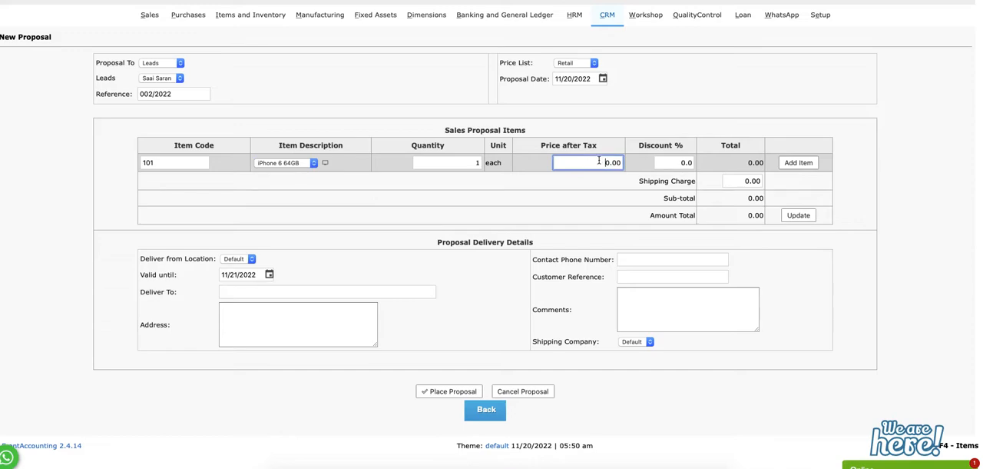
{"action": "left_click_drag", "start_coordinate": [651, 189], "coordinate": [769, 174]}
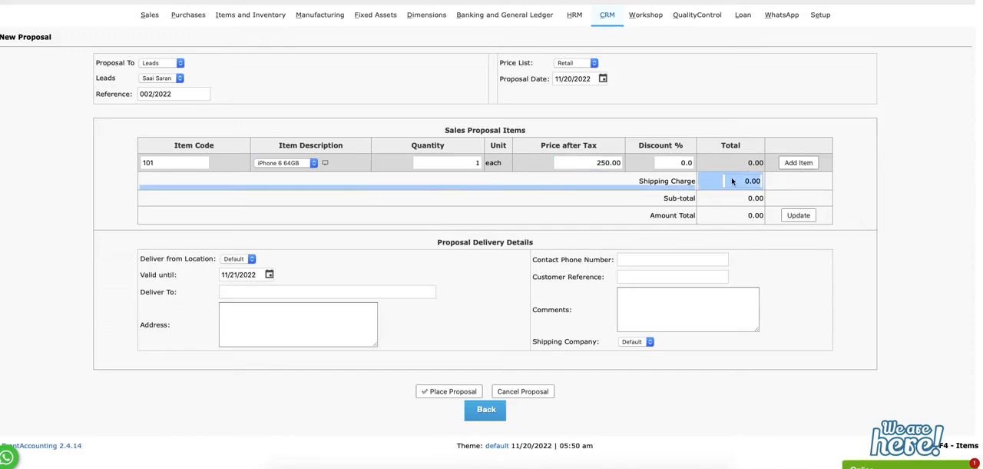
{"action": "left_click", "coordinate": [448, 407]}
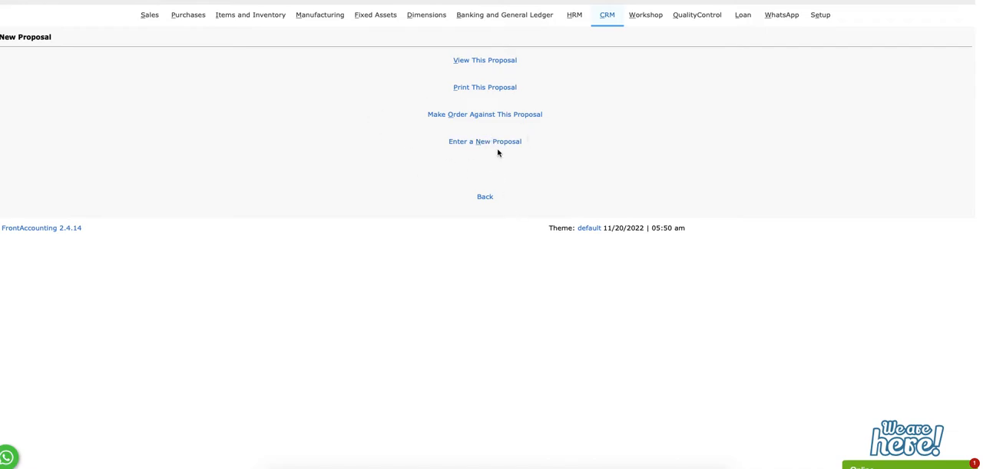
Open a new CRM estimate and check its customer choices
{"action": "left_click", "coordinate": [606, 19]}
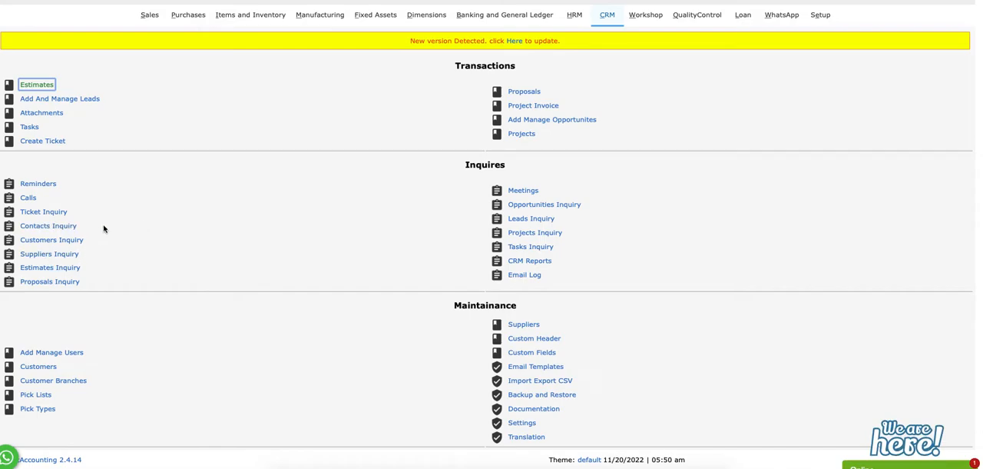
{"action": "left_click", "coordinate": [31, 85]}
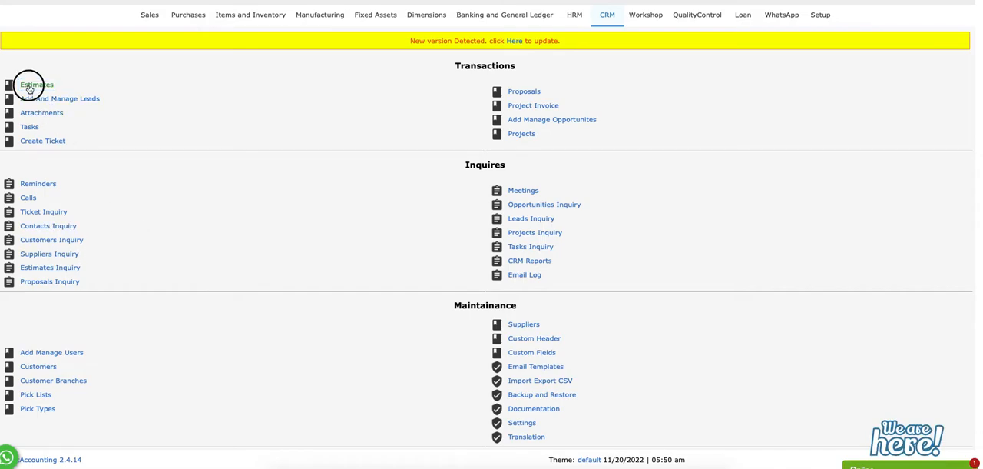
{"action": "left_click", "coordinate": [161, 87]}
{"action": "left_click", "coordinate": [266, 123]}
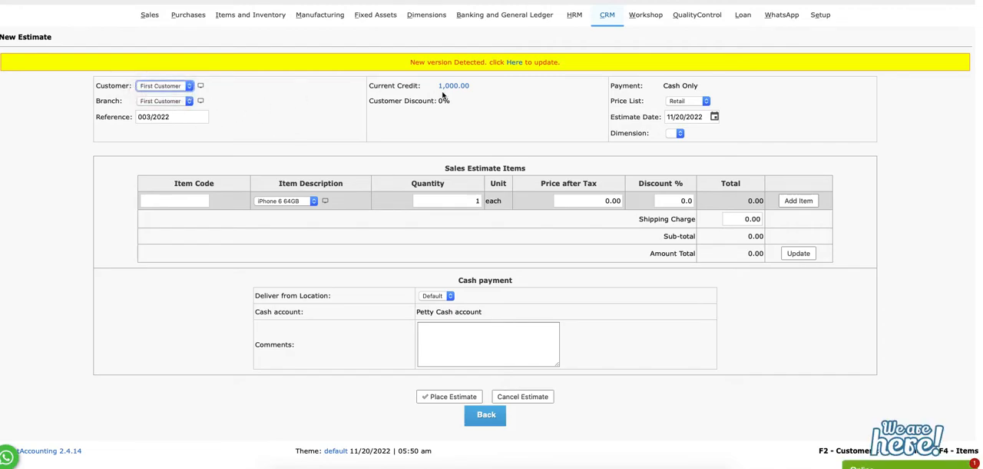
Examine the First Customer record's tasks, activity, attachments and opportunities in the CRM customers page
{"action": "left_click", "coordinate": [614, 16]}
{"action": "left_click", "coordinate": [53, 365]}
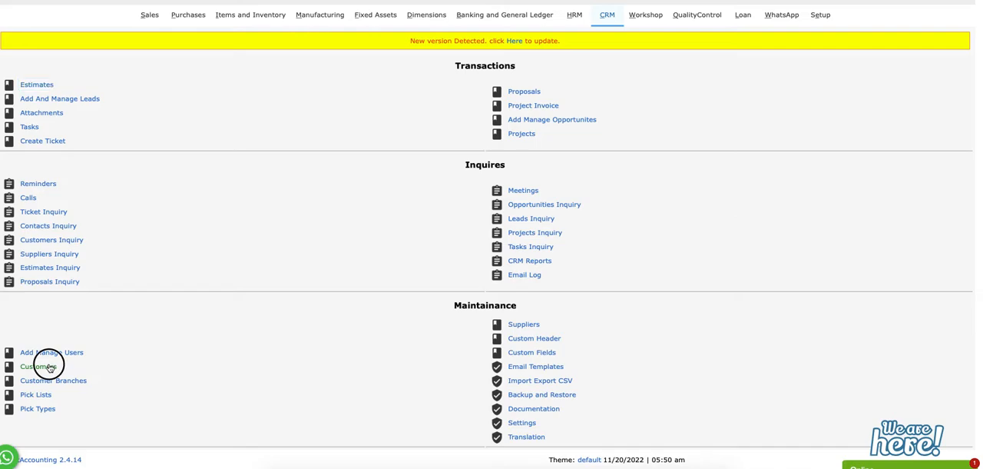
{"action": "left_click", "coordinate": [474, 86]}
{"action": "left_click", "coordinate": [474, 94]}
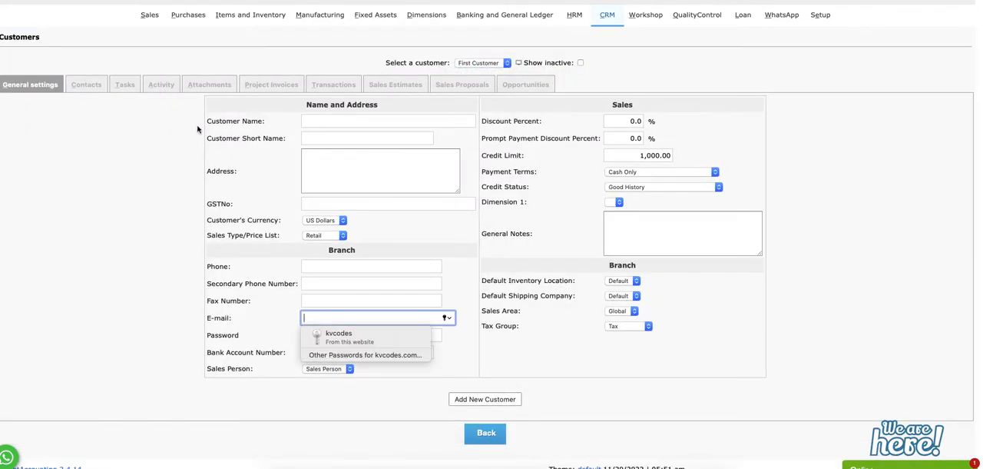
{"action": "left_click", "coordinate": [129, 86]}
{"action": "left_click", "coordinate": [161, 84]}
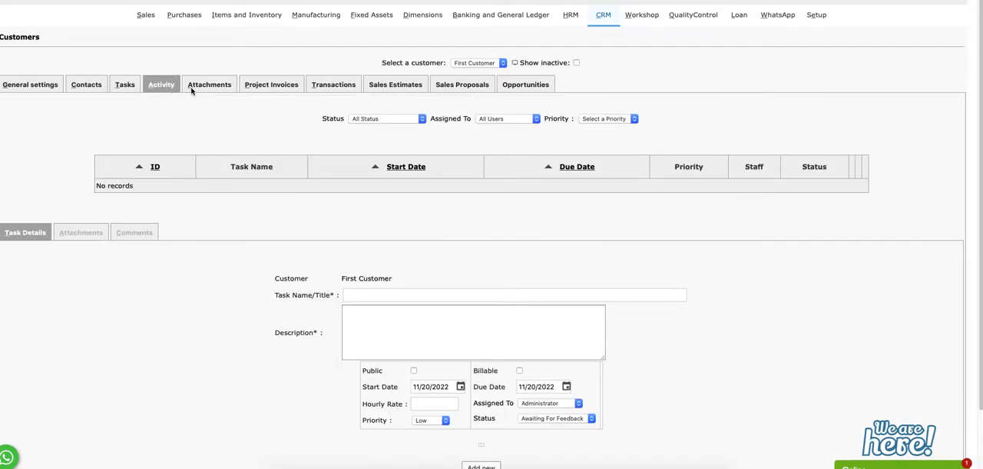
{"action": "left_click", "coordinate": [209, 86]}
{"action": "left_click", "coordinate": [540, 84]}
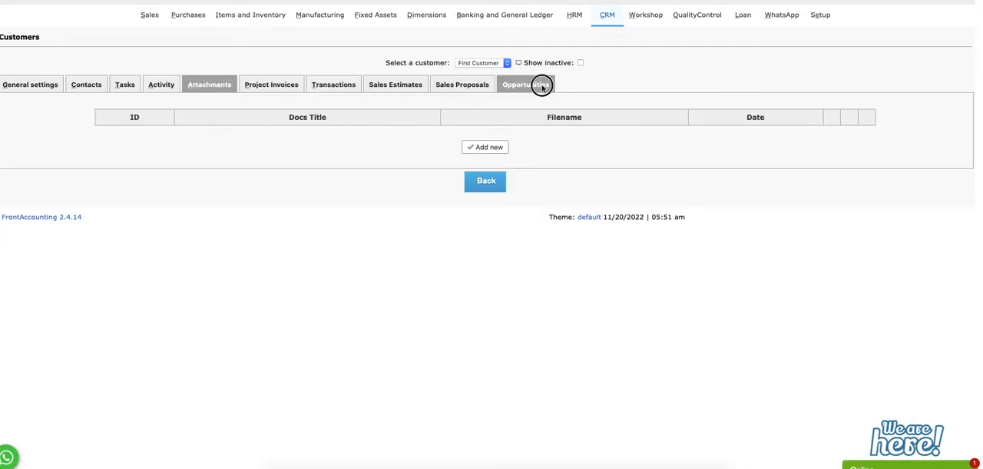
Start a new customer named "Abc Pvt Ltd" with the short name "abcpvt"
{"action": "left_click", "coordinate": [479, 64]}
{"action": "left_click", "coordinate": [479, 56]}
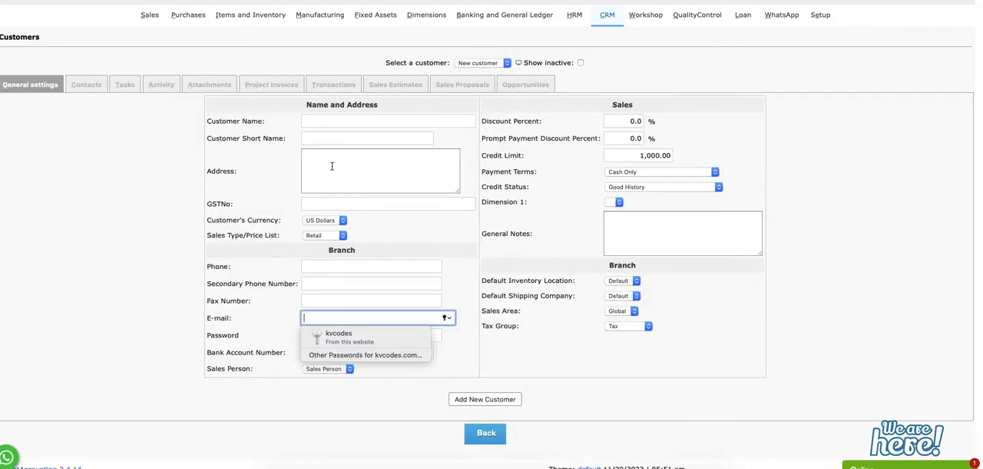
{"action": "left_click", "coordinate": [334, 120]}
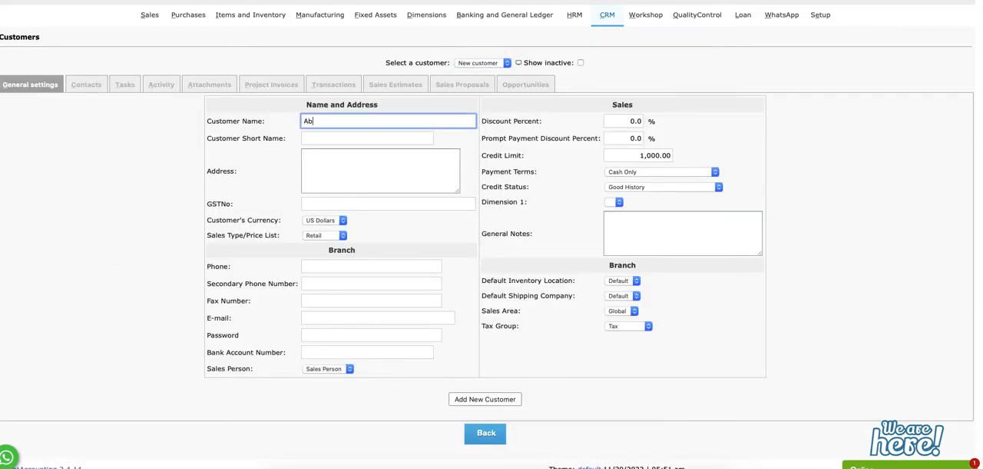
{"action": "type", "text": "Abc Pvt Ltd"}
{"action": "key", "text": "Tab"}
{"action": "type", "text": "abcpvt"}
{"action": "key", "text": "Tab"}
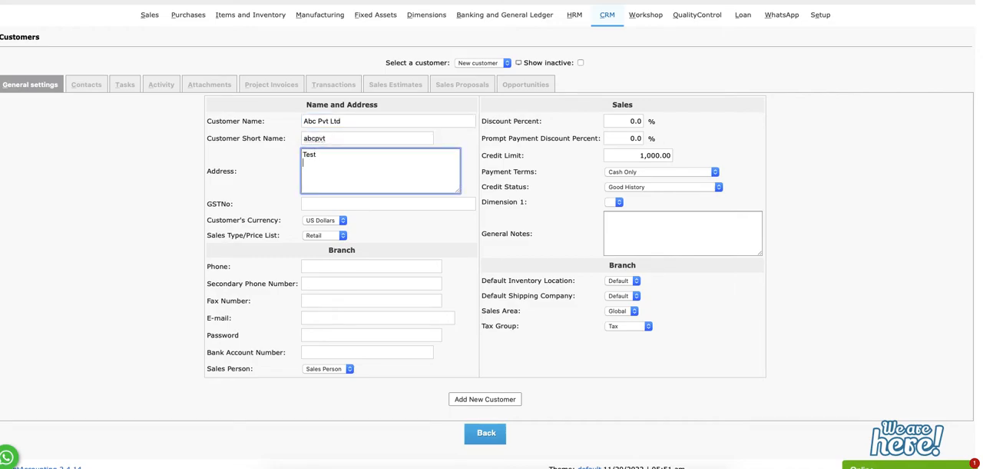
Enter the two-line address "Test" and "address" for the new customer, keeping US Dollars and Retail
{"action": "type", "text": "Test"}
{"action": "key", "text": "Return"}
{"action": "type", "text": "address"}
{"action": "key", "text": "Tab"}
{"action": "key", "text": "Tab"}
{"action": "key", "text": "Tab"}
{"action": "key", "text": "Tab"}
{"action": "key", "text": "Tab"}
{"action": "key", "text": "Tab"}
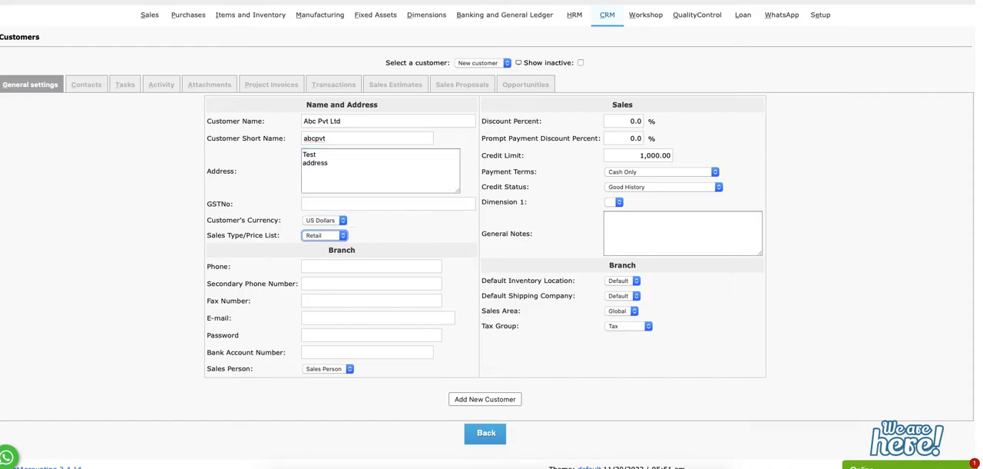
{"action": "key", "text": "Tab"}
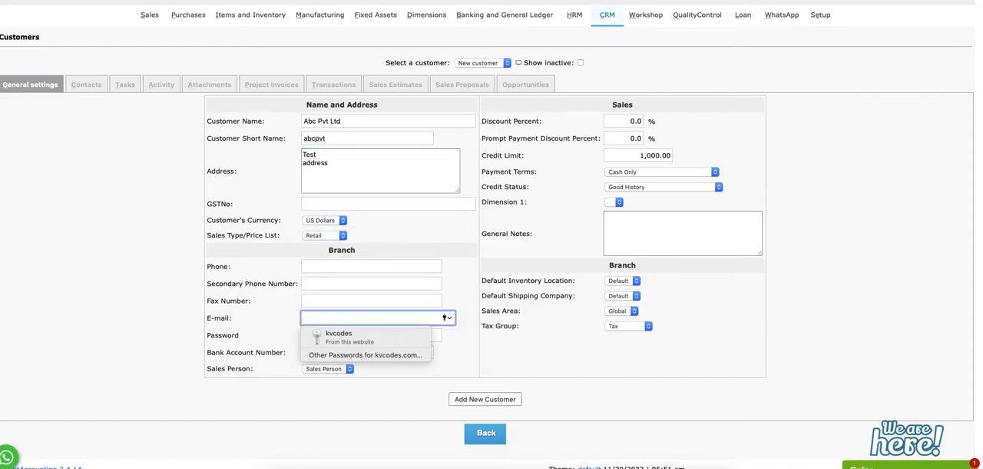
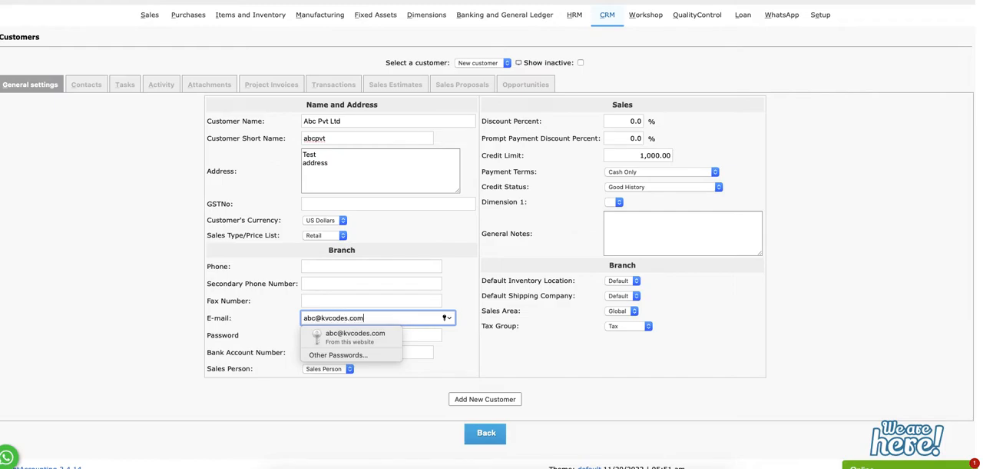
Fill in the customer's e-mail and login password, and add the new customer
{"action": "key", "text": "Tab"}
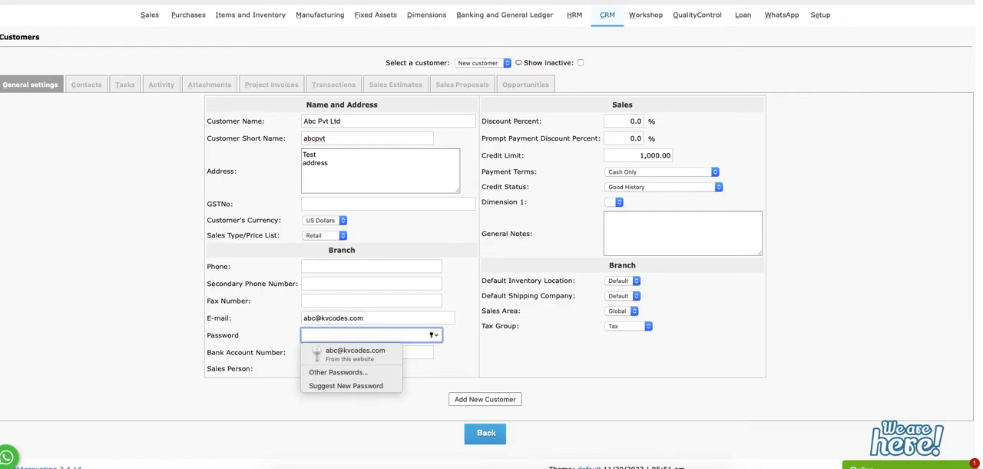
{"action": "type", "text": "12"}
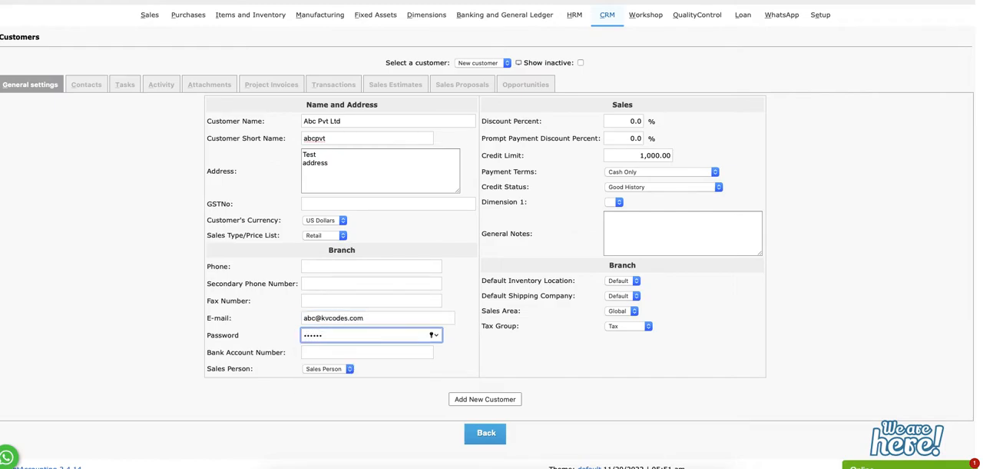
{"action": "left_click", "coordinate": [532, 356]}
{"action": "left_click", "coordinate": [506, 401]}
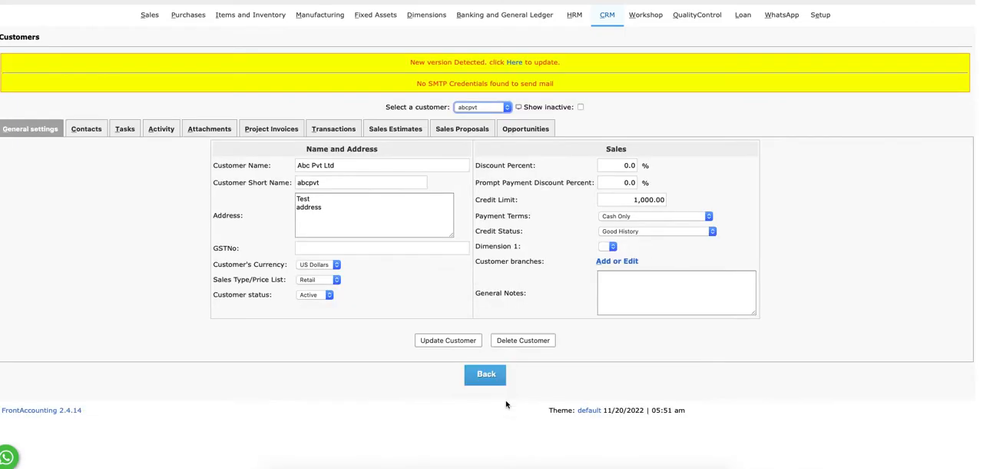
{"action": "left_click_drag", "start_coordinate": [406, 84], "coordinate": [553, 82]}
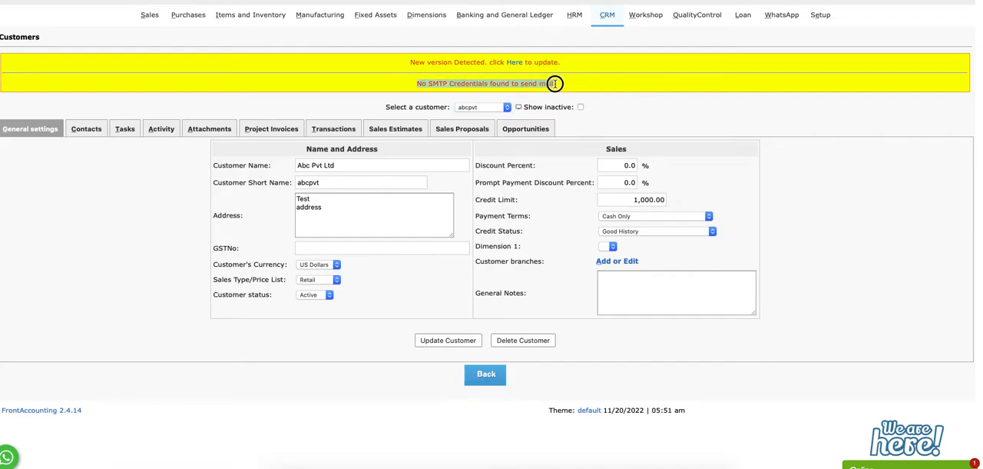
{"action": "left_click", "coordinate": [577, 89]}
{"action": "left_click", "coordinate": [62, 0]}
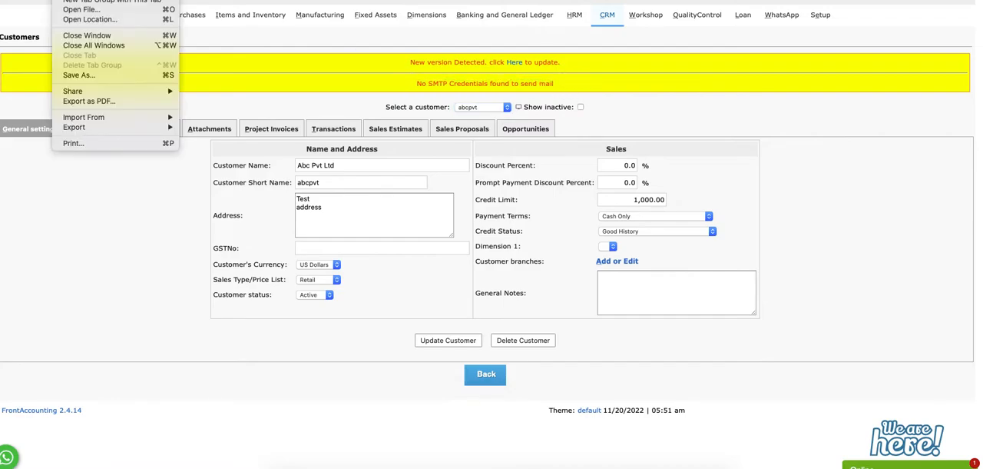
{"action": "left_click", "coordinate": [92, 0]}
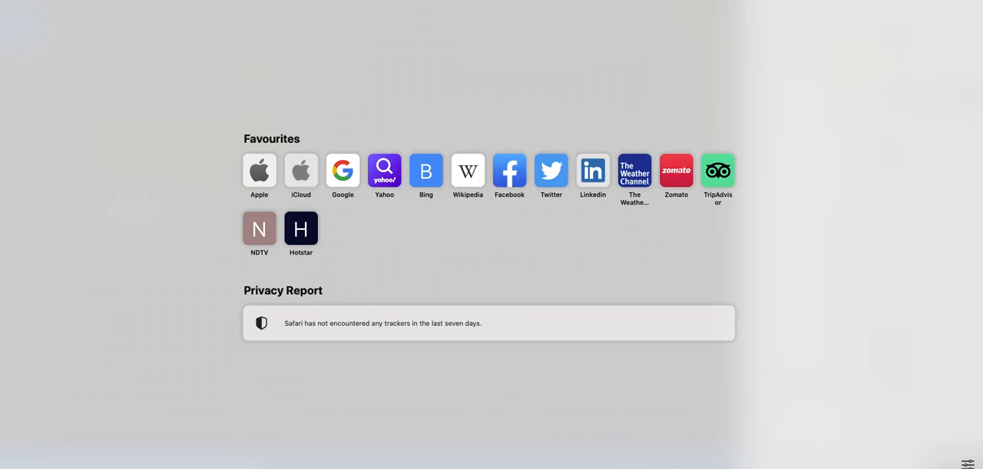
{"action": "key", "text": "super+w"}
Open a private browsing window and load the FrontAccounting ERP login page
{"action": "left_click", "coordinate": [62, 0]}
{"action": "left_click", "coordinate": [92, 0]}
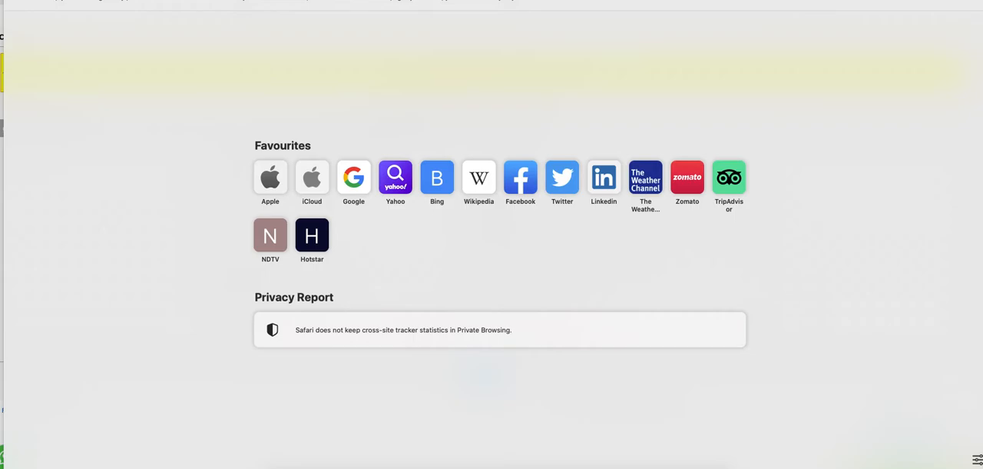
{"action": "type", "text": "erp.kvo"}
{"action": "key", "text": "Return"}
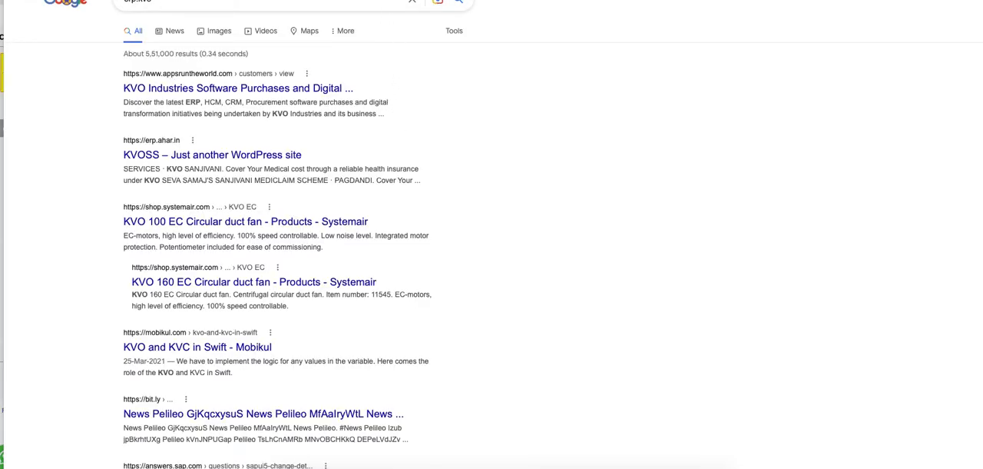
{"action": "left_click", "coordinate": [523, 26]}
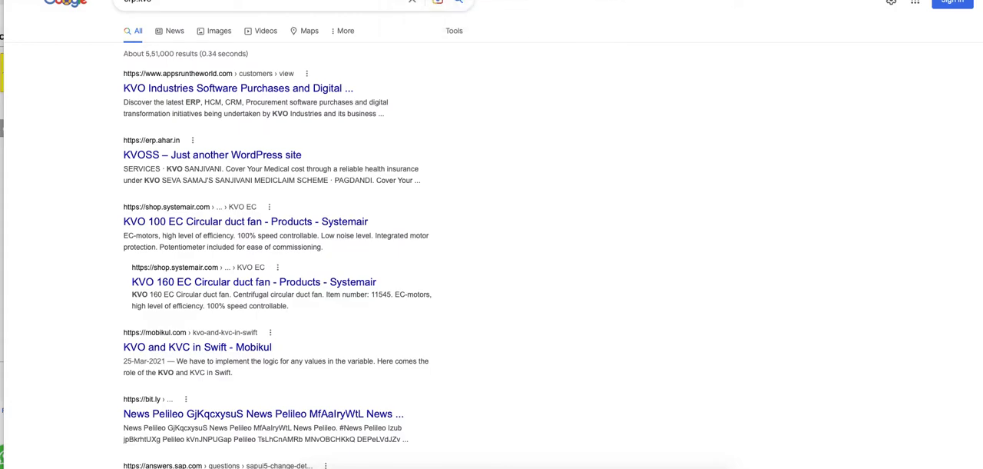
{"action": "key", "text": "BackSpace"}
{"action": "type", "text": "erp"}
{"action": "key", "text": "Return"}
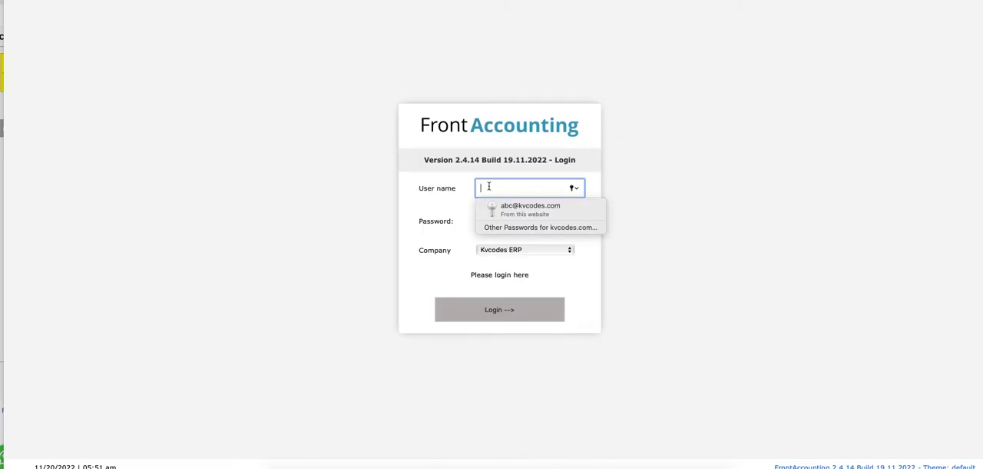
Log in to the Kvcodes ERP company with the user name "abcpvt" and the customer's password
{"action": "type", "text": "abcpvt"}
{"action": "key", "text": "Tab"}
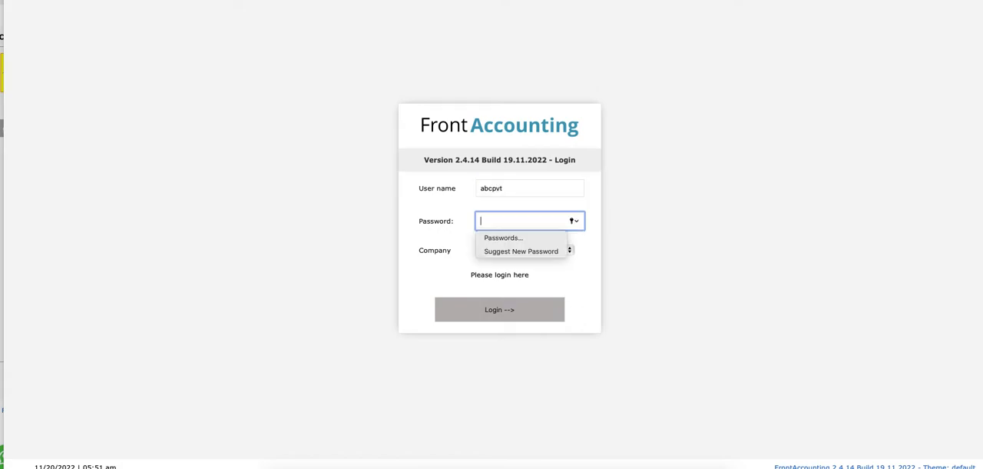
{"action": "type", "text": "***"}
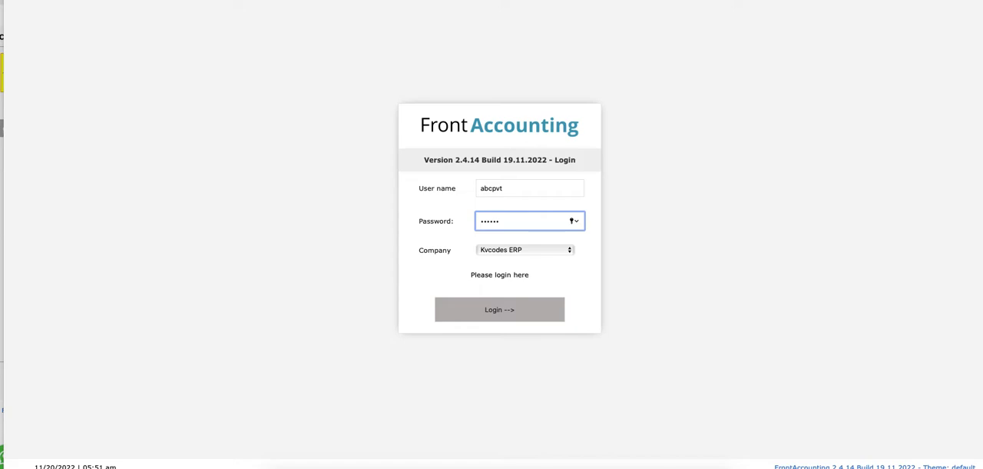
{"action": "key", "text": "Return"}
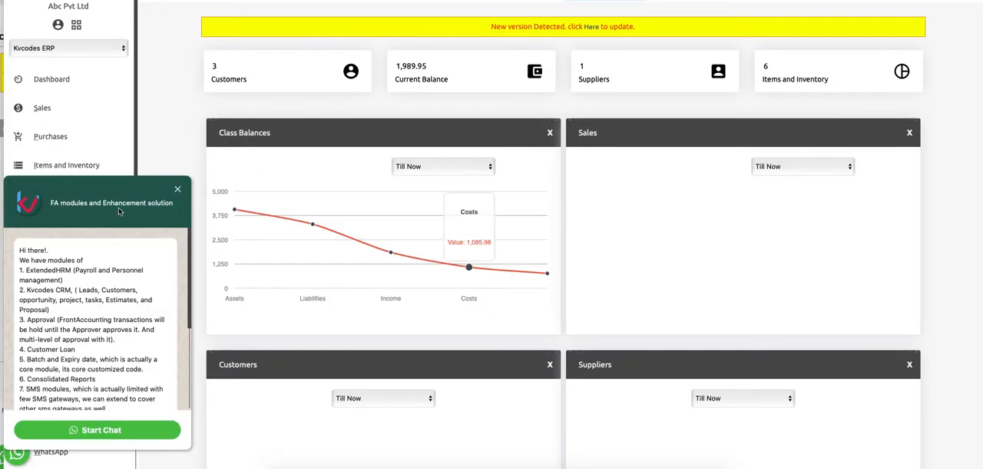
Dismiss the chat pop-up, check the customer login's CRM Transactions and Inquires sections, and return to the customer record's window
{"action": "left_click", "coordinate": [177, 190]}
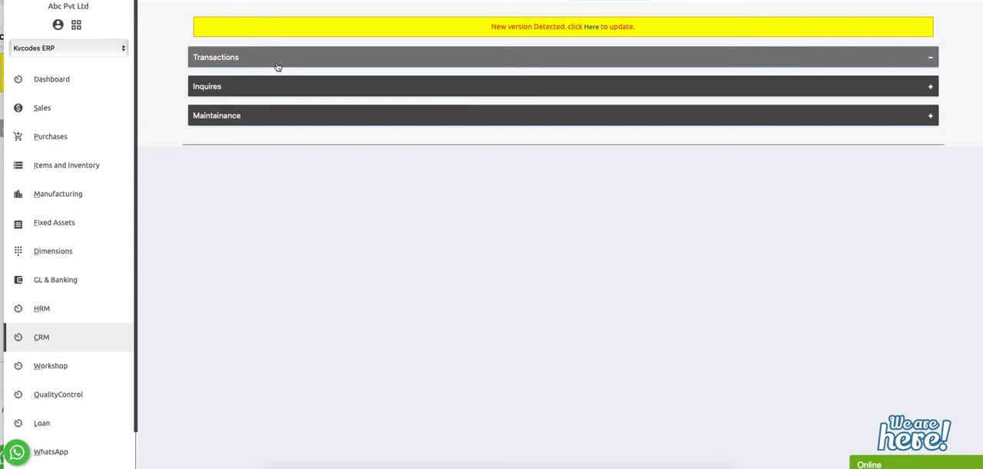
{"action": "left_click", "coordinate": [272, 86]}
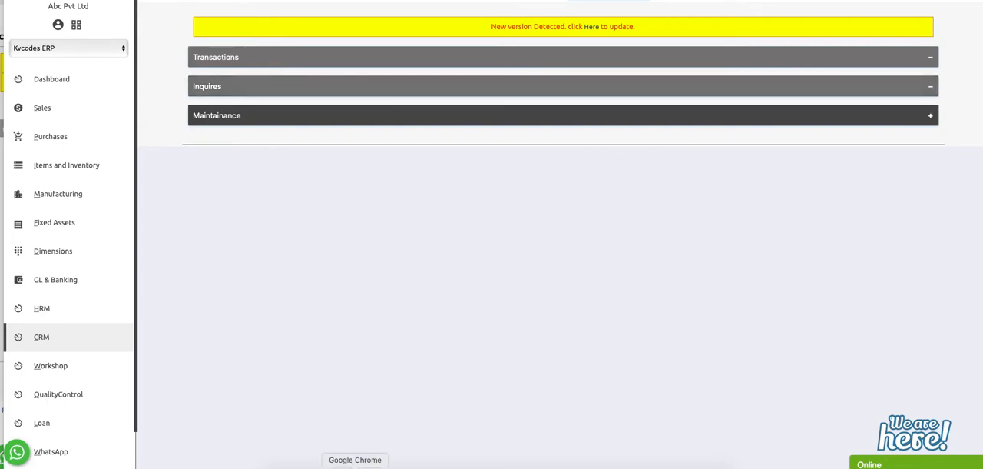
{"action": "left_click_drag", "start_coordinate": [225, 0], "coordinate": [479, 13]}
{"action": "left_click", "coordinate": [59, 238]}
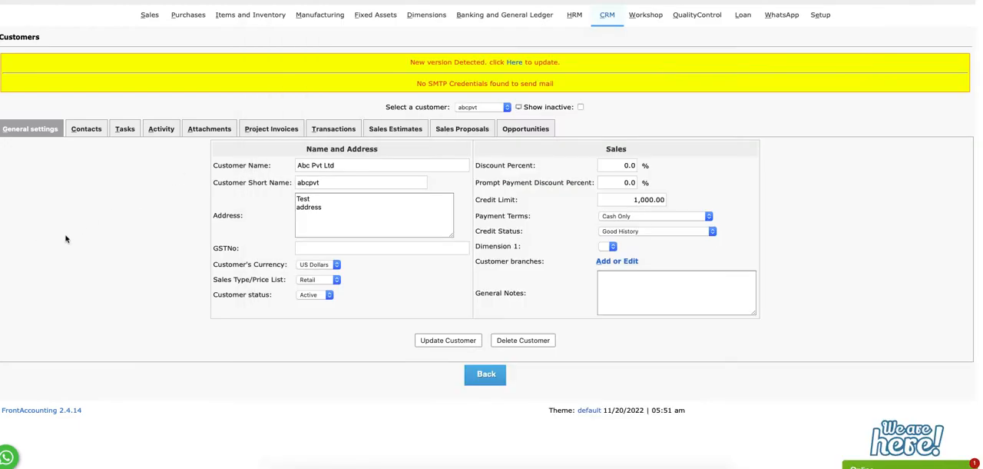
Open the access setup and load the AR Officer role
{"action": "left_click", "coordinate": [820, 14]}
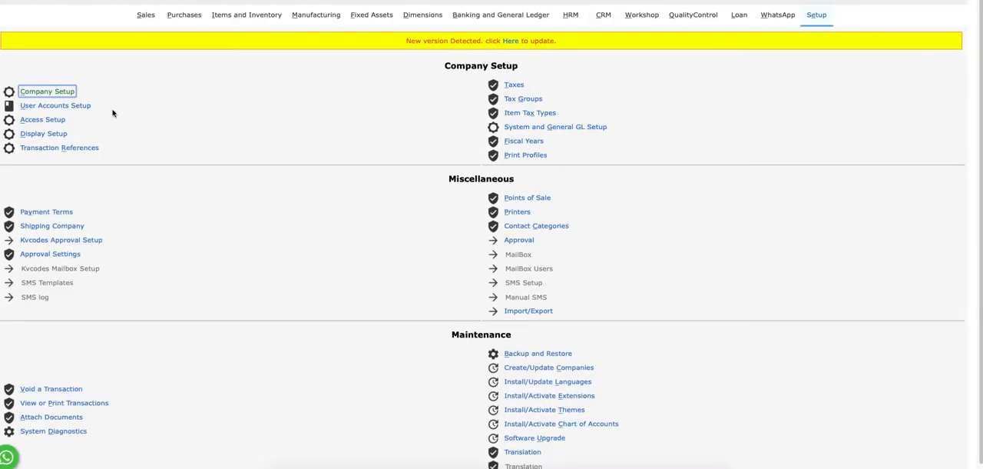
{"action": "left_click", "coordinate": [42, 120]}
{"action": "left_click", "coordinate": [471, 87]}
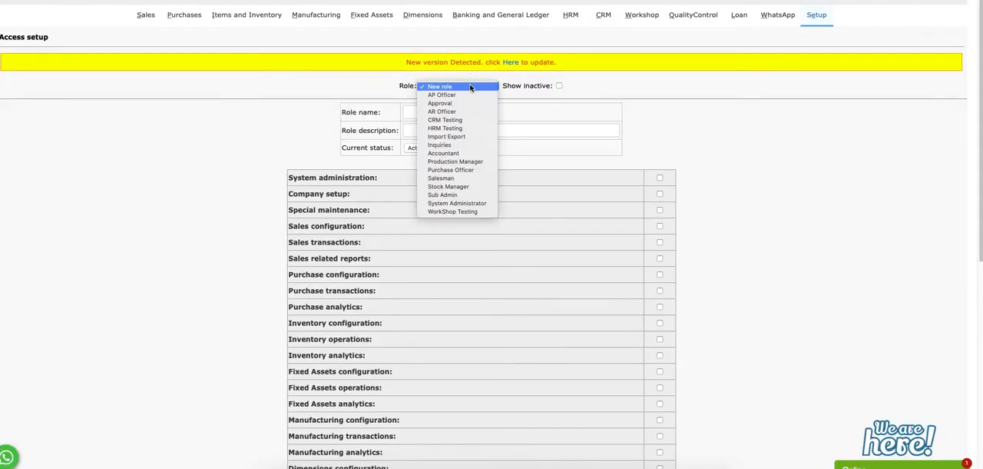
{"action": "left_click", "coordinate": [445, 111]}
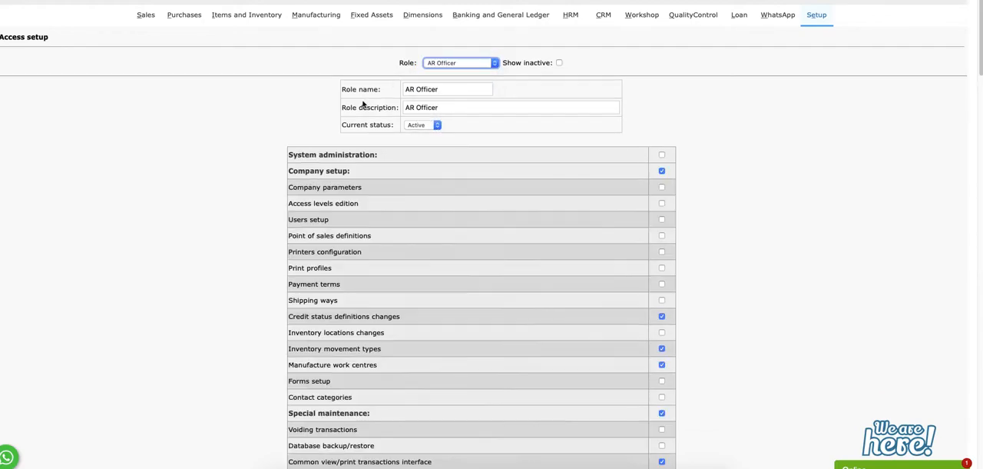
Enable the CRM permission section for the AR Officer role
{"action": "scroll", "coordinate": [957, 308], "scroll_direction": "down", "scroll_amount": 20}
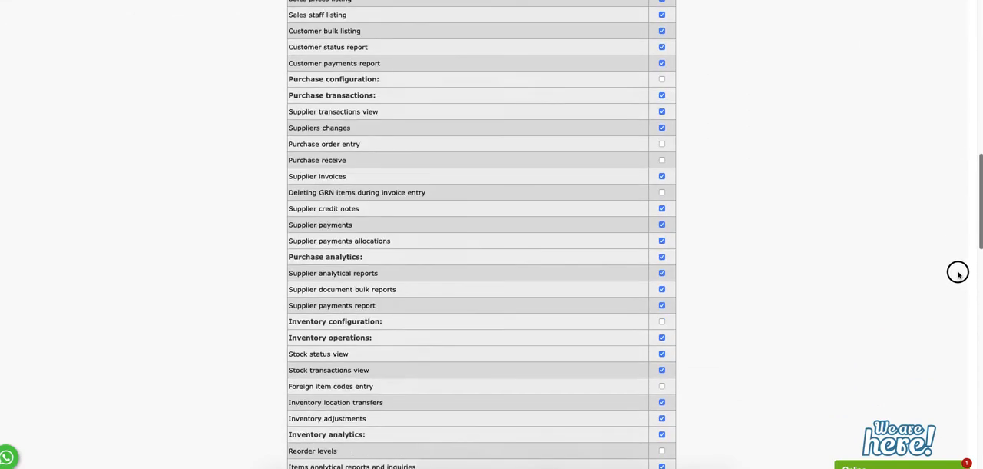
{"action": "scroll", "coordinate": [958, 376], "scroll_direction": "down", "scroll_amount": 6}
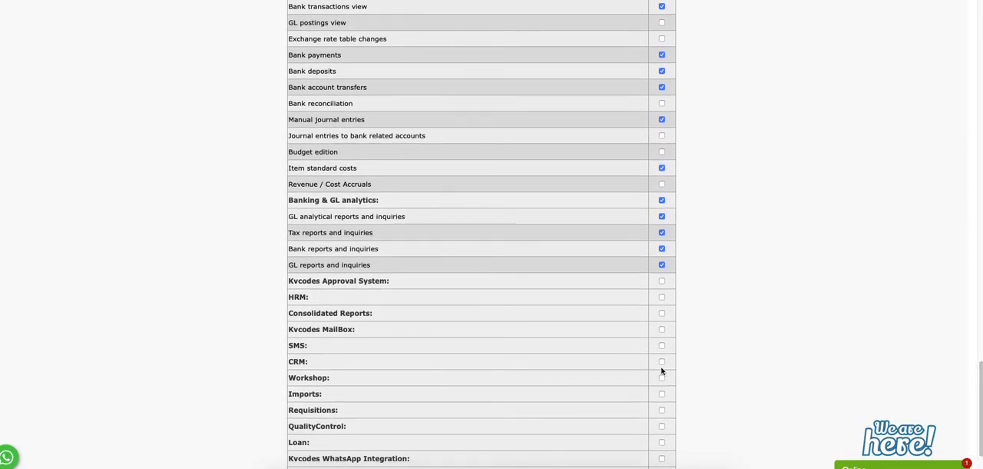
{"action": "left_click", "coordinate": [662, 362]}
{"action": "scroll", "coordinate": [784, 350], "scroll_direction": "up", "scroll_amount": 15}
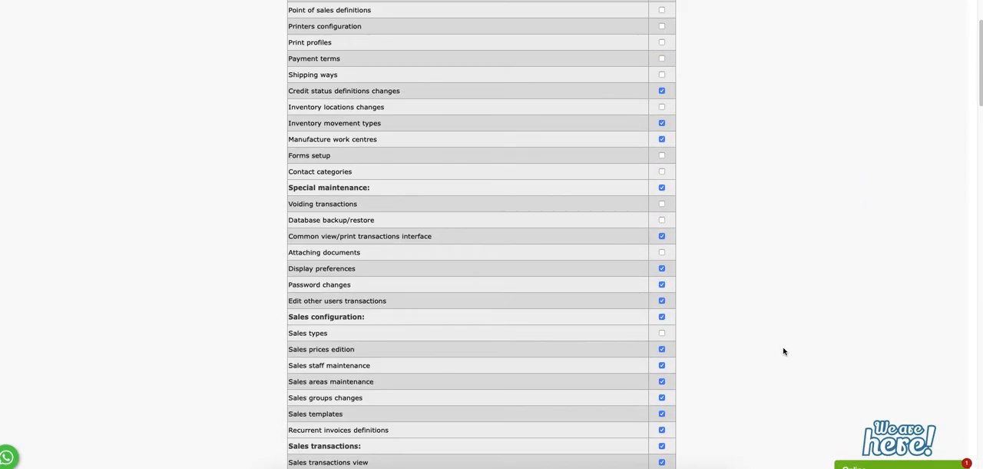
{"action": "scroll", "coordinate": [788, 345], "scroll_direction": "down", "scroll_amount": 15}
{"action": "scroll", "coordinate": [703, 315], "scroll_direction": "up", "scroll_amount": 2}
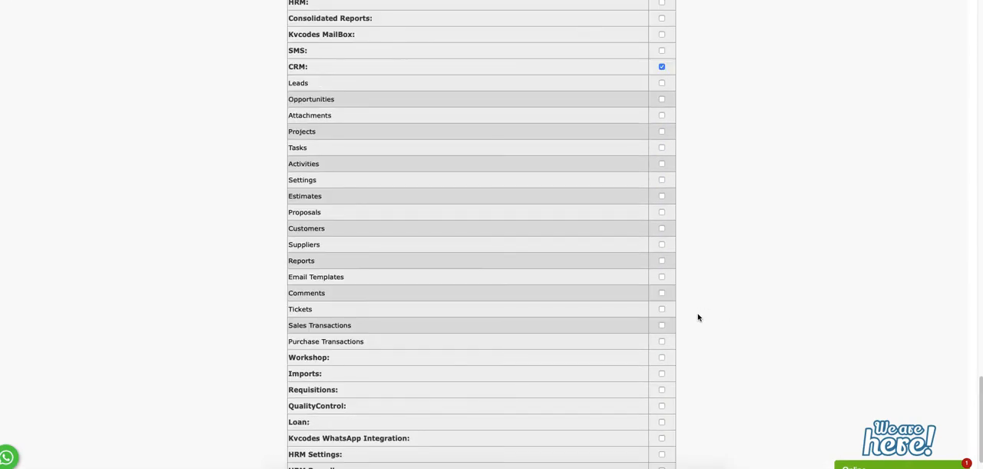
Grant the role the CRM permissions Opportunities, Attachments, Projects, Tasks, Activities, Estimates and Proposals
{"action": "left_click", "coordinate": [662, 99]}
{"action": "left_click", "coordinate": [664, 116]}
{"action": "left_click", "coordinate": [663, 132]}
{"action": "left_click", "coordinate": [662, 148]}
{"action": "left_click", "coordinate": [662, 165]}
{"action": "left_click", "coordinate": [662, 197]}
{"action": "left_click", "coordinate": [662, 211]}
Grant the role the CRM permissions Reports, Tickets and Sales Transactions, leave Purchase Transactions off, and save the role
{"action": "left_click", "coordinate": [663, 260]}
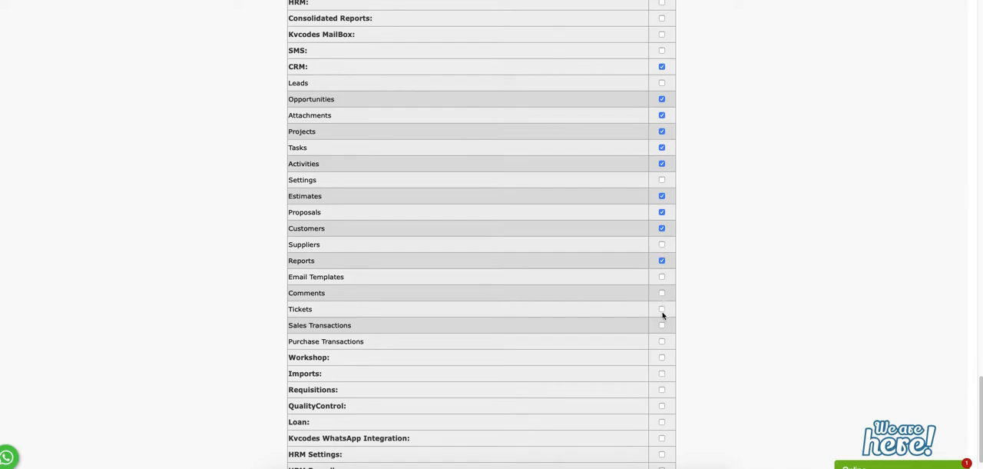
{"action": "left_click", "coordinate": [662, 309]}
{"action": "left_click", "coordinate": [662, 325]}
{"action": "left_click", "coordinate": [662, 342]}
{"action": "left_click", "coordinate": [662, 341]}
{"action": "scroll", "coordinate": [734, 307], "scroll_direction": "down", "scroll_amount": 2}
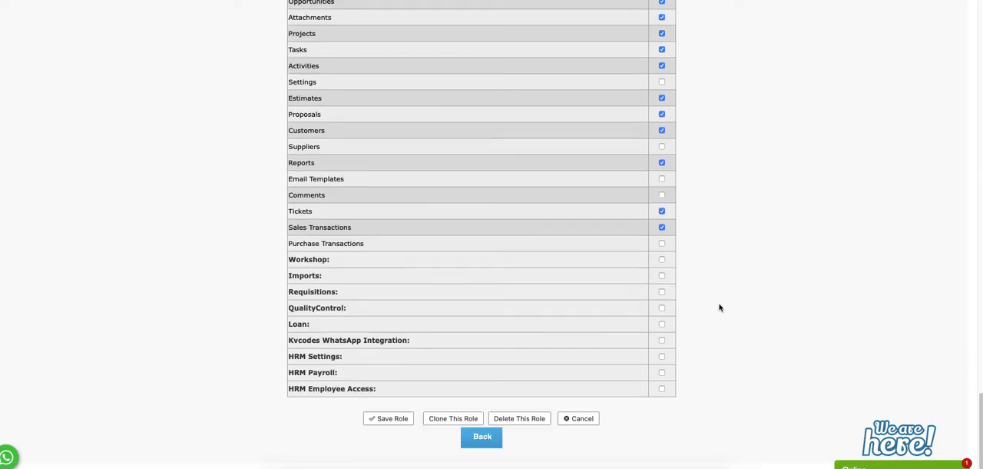
{"action": "left_click", "coordinate": [393, 417]}
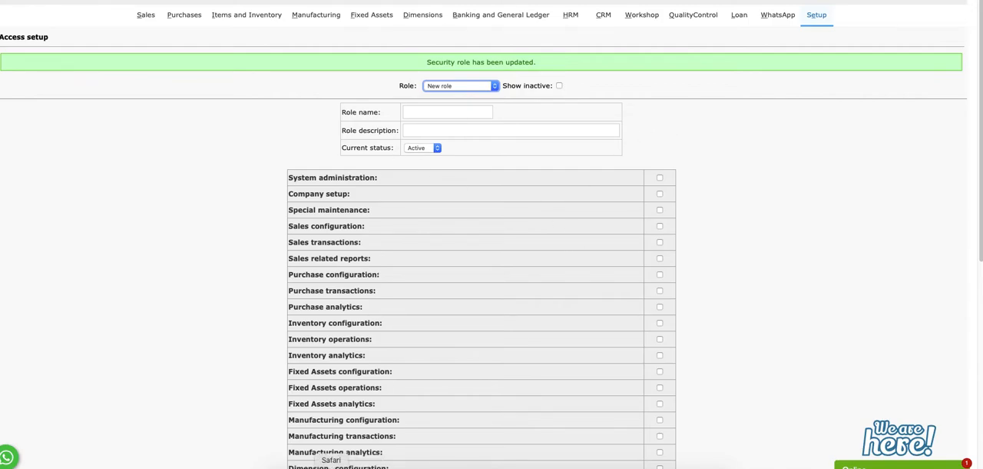
Switch to the customer login's browser window, reposition it to reach the logout control, and log out
{"action": "right_click", "coordinate": [331, 466]}
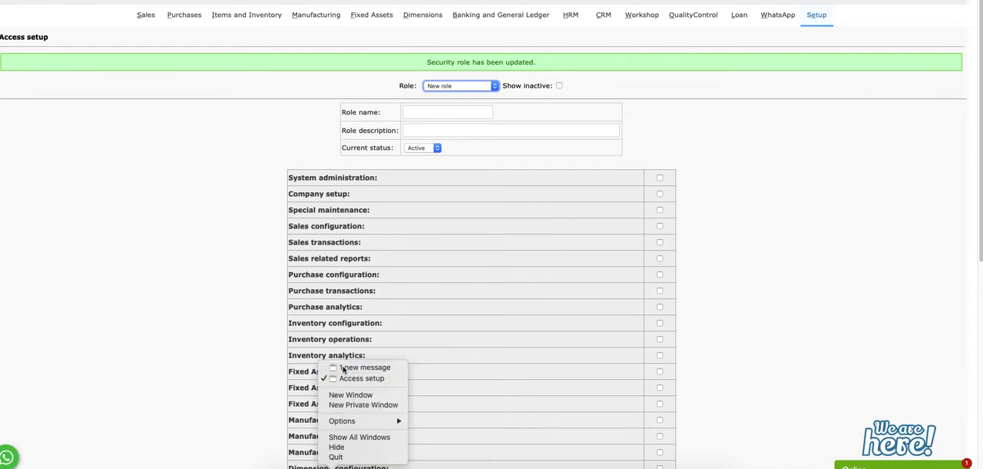
{"action": "left_click", "coordinate": [362, 367]}
{"action": "left_click_drag", "start_coordinate": [491, 10], "coordinate": [251, 11]}
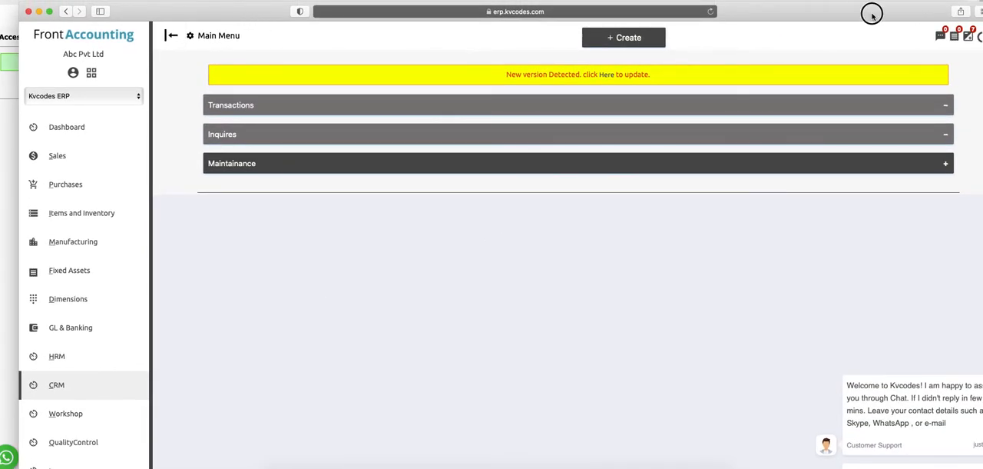
{"action": "left_click_drag", "start_coordinate": [869, 11], "coordinate": [817, 11]}
{"action": "left_click", "coordinate": [948, 37]}
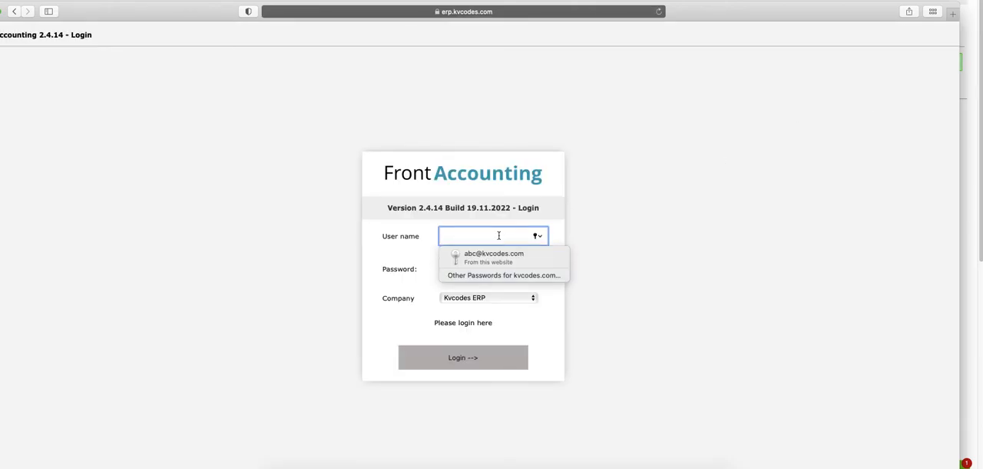
Log in to the Kvcodes ERP company again with the user name "abcpvt" and the customer's password
{"action": "key", "text": "Tab"}
{"action": "left_click", "coordinate": [506, 236]}
{"action": "type", "text": "abv"}
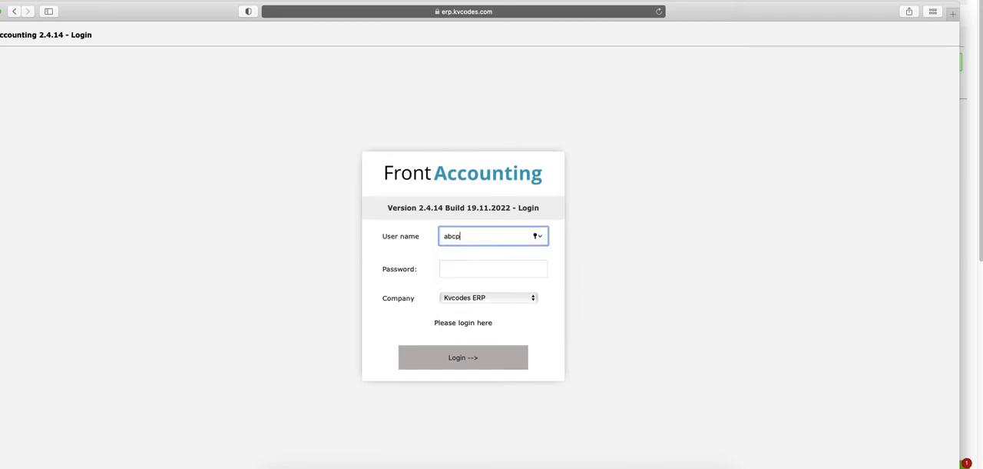
{"action": "key", "text": "Tab"}
{"action": "type", "text": "•••"}
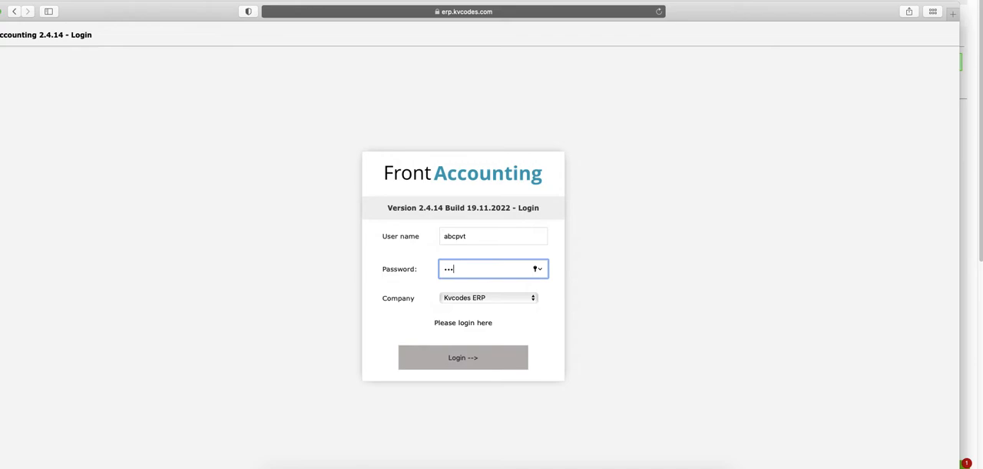
{"action": "left_click", "coordinate": [488, 365]}
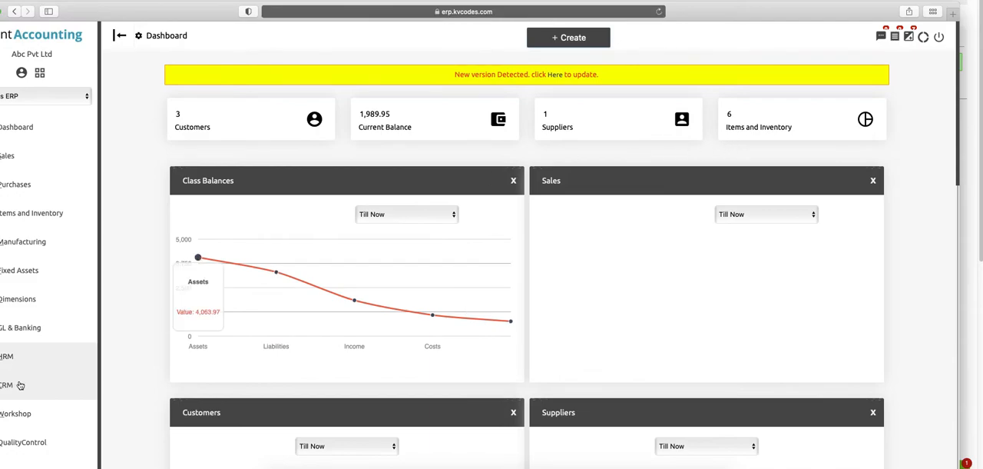
Open the customer login's CRM menu and expand its Inquires and Maintainance sections
{"action": "left_click", "coordinate": [19, 391]}
{"action": "left_click", "coordinate": [319, 196]}
{"action": "left_click", "coordinate": [316, 307]}
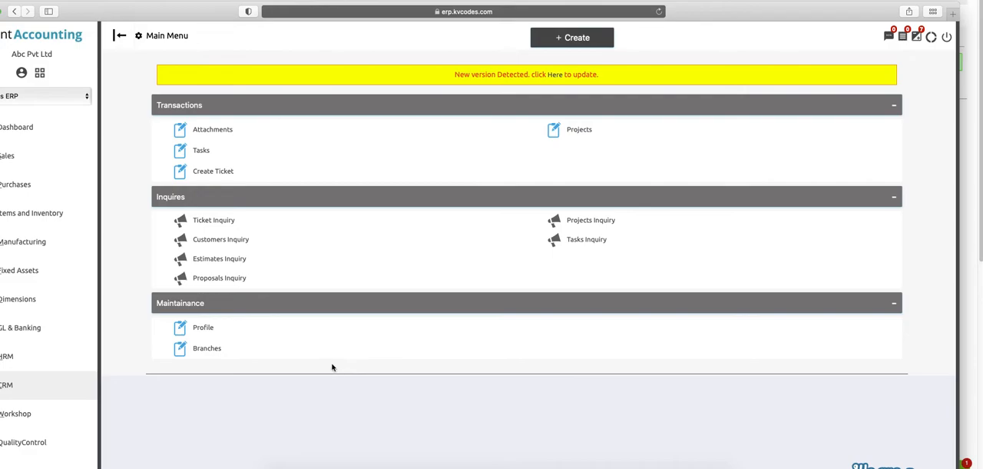
Open the customer's profile and look through its contacts, tasks, attachments, project invoices, transactions, sales proposals and opportunities
{"action": "left_click", "coordinate": [205, 329]}
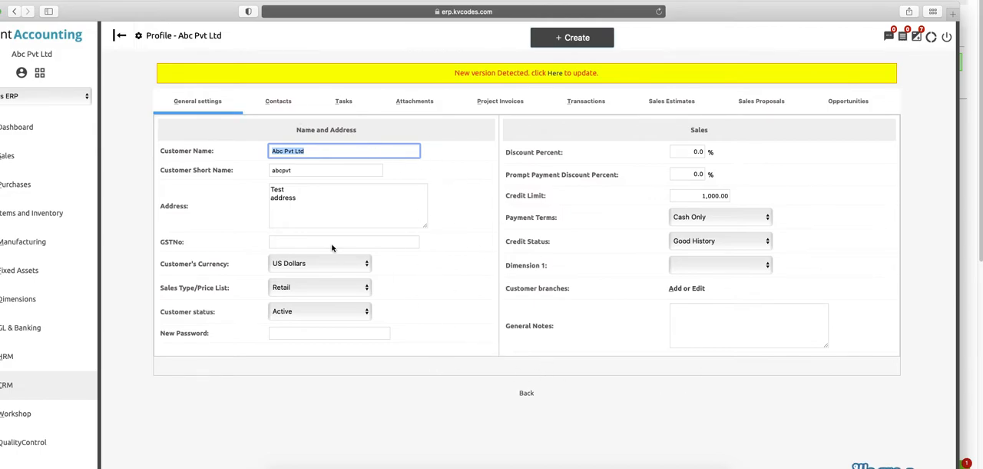
{"action": "left_click", "coordinate": [277, 101]}
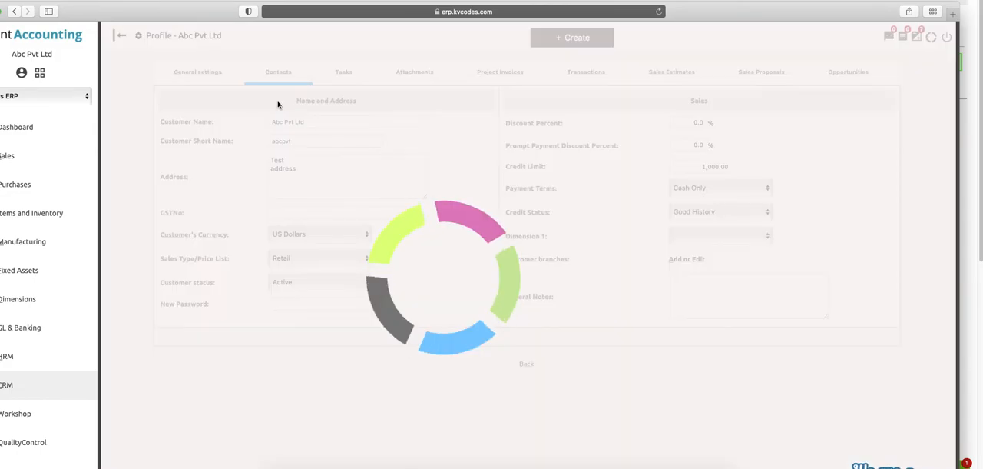
{"action": "left_click", "coordinate": [350, 72]}
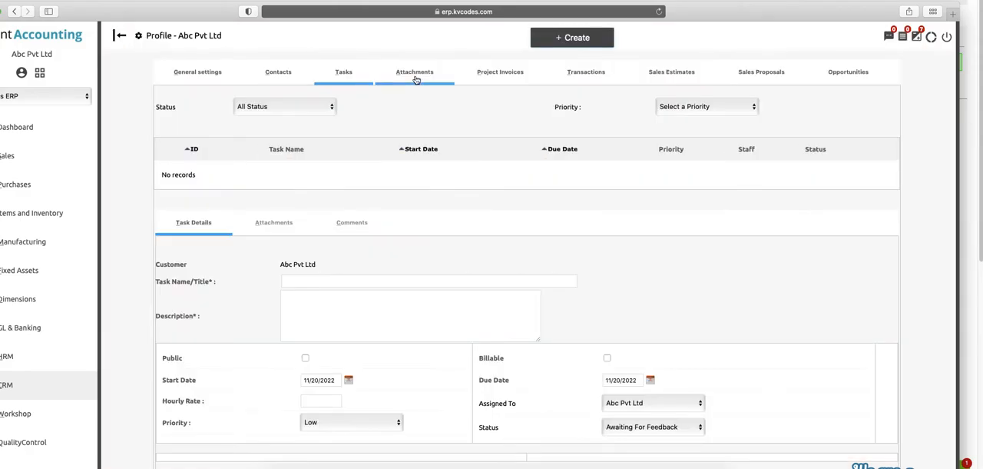
{"action": "left_click", "coordinate": [415, 75]}
{"action": "left_click", "coordinate": [502, 72]}
{"action": "left_click", "coordinate": [593, 72]}
{"action": "left_click", "coordinate": [740, 72]}
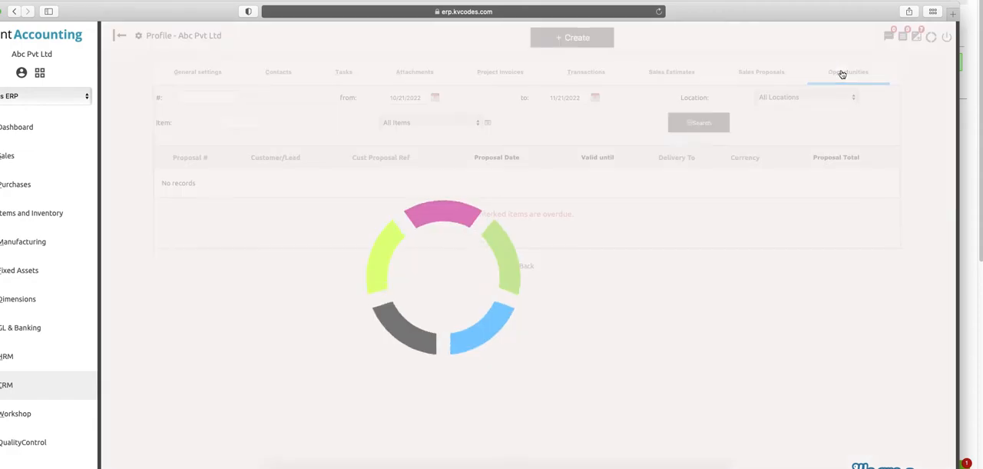
{"action": "left_click", "coordinate": [842, 72]}
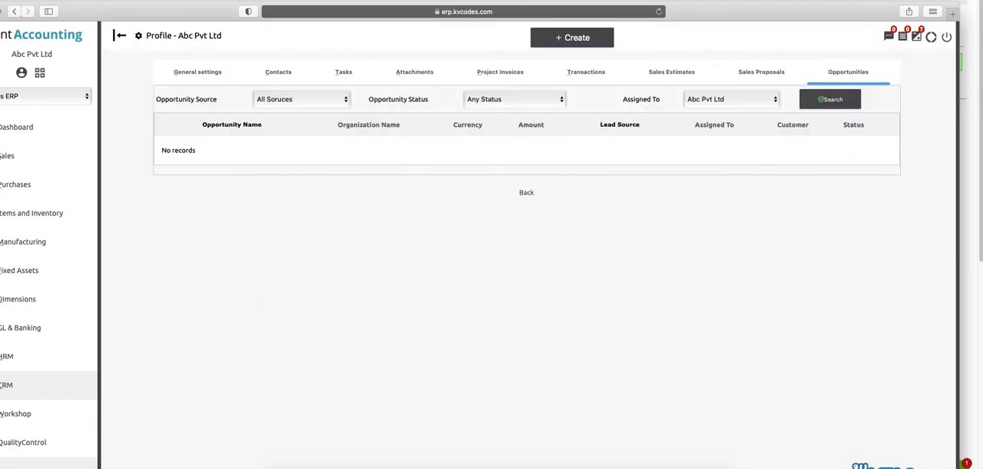
Check the customer's Branches page from the CRM maintenance section, and return to the CRM menu with the inquiries expanded
{"action": "left_click", "coordinate": [7, 385]}
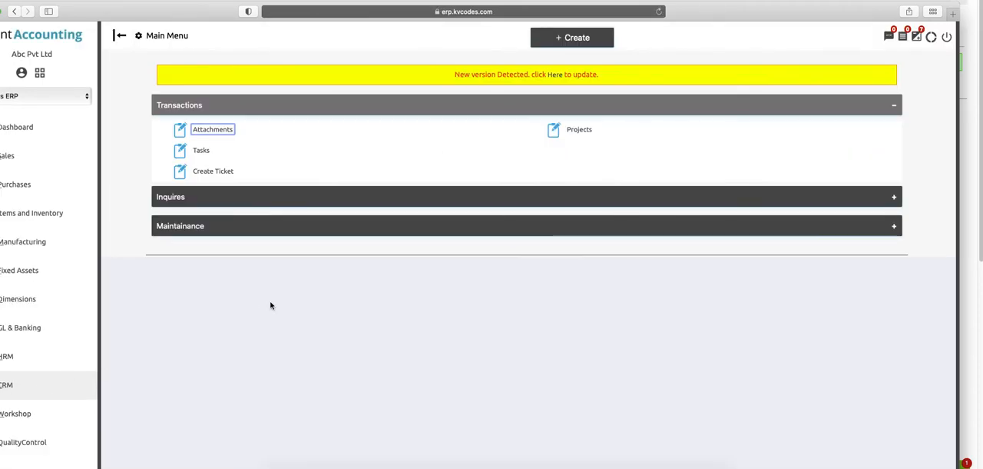
{"action": "left_click", "coordinate": [231, 228]}
{"action": "left_click", "coordinate": [209, 273]}
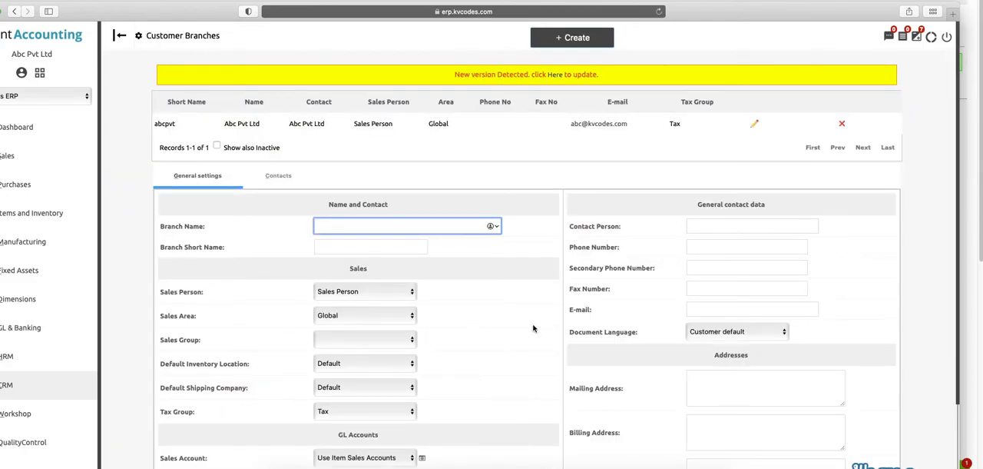
{"action": "left_click", "coordinate": [13, 12]}
{"action": "left_click", "coordinate": [239, 199]}
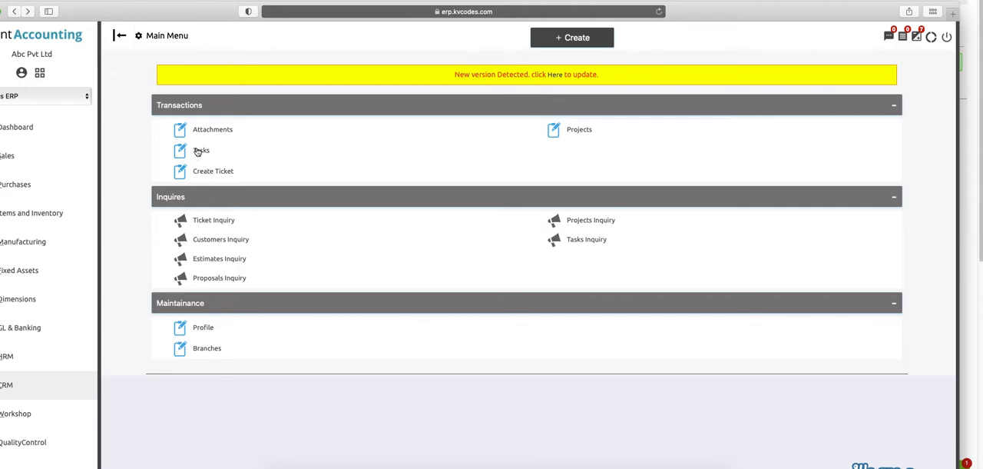
Open the customer login's Projects form, and move its window aside to uncover the administrator's window
{"action": "left_click", "coordinate": [570, 132]}
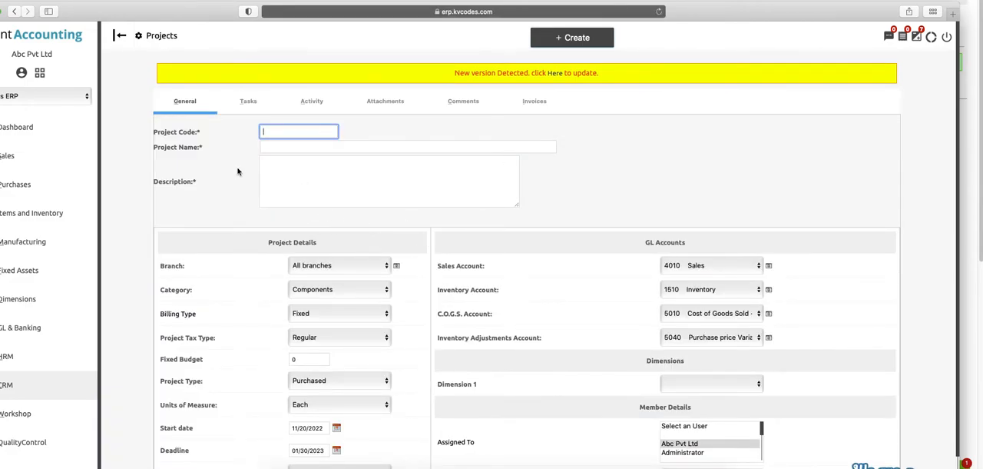
{"action": "left_click", "coordinate": [591, 179]}
{"action": "left_click_drag", "start_coordinate": [193, 13], "coordinate": [620, 121]}
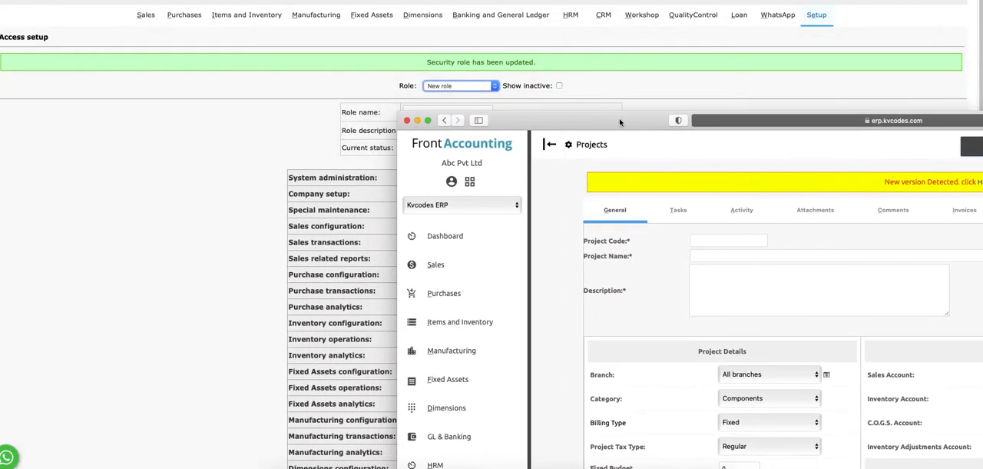
In the administrator's CRM settings, allow customers to create new projects, and submit the settings
{"action": "left_click", "coordinate": [215, 125]}
{"action": "left_click", "coordinate": [602, 20]}
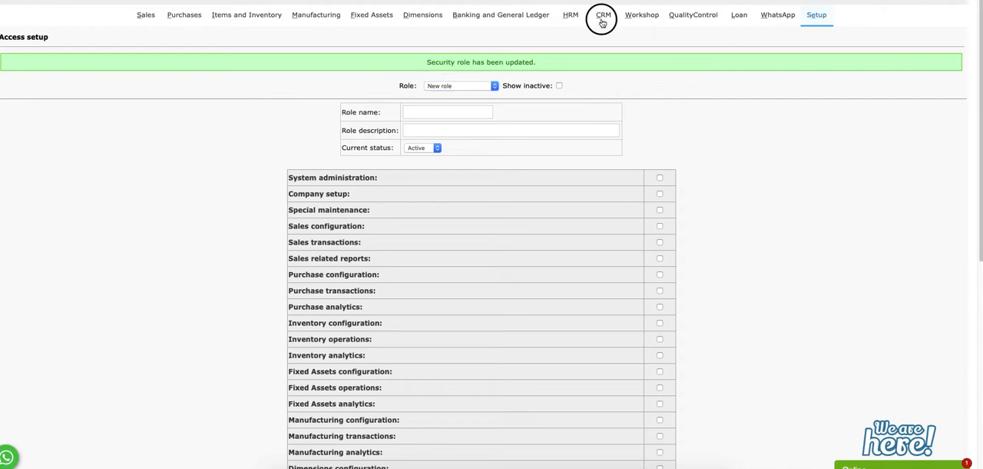
{"action": "left_click", "coordinate": [524, 424]}
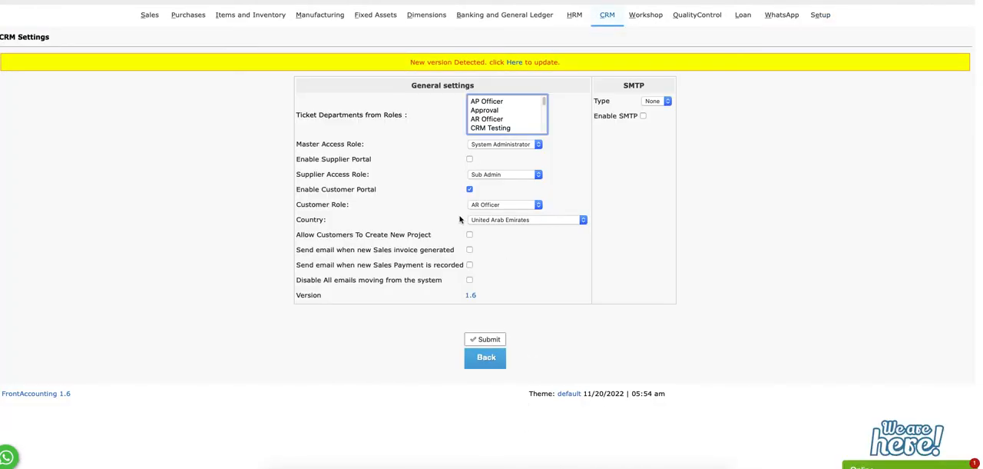
{"action": "left_click", "coordinate": [471, 235]}
{"action": "left_click", "coordinate": [486, 341]}
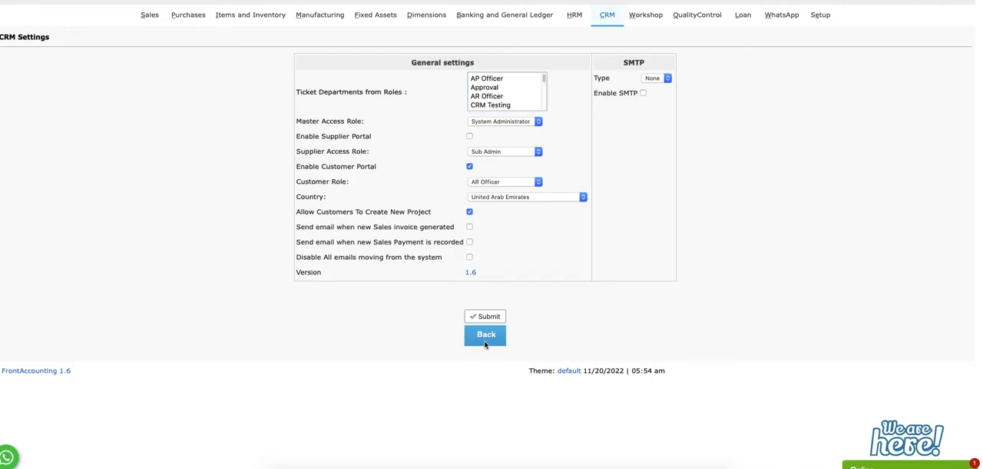
Bring the customer login's window back into view and examine the new project form
{"action": "left_click", "coordinate": [615, 466]}
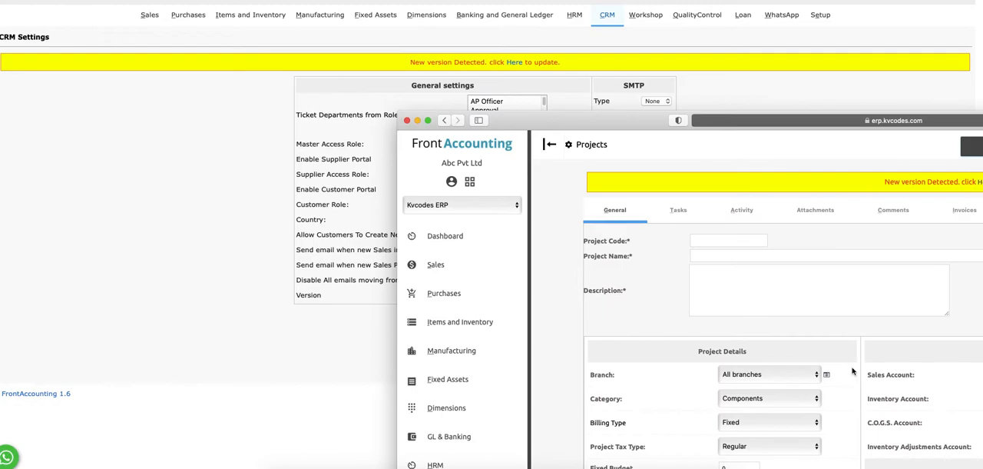
{"action": "double_click", "coordinate": [653, 116]}
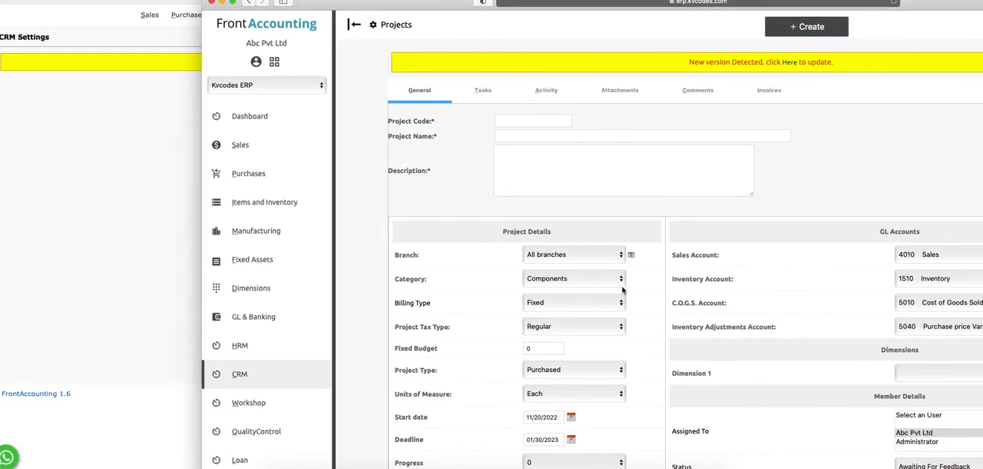
{"action": "scroll", "coordinate": [619, 223], "scroll_direction": "down", "scroll_amount": 2}
{"action": "scroll", "coordinate": [599, 242], "scroll_direction": "up", "scroll_amount": 2}
{"action": "scroll", "coordinate": [756, 338], "scroll_direction": "down", "scroll_amount": 2}
Reload the customer login's Projects page, check the form again, and return to the CRM menu
{"action": "right_click", "coordinate": [770, 166]}
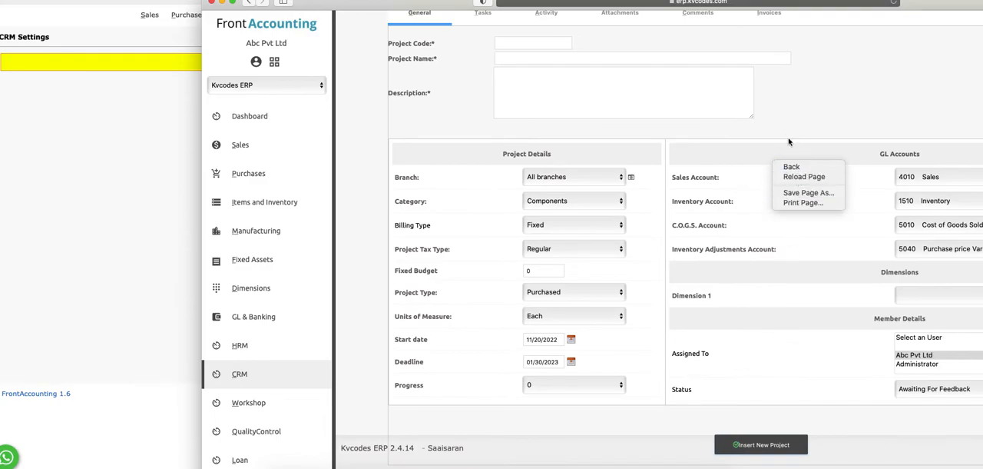
{"action": "left_click", "coordinate": [796, 104]}
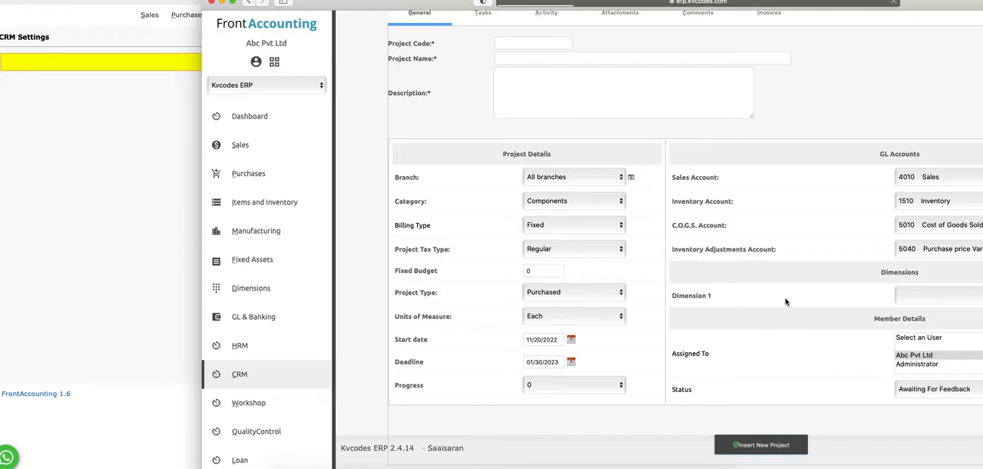
{"action": "scroll", "coordinate": [785, 302], "scroll_direction": "up", "scroll_amount": 2}
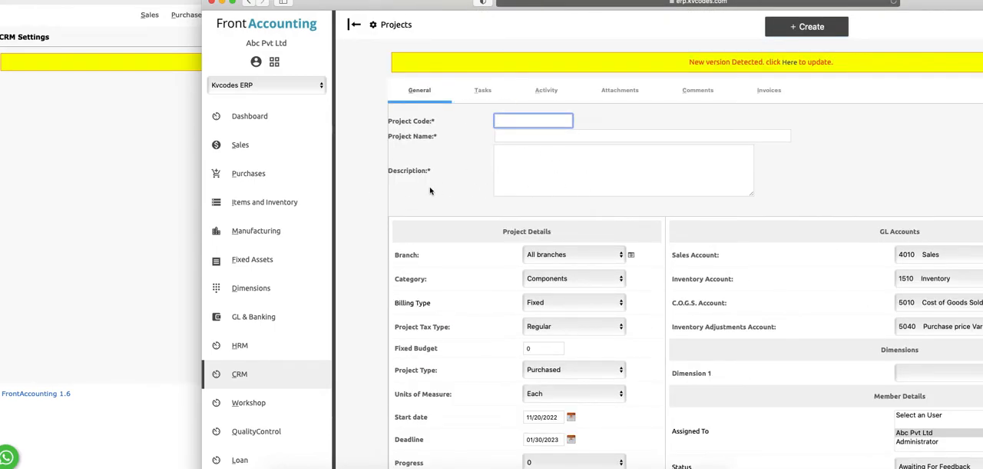
{"action": "left_click", "coordinate": [247, 373]}
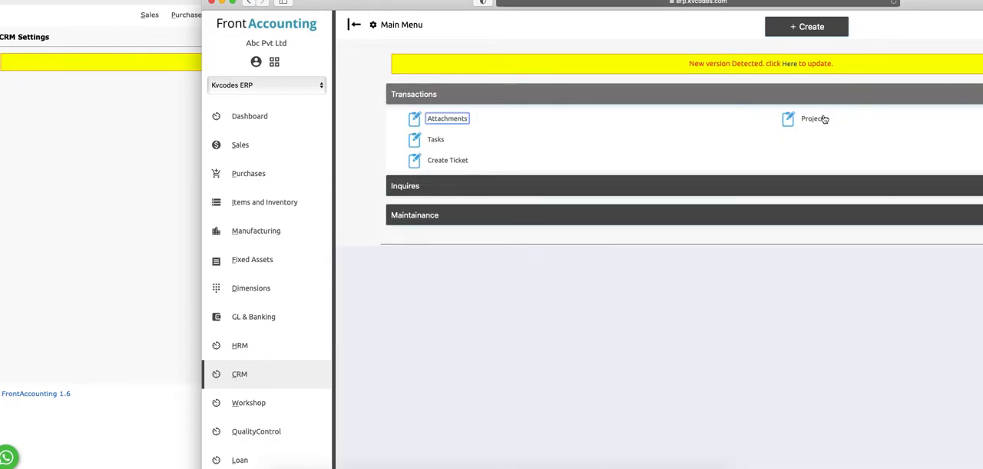
Expand the Inquires and Maintainance sections of the customer login's CRM menu, and bring the administrator's window to the front
{"action": "left_click", "coordinate": [732, 187]}
{"action": "left_click", "coordinate": [707, 289]}
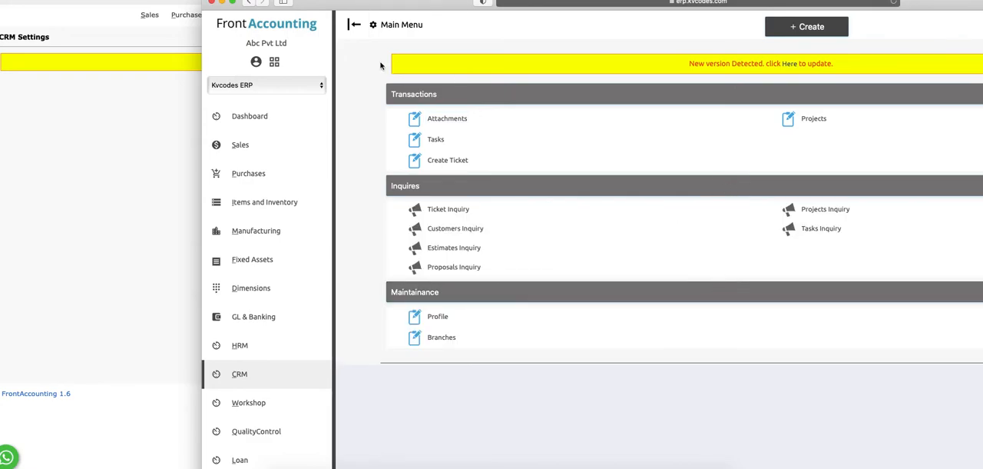
{"action": "left_click", "coordinate": [115, 214]}
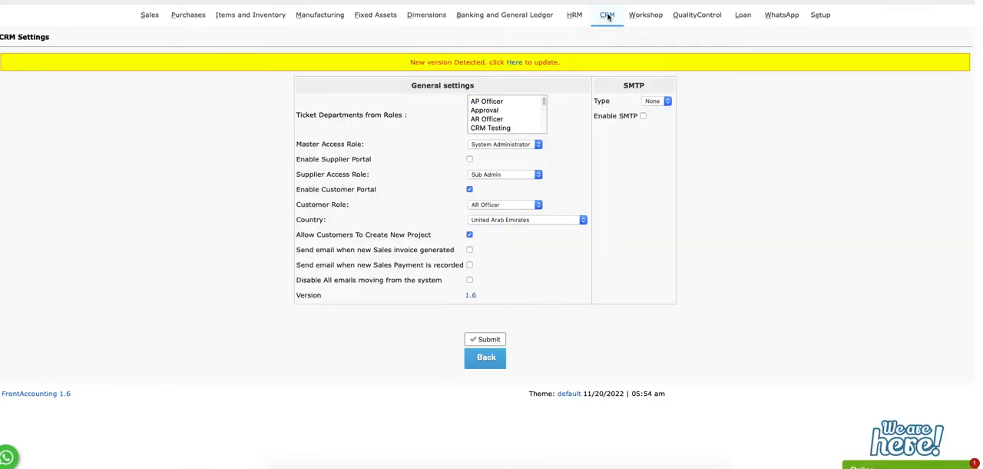
Start a new CRM ticket addressed to the second listed customer, with Sales Invoice as its type
{"action": "left_click", "coordinate": [607, 15]}
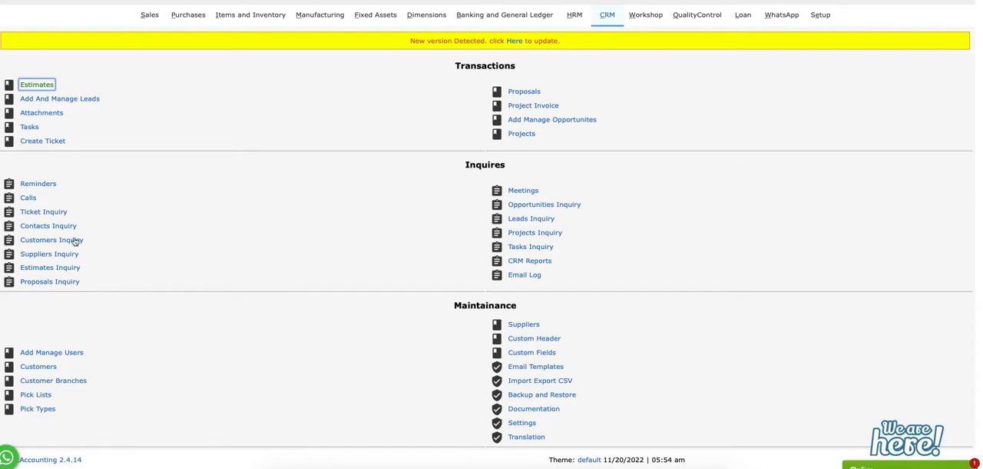
{"action": "left_click", "coordinate": [34, 142]}
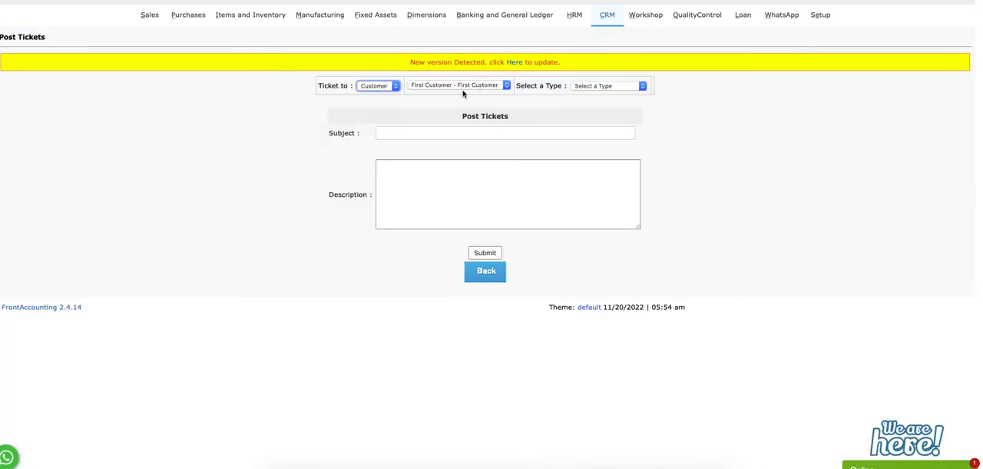
{"action": "left_click", "coordinate": [453, 87]}
{"action": "left_click", "coordinate": [445, 93]}
{"action": "left_click", "coordinate": [604, 64]}
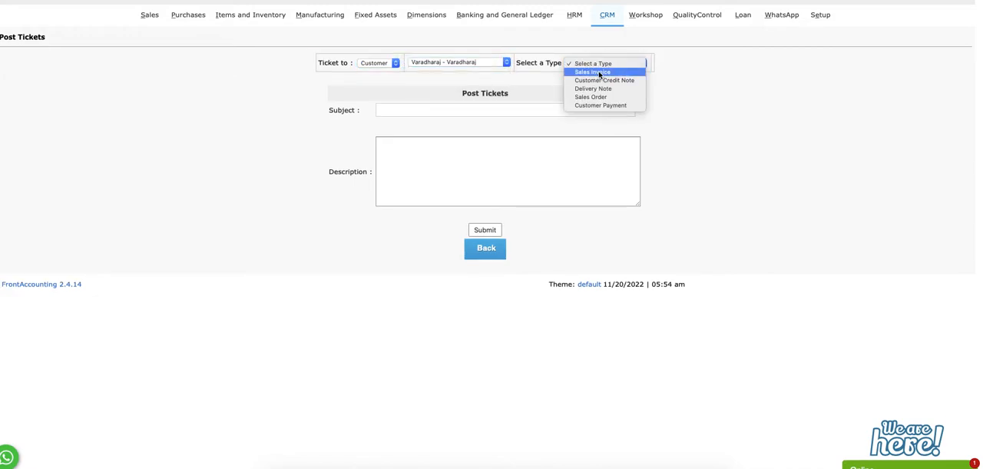
{"action": "left_click", "coordinate": [601, 72]}
Enter the ticket subject "Refund required" and the description "We need to cancel this transaction", and submit the ticket
{"action": "left_click", "coordinate": [434, 111]}
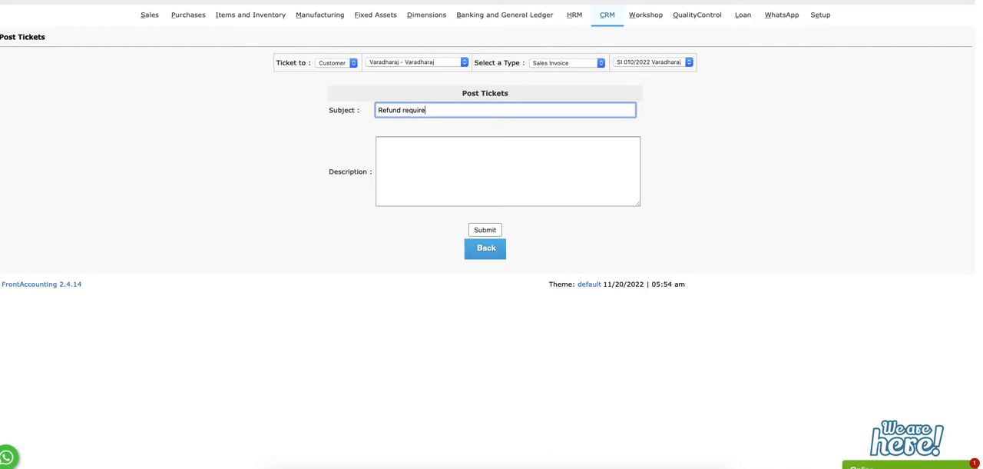
{"action": "key", "text": "Tab"}
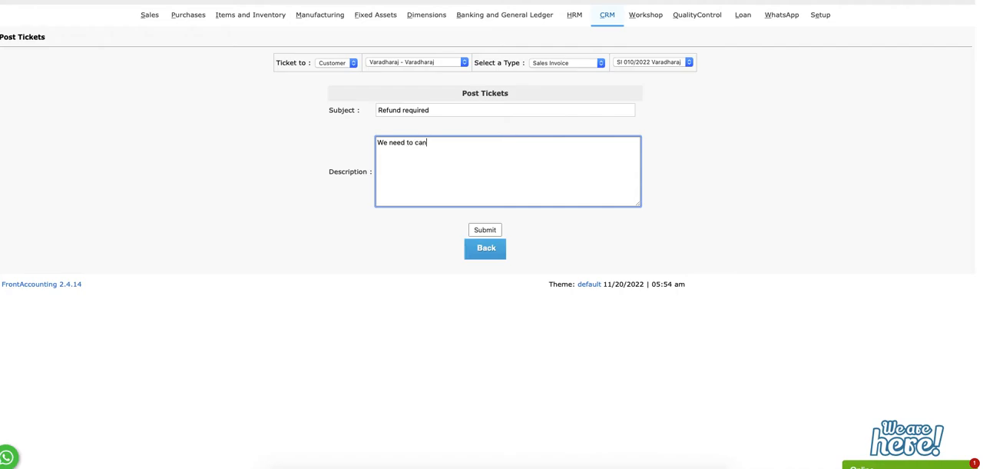
{"action": "type", "text": "We need to cancel this trana"}
{"action": "key", "text": "BackSpace"}
{"action": "type", "text": "saction"}
{"action": "left_click", "coordinate": [694, 178]}
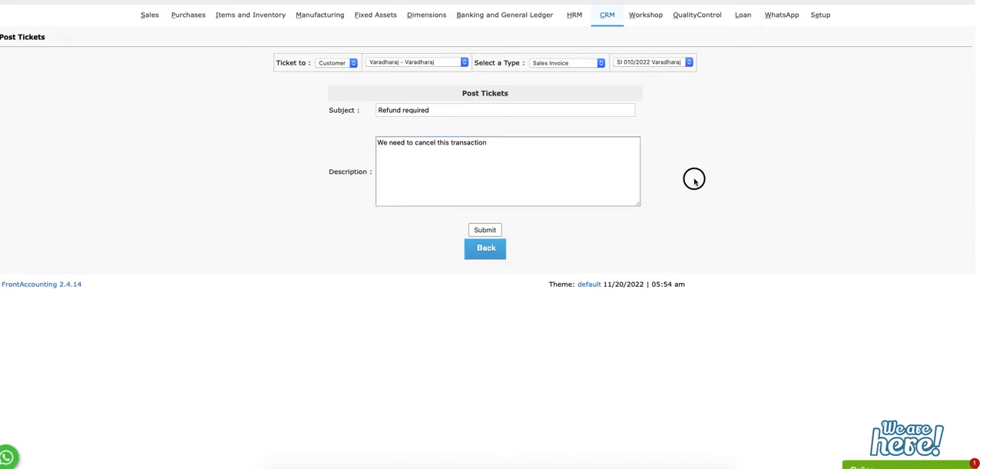
{"action": "left_click", "coordinate": [485, 230]}
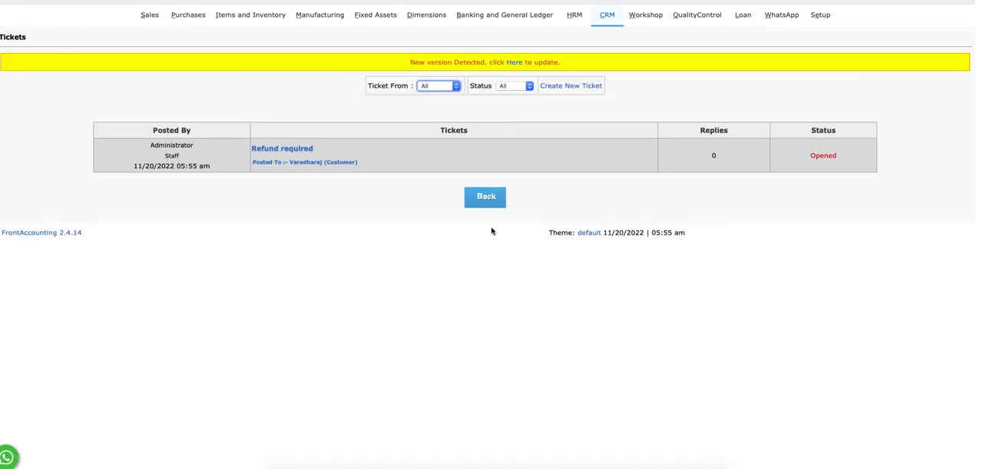
Open the "Refund required" ticket, examine its linked sales invoice, and close the invoice window
{"action": "left_click", "coordinate": [286, 148]}
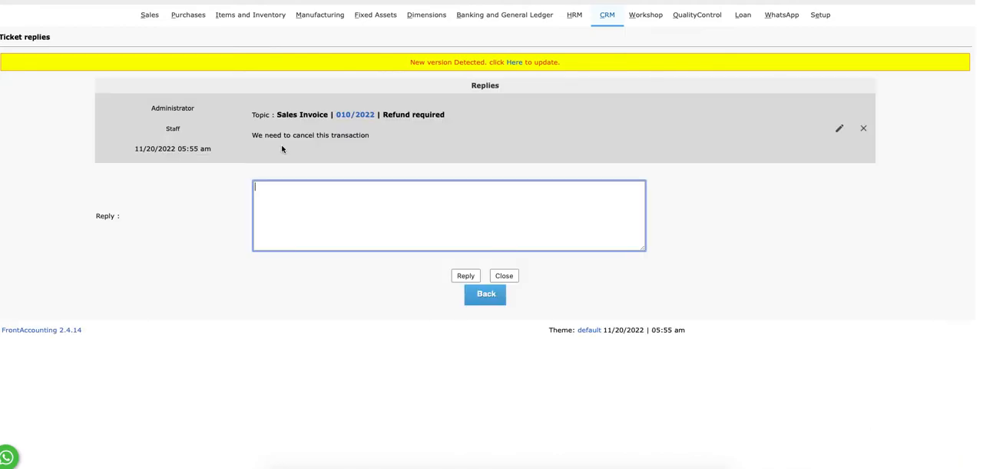
{"action": "left_click_drag", "start_coordinate": [254, 115], "coordinate": [334, 116]}
{"action": "left_click", "coordinate": [369, 139]}
{"action": "left_click", "coordinate": [360, 118]}
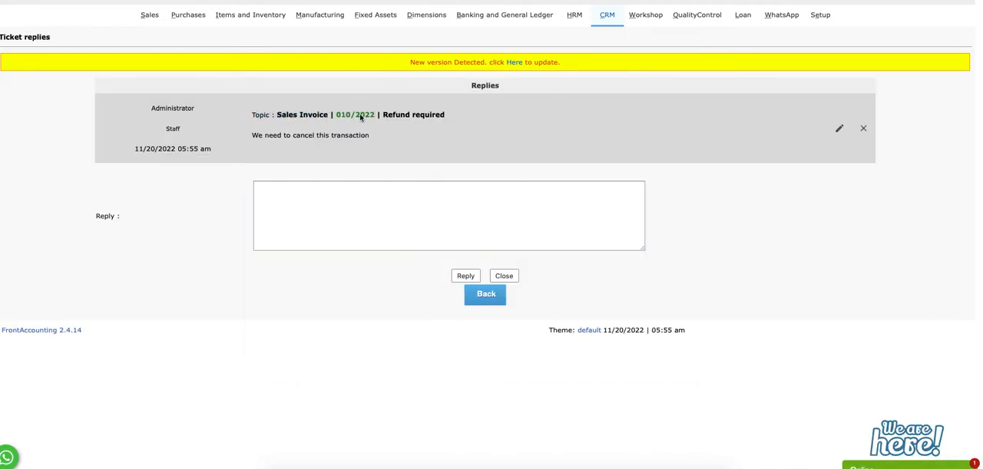
{"action": "scroll", "coordinate": [507, 251], "scroll_direction": "down", "scroll_amount": 5}
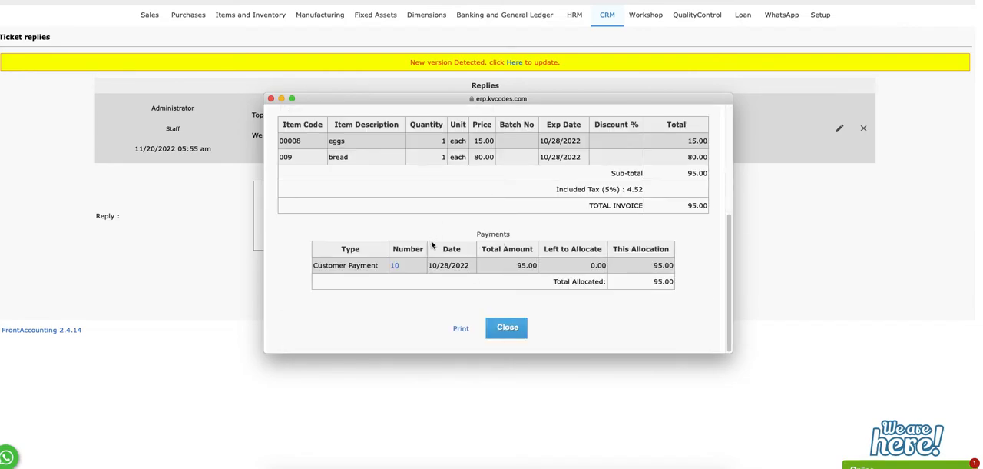
{"action": "left_click", "coordinate": [271, 98]}
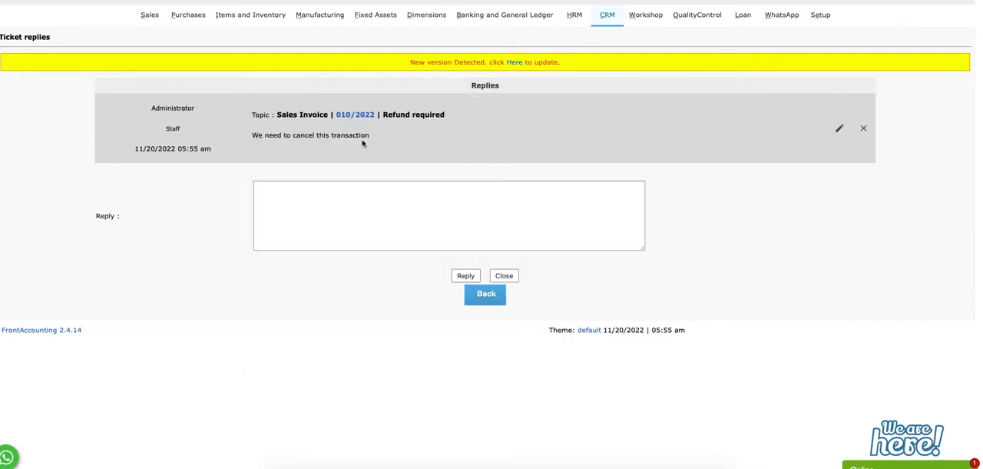
Post the reply "Test response" to the ticket, check the posters' details, and open a nested reply under that response
{"action": "left_click", "coordinate": [394, 207]}
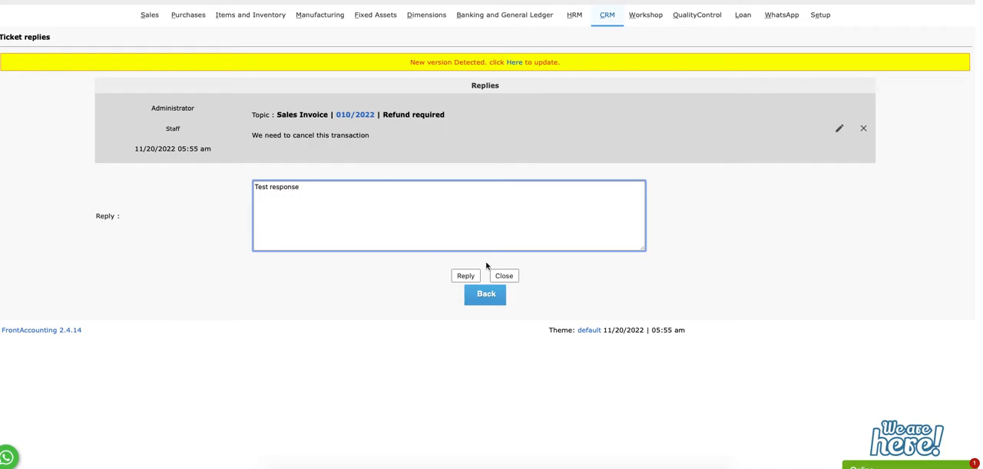
{"action": "left_click", "coordinate": [465, 276]}
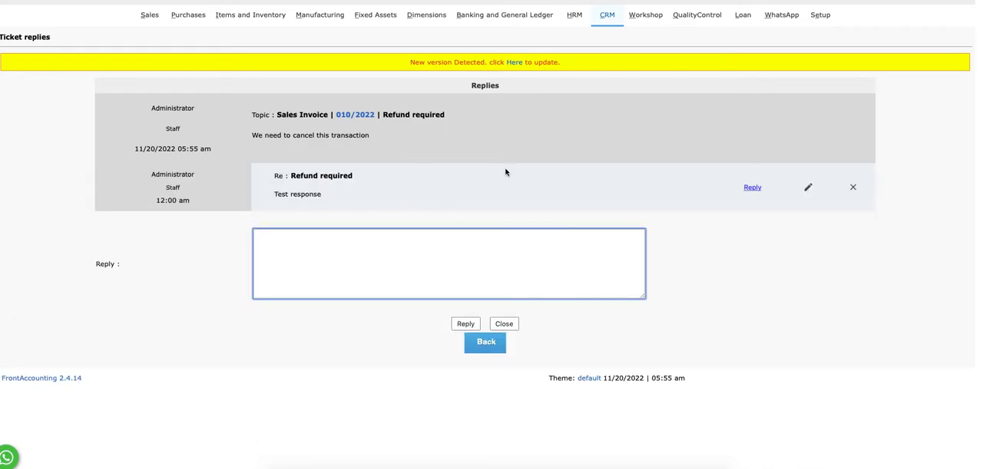
{"action": "triple_click", "coordinate": [156, 110]}
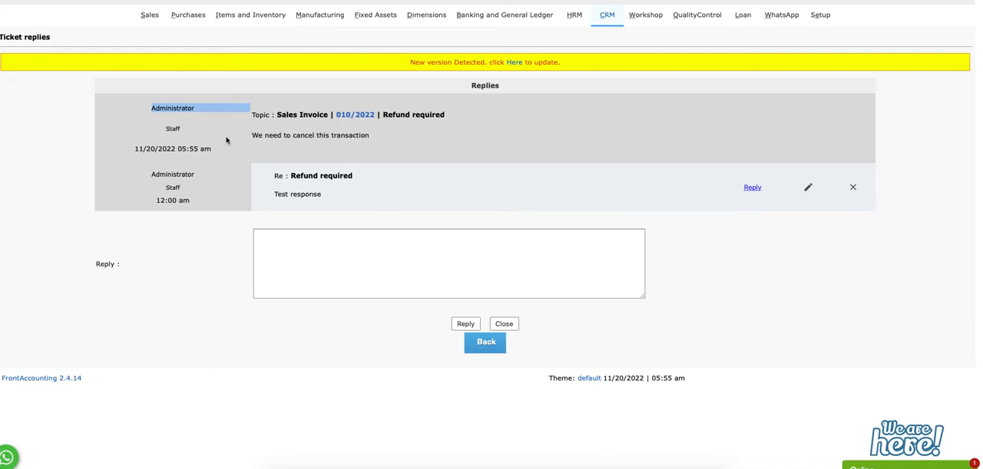
{"action": "left_click_drag", "start_coordinate": [154, 177], "coordinate": [221, 193]}
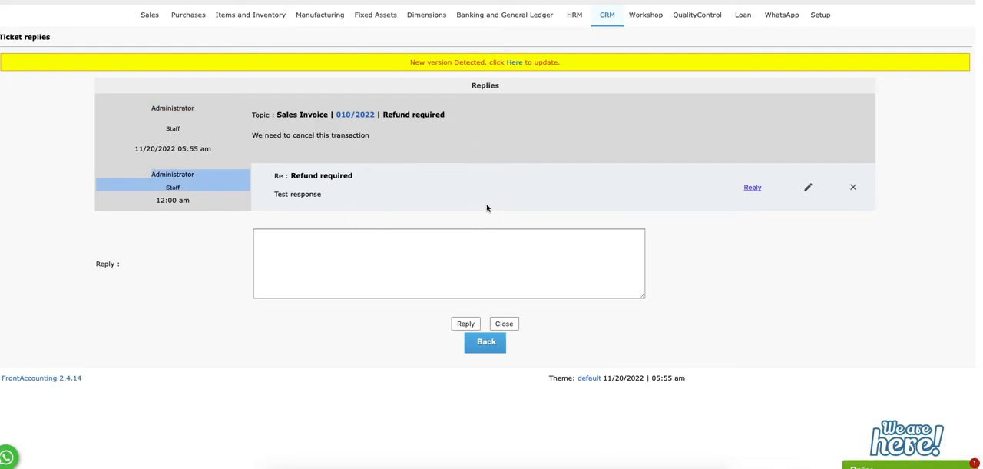
{"action": "left_click", "coordinate": [488, 207]}
{"action": "left_click", "coordinate": [755, 189]}
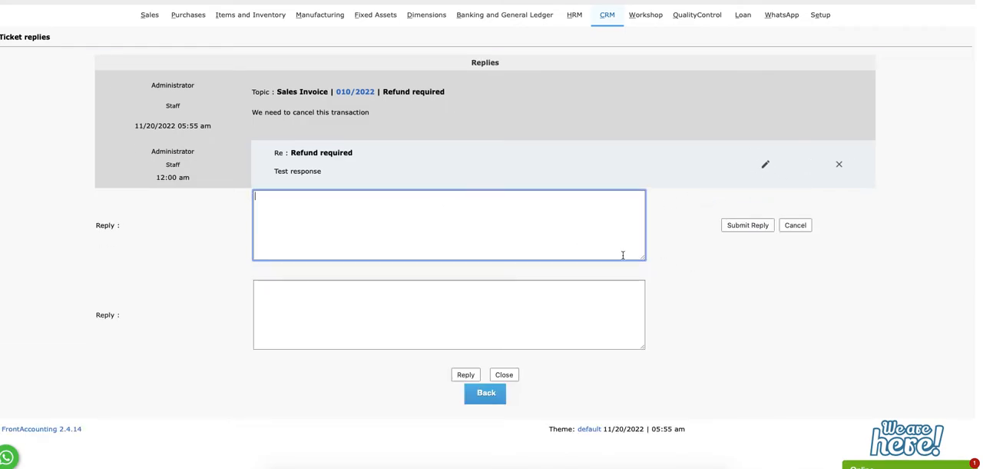
Return to the CRM menu and open the Ticket Inquiry
{"action": "left_click", "coordinate": [601, 21]}
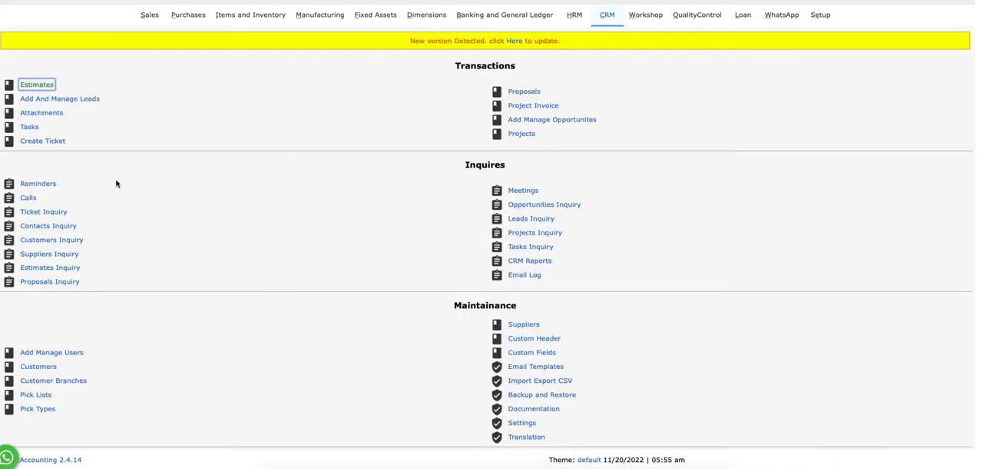
{"action": "left_click", "coordinate": [43, 140]}
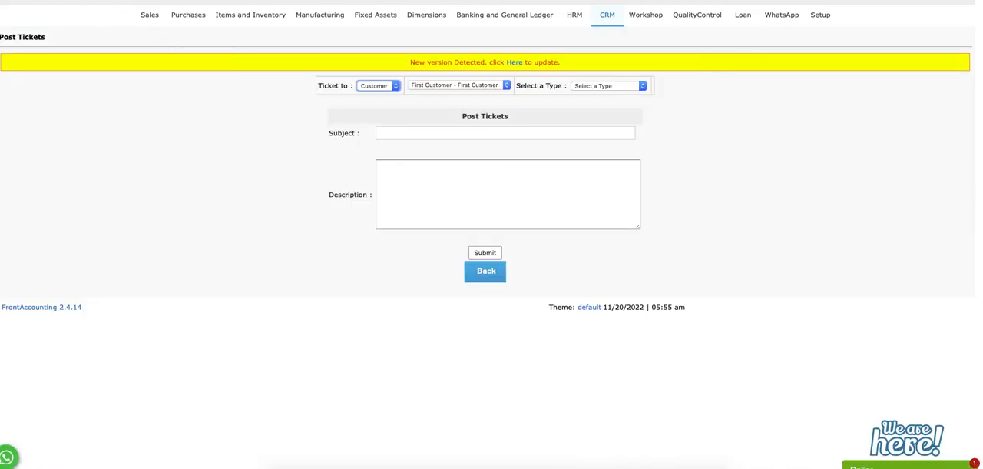
{"action": "key", "text": "alt+Left"}
{"action": "left_click", "coordinate": [51, 212]}
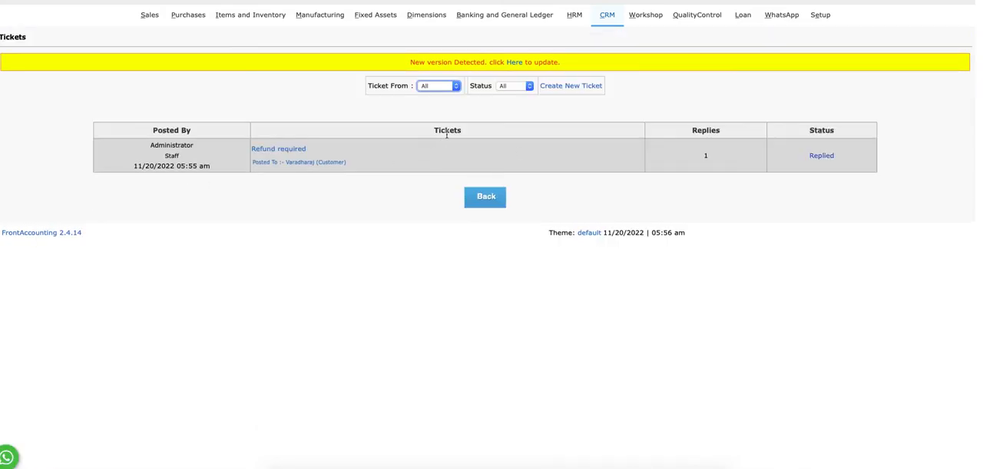
Filter the tickets by the second listed customer, check the status options, and set the ticket source back to All
{"action": "left_click", "coordinate": [438, 86]}
{"action": "left_click", "coordinate": [435, 94]}
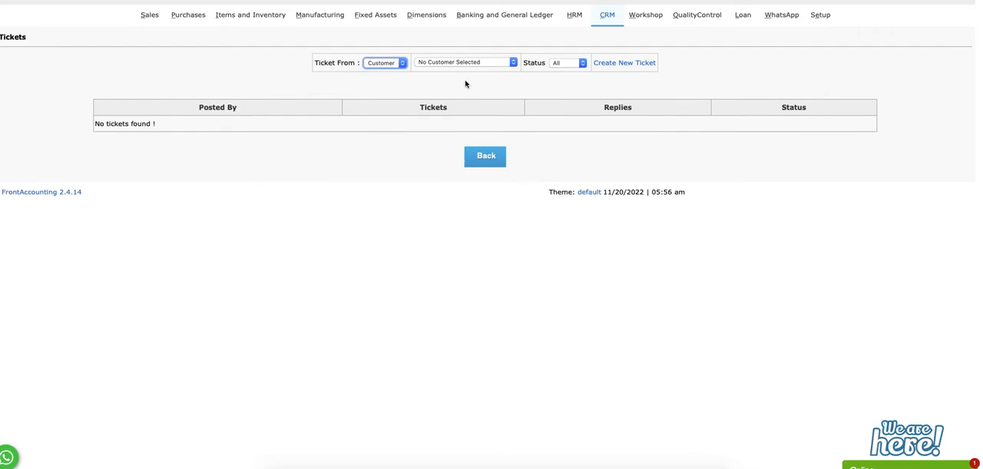
{"action": "left_click", "coordinate": [467, 63]}
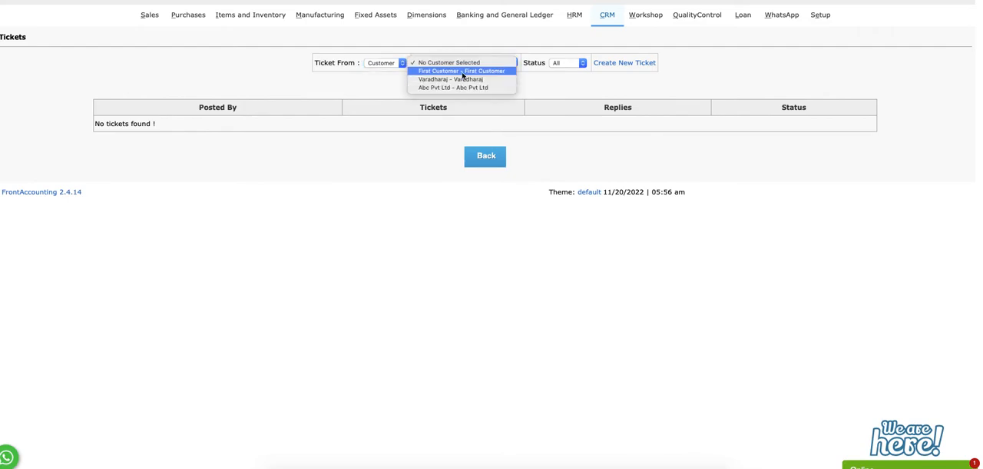
{"action": "left_click", "coordinate": [462, 80]}
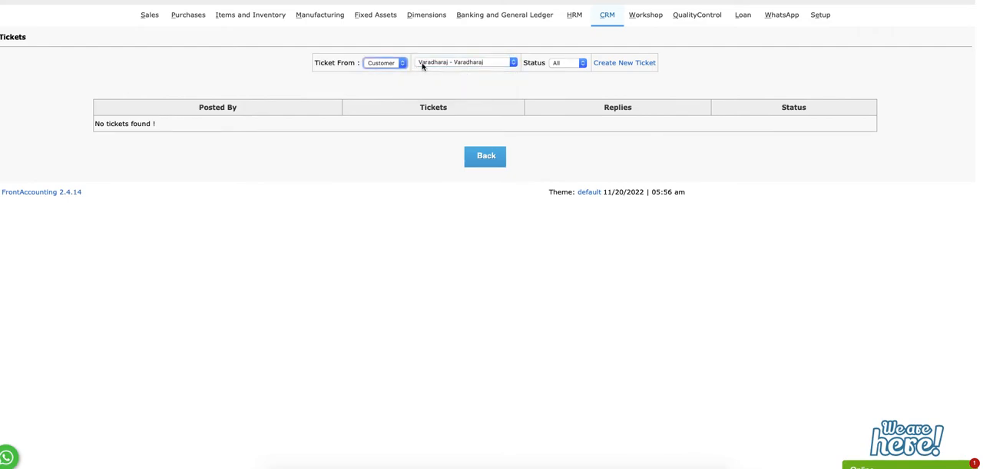
{"action": "left_click", "coordinate": [573, 64]}
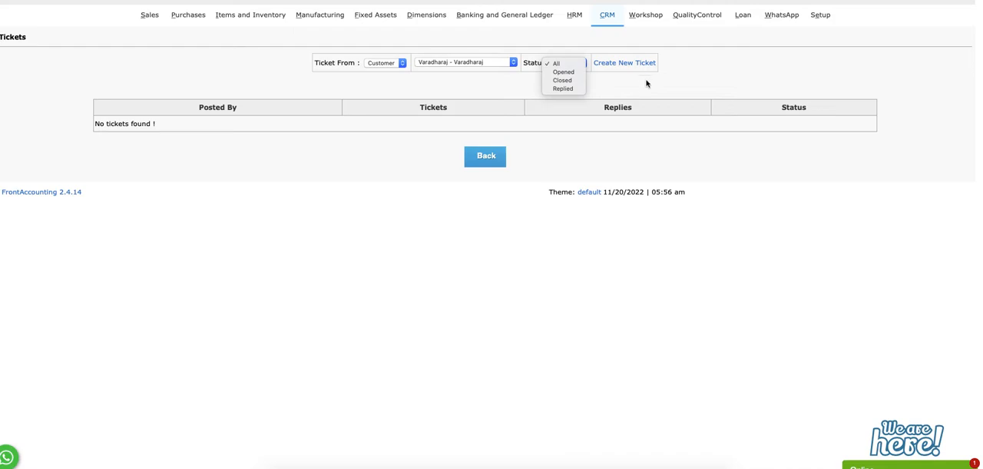
{"action": "left_click", "coordinate": [378, 65]}
{"action": "left_click", "coordinate": [378, 55]}
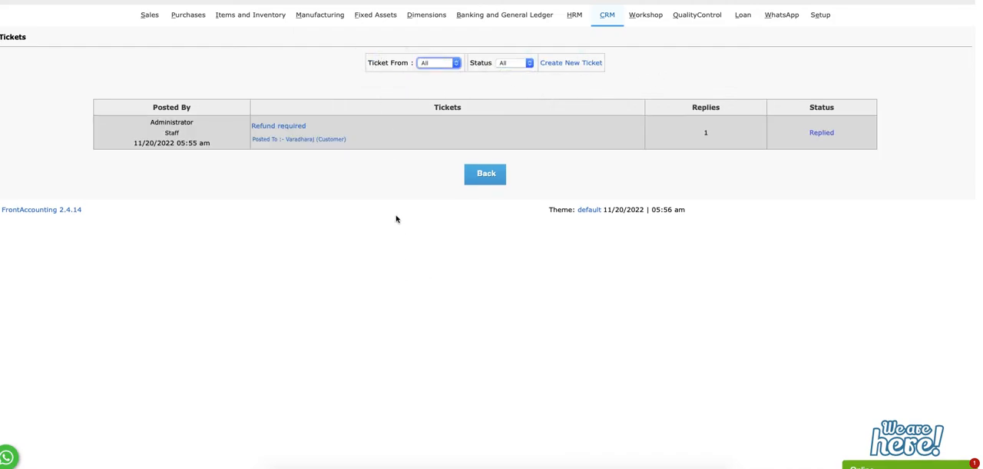
Start a new CRM opportunity named "Trading" for the organization "Traders" with an amount of 4,000
{"action": "left_click", "coordinate": [604, 15]}
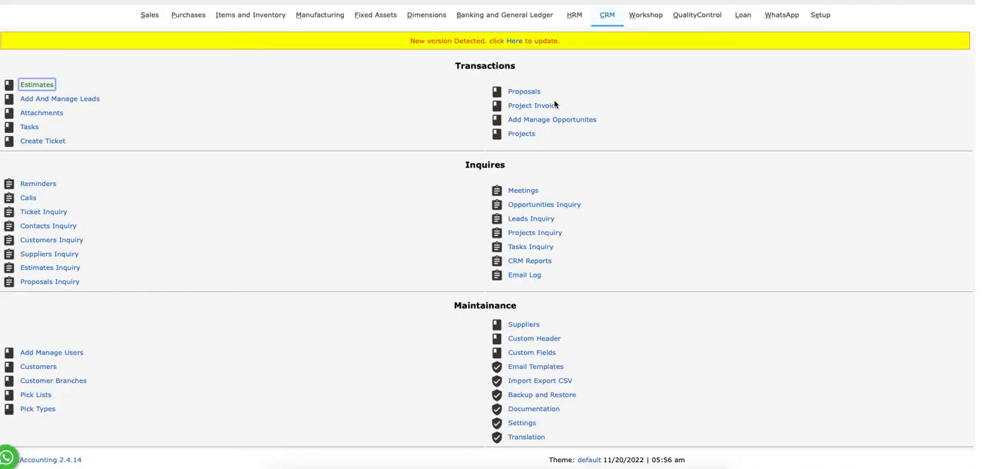
{"action": "left_click", "coordinate": [549, 120]}
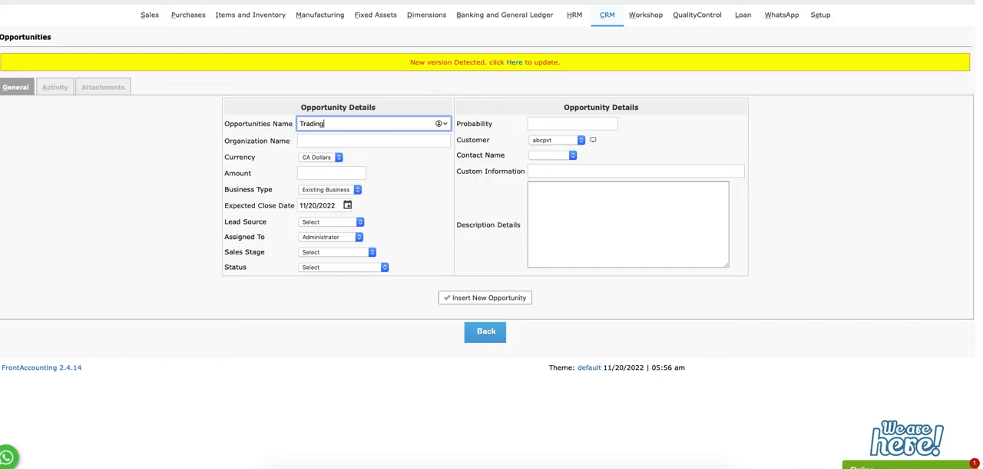
{"action": "key", "text": "Tab"}
{"action": "type", "text": "Trader"}
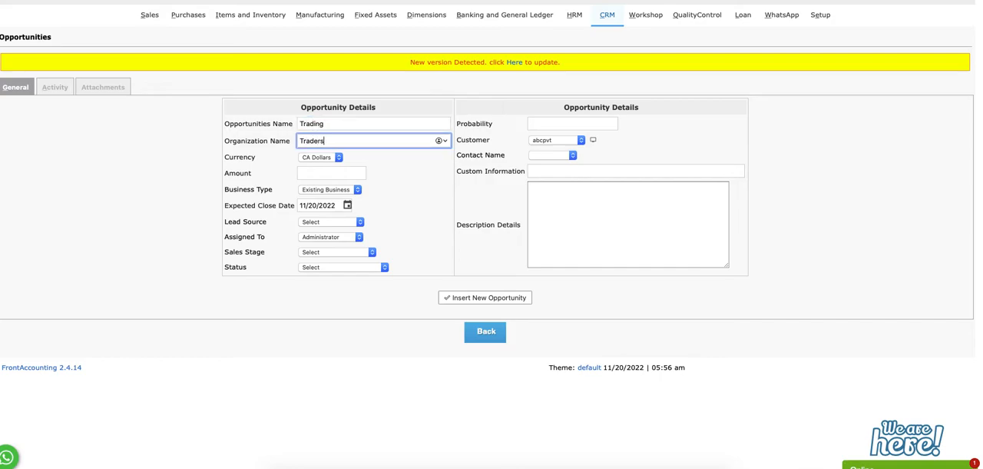
{"action": "type", "text": "s"}
{"action": "key", "text": "Tab"}
{"action": "left_click", "coordinate": [364, 173]}
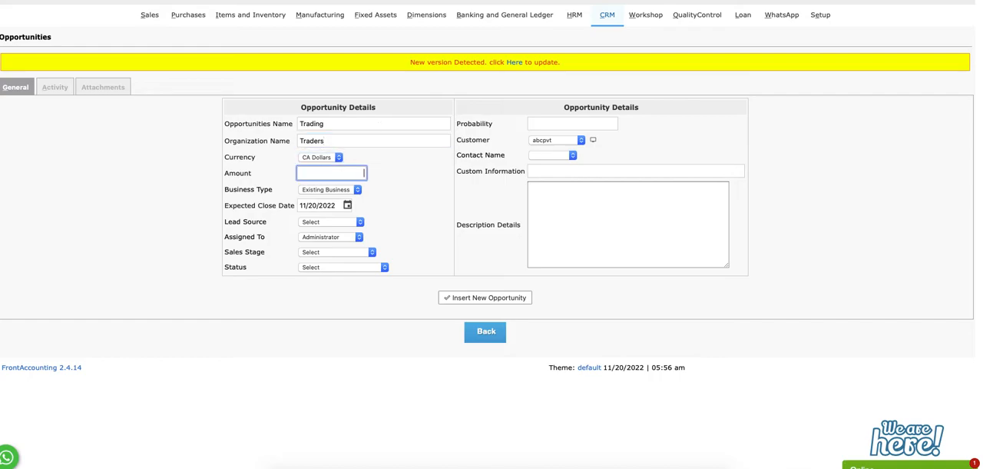
{"action": "type", "text": "4,000"}
{"action": "key", "text": "Tab"}
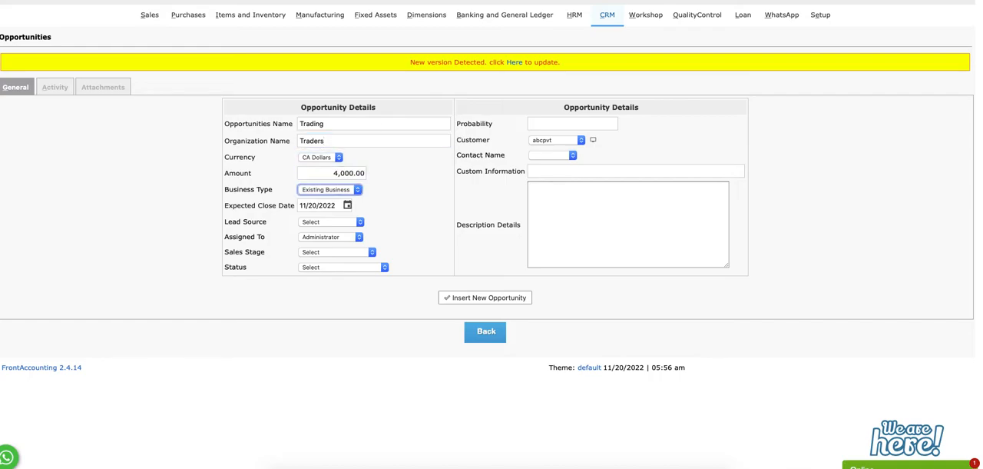
Keep abcpvt as the opportunity's customer, choose Abc Pvt Ltd as contact, set the probability to 0.37, and insert the opportunity
{"action": "left_click", "coordinate": [546, 138]}
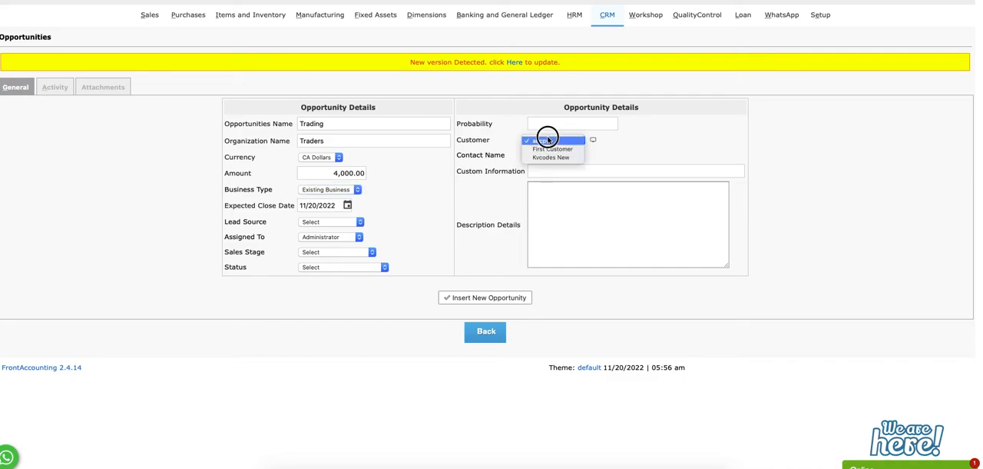
{"action": "left_click", "coordinate": [572, 157]}
{"action": "left_click", "coordinate": [549, 163]}
{"action": "left_click", "coordinate": [574, 205]}
{"action": "left_click", "coordinate": [553, 126]}
{"action": "type", "text": "0.37"}
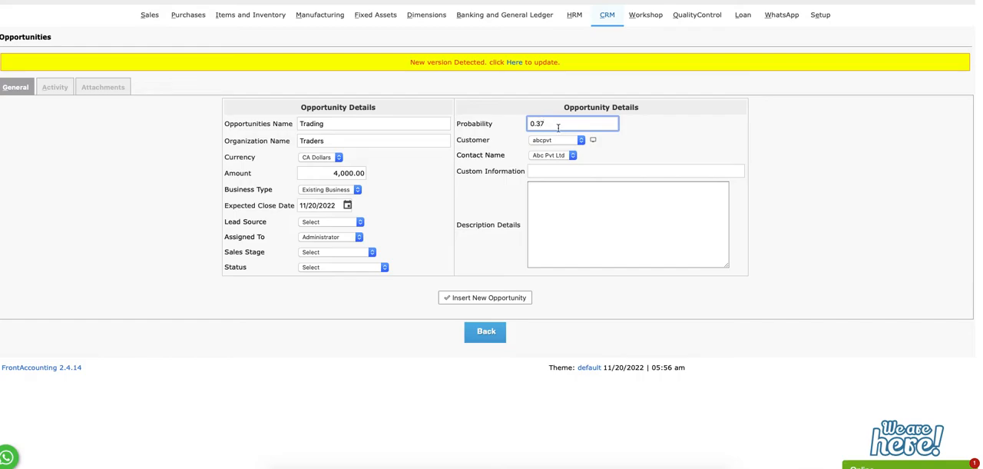
{"action": "left_click", "coordinate": [620, 240]}
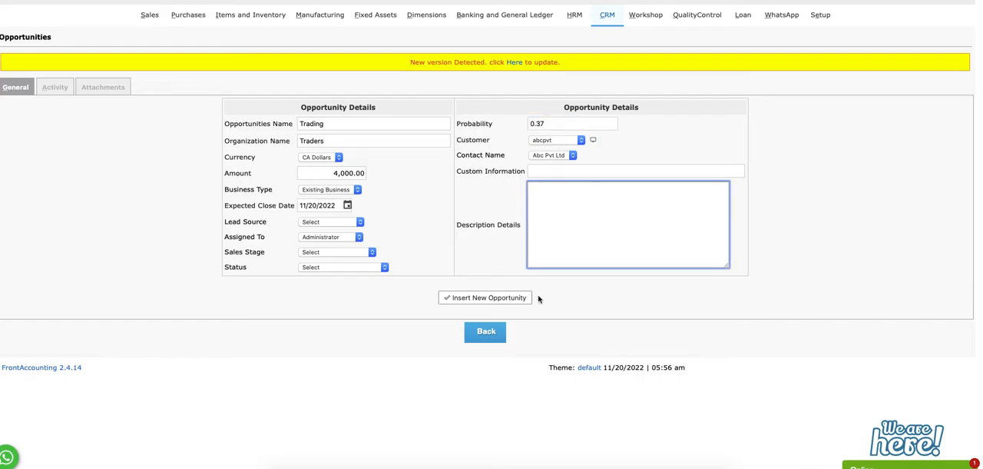
{"action": "left_click", "coordinate": [500, 297]}
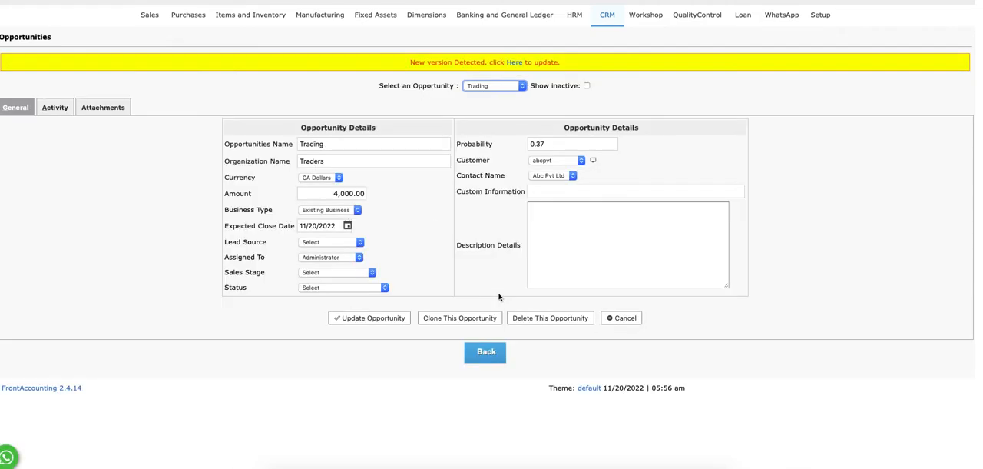
Check the activity and attachment lists of the Trading opportunity
{"action": "left_click", "coordinate": [52, 107]}
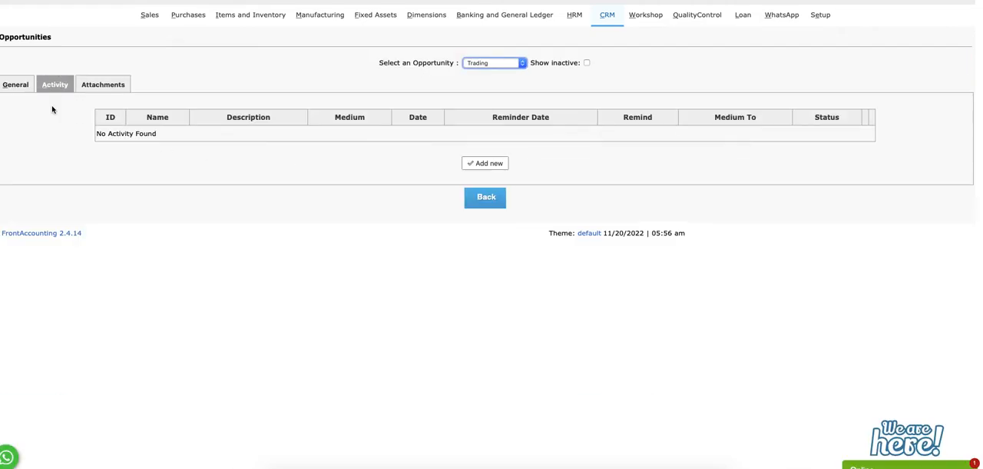
{"action": "left_click", "coordinate": [98, 84]}
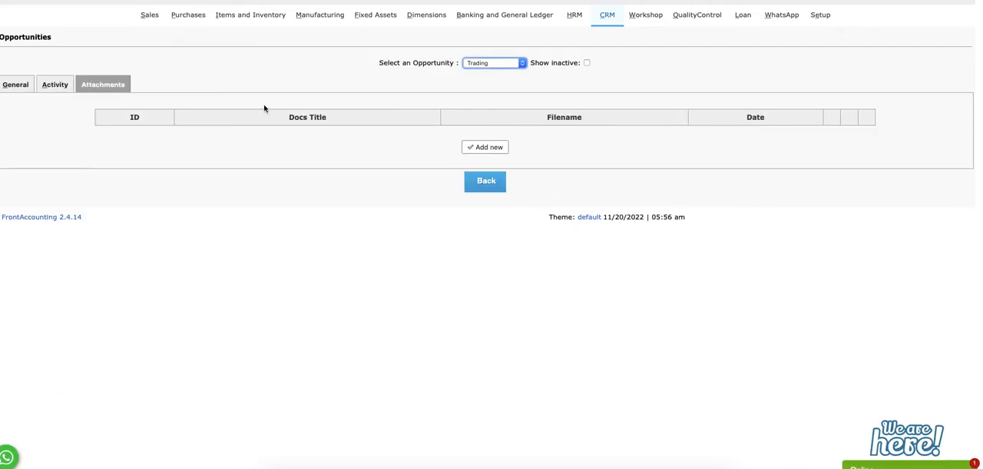
Start a new project coded Proj1001, named "Test development and implementation of CRM in FA", with the description "This is a test description for it"
{"action": "left_click", "coordinate": [611, 16]}
{"action": "left_click", "coordinate": [521, 135]}
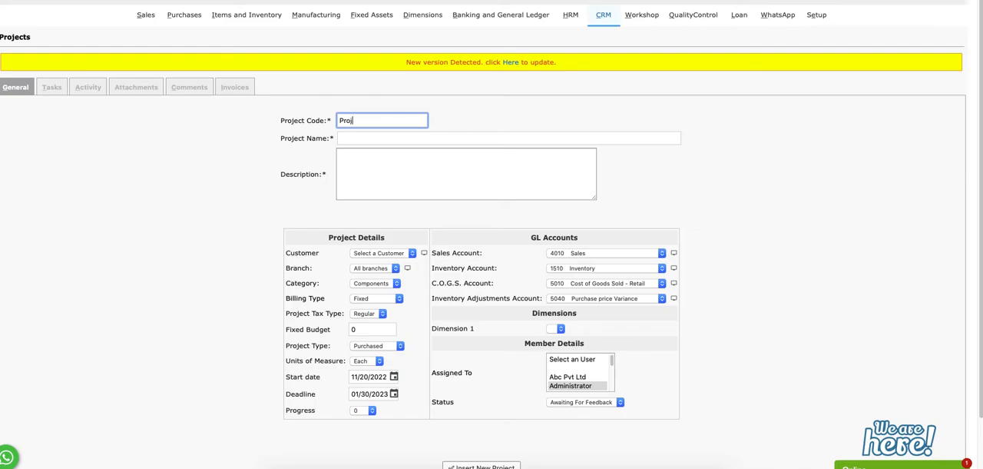
{"action": "key", "text": "Tab"}
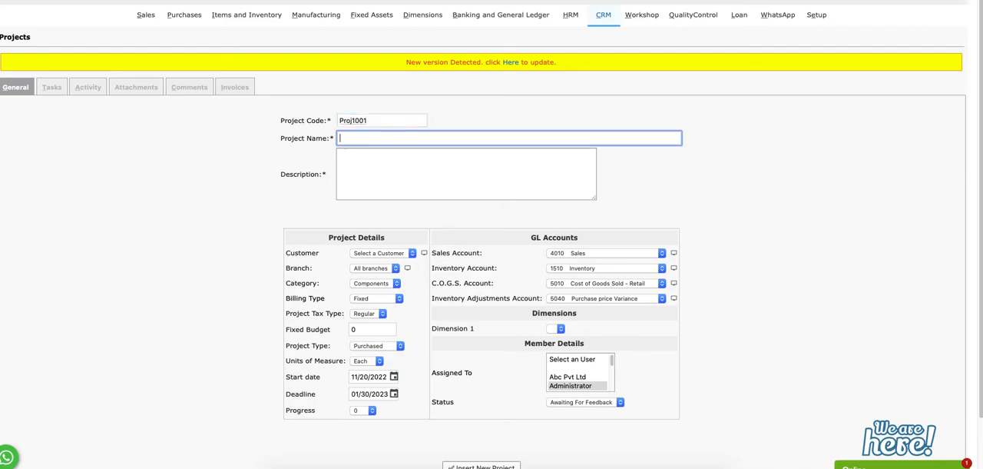
{"action": "type", "text": "Test development and implementation"}
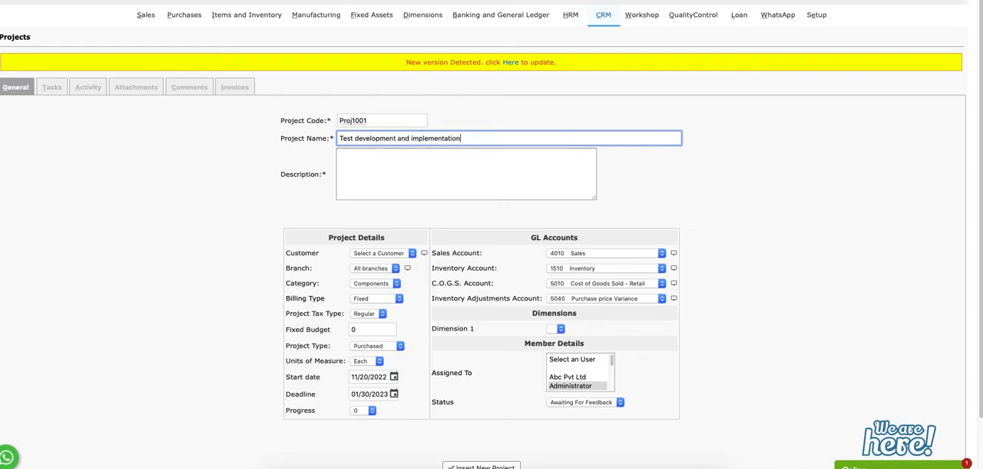
{"action": "type", "text": " of CRM in FA"}
{"action": "key", "text": "Tab"}
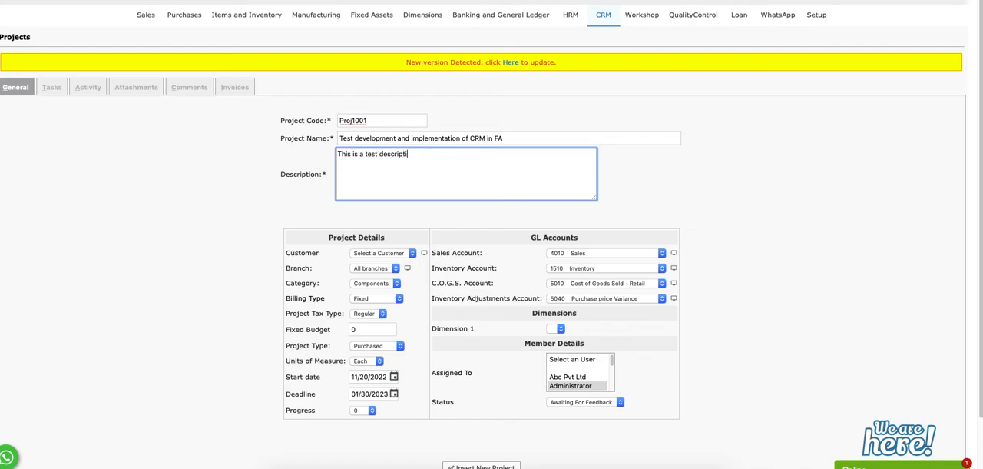
Assign the project to customer abcpvt and branch abcpvt, keeping the Components category
{"action": "left_click", "coordinate": [384, 255]}
{"action": "left_click", "coordinate": [377, 262]}
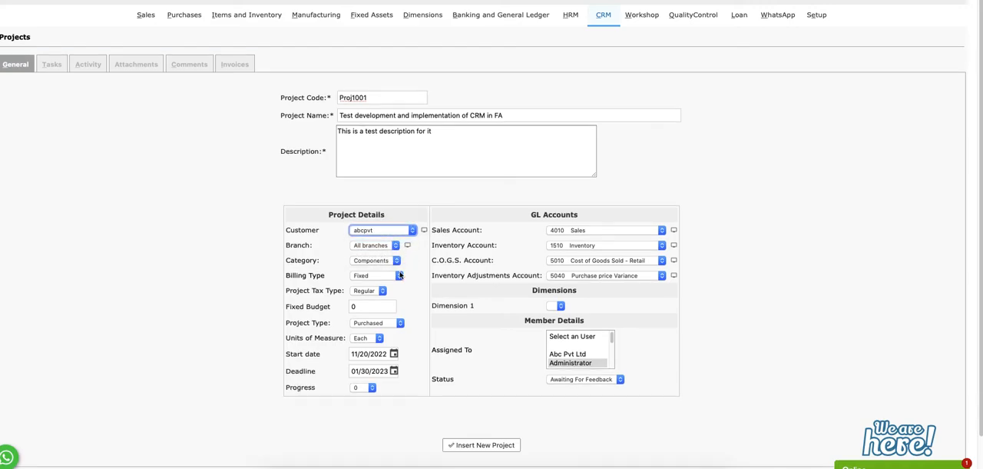
{"action": "left_click", "coordinate": [375, 245]}
{"action": "left_click", "coordinate": [375, 259]}
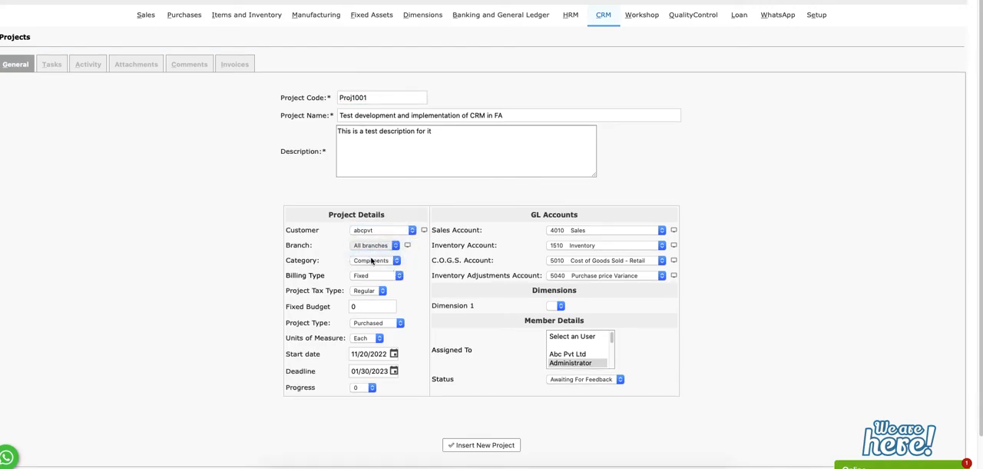
{"action": "left_click", "coordinate": [373, 260]}
{"action": "left_click", "coordinate": [312, 289]}
Set the project's billing type to Project Hours, with 40 estimated hours and a rate of 25 per hour
{"action": "left_click", "coordinate": [383, 276]}
{"action": "left_click", "coordinate": [321, 306]}
{"action": "left_click", "coordinate": [366, 277]}
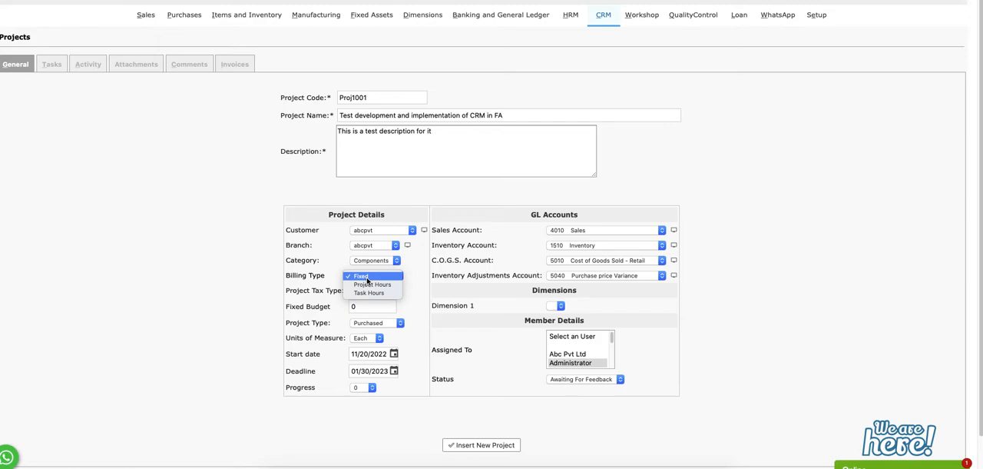
{"action": "left_click", "coordinate": [317, 289]}
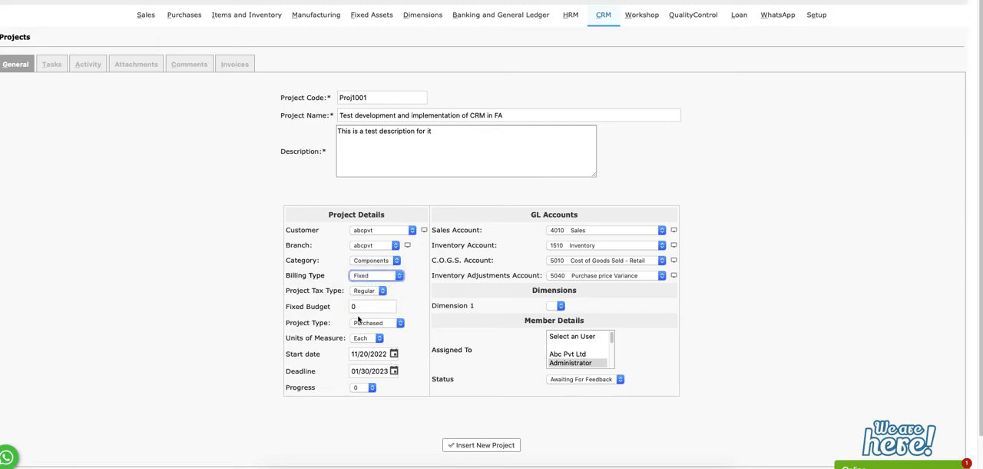
{"action": "left_click", "coordinate": [367, 305]}
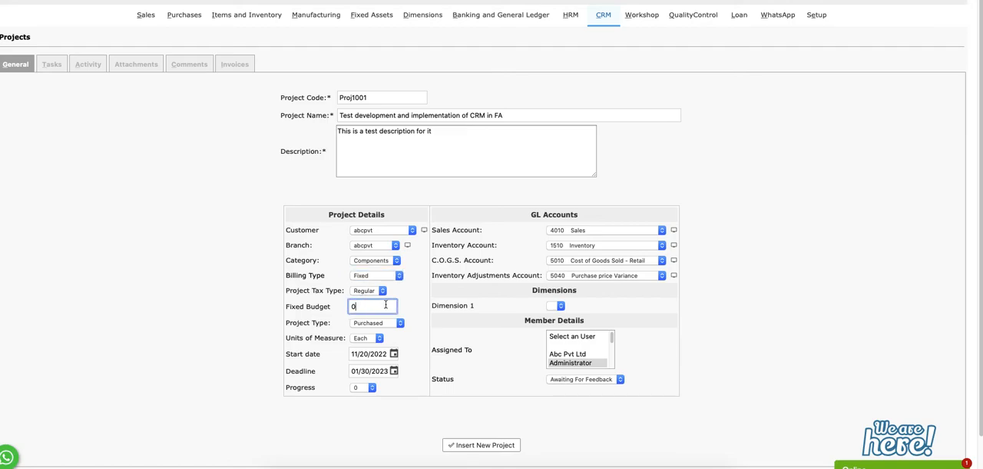
{"action": "left_click", "coordinate": [374, 278]}
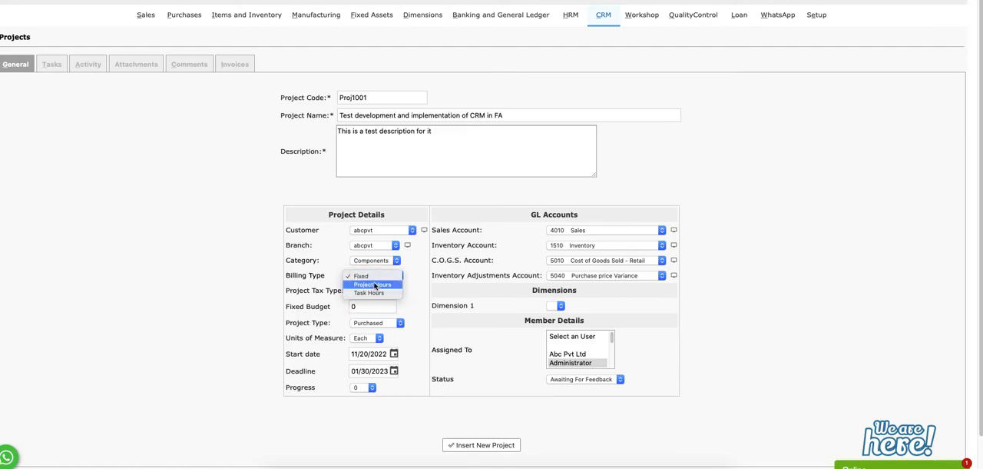
{"action": "left_click", "coordinate": [374, 286]}
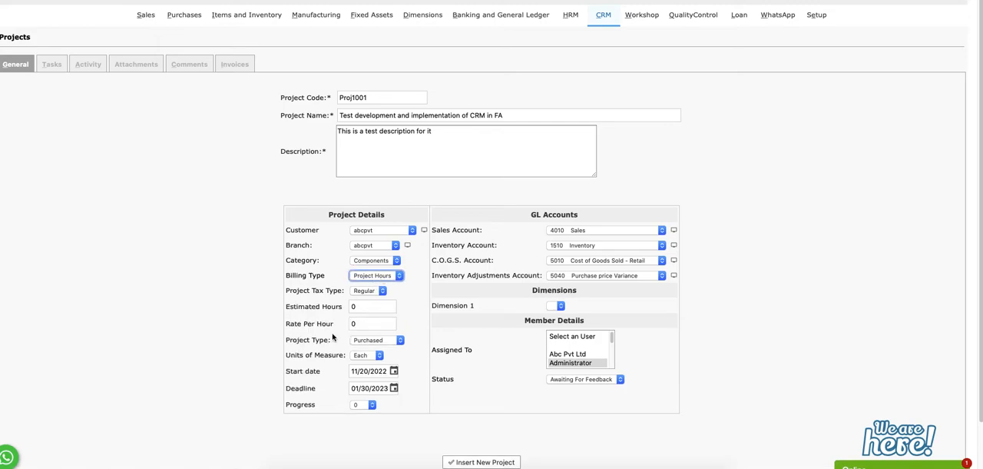
{"action": "double_click", "coordinate": [361, 305]}
{"action": "type", "text": "40"}
{"action": "key", "text": "Tab"}
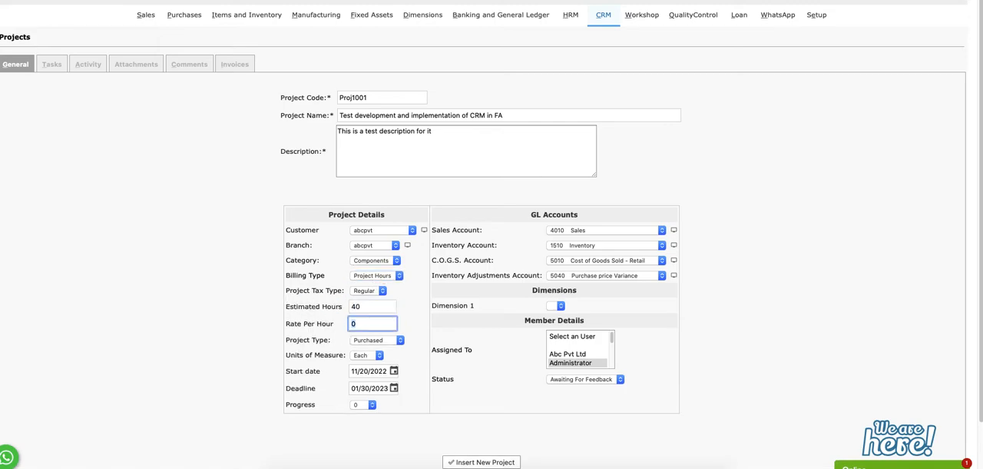
{"action": "left_click", "coordinate": [208, 339]}
Set the project's progress to 100 and its status to Complete, and insert the new project
{"action": "left_click", "coordinate": [353, 405]}
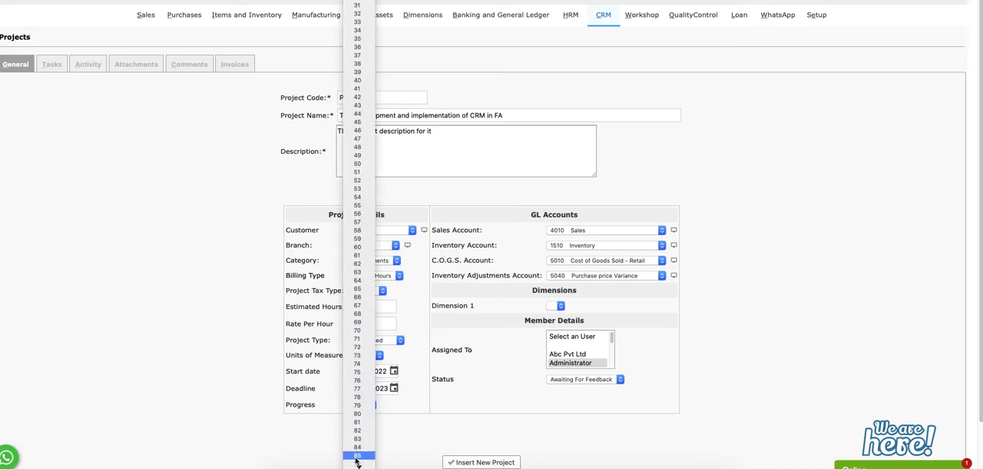
{"action": "left_click", "coordinate": [358, 455]}
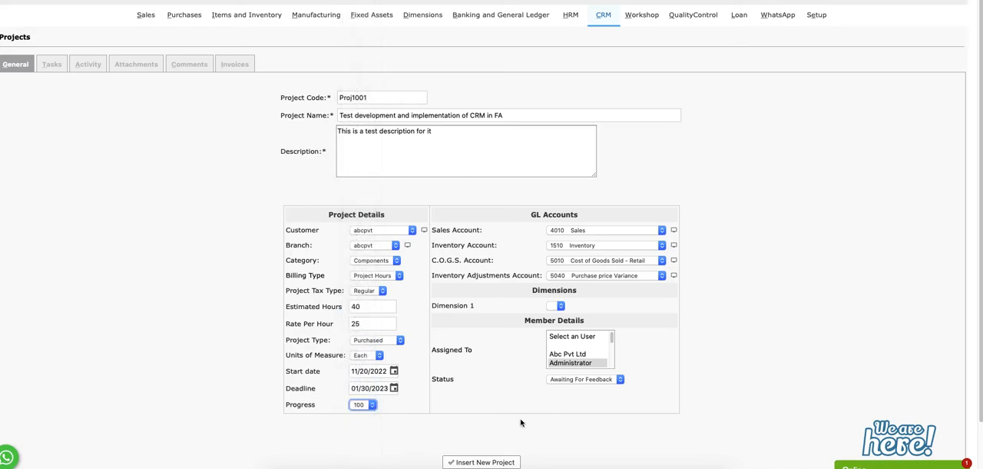
{"action": "left_click", "coordinate": [576, 379]}
{"action": "left_click", "coordinate": [570, 389]}
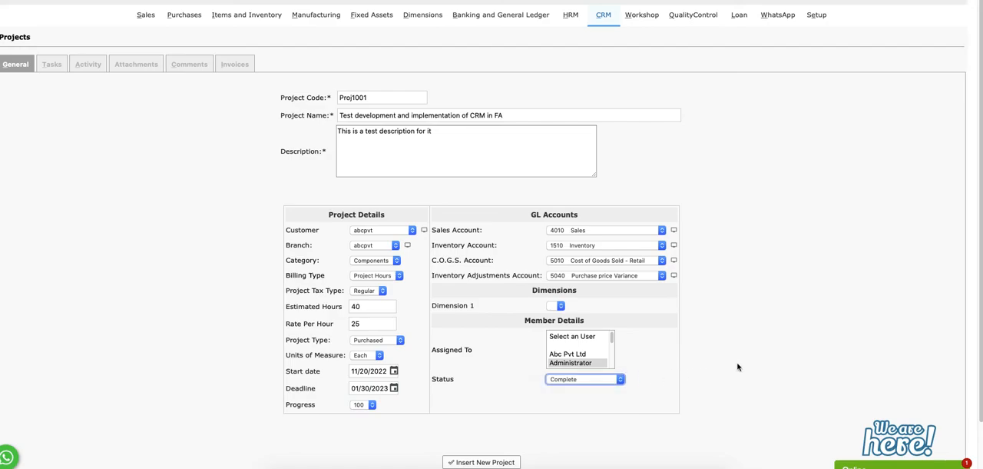
{"action": "scroll", "coordinate": [580, 368], "scroll_direction": "down", "scroll_amount": 2}
{"action": "left_click", "coordinate": [487, 398]}
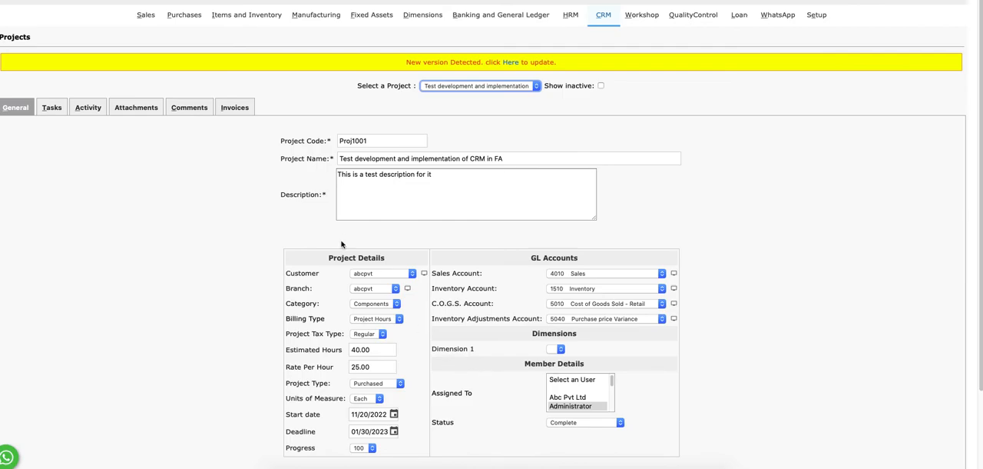
Check the saved project, start a new project invoice, and select the "Test development and implementation" project for it
{"action": "scroll", "coordinate": [345, 231], "scroll_direction": "down", "scroll_amount": 3}
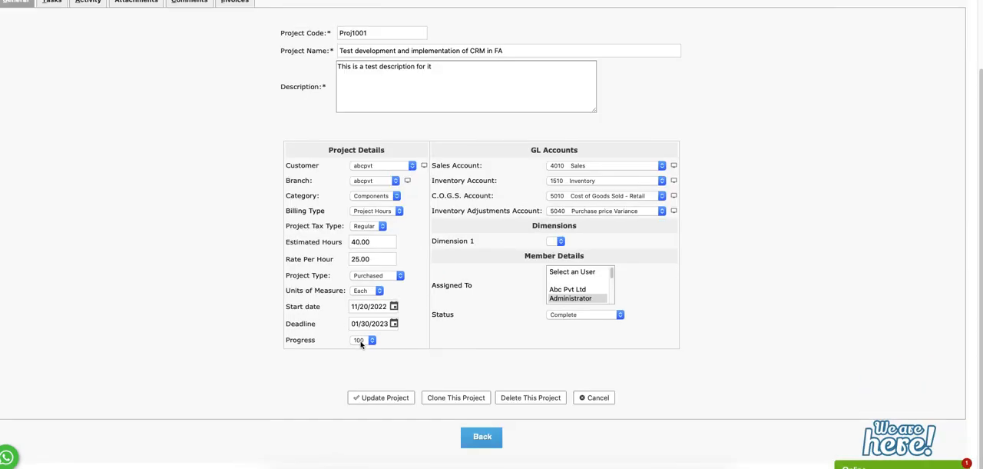
{"action": "scroll", "coordinate": [517, 340], "scroll_direction": "up", "scroll_amount": 3}
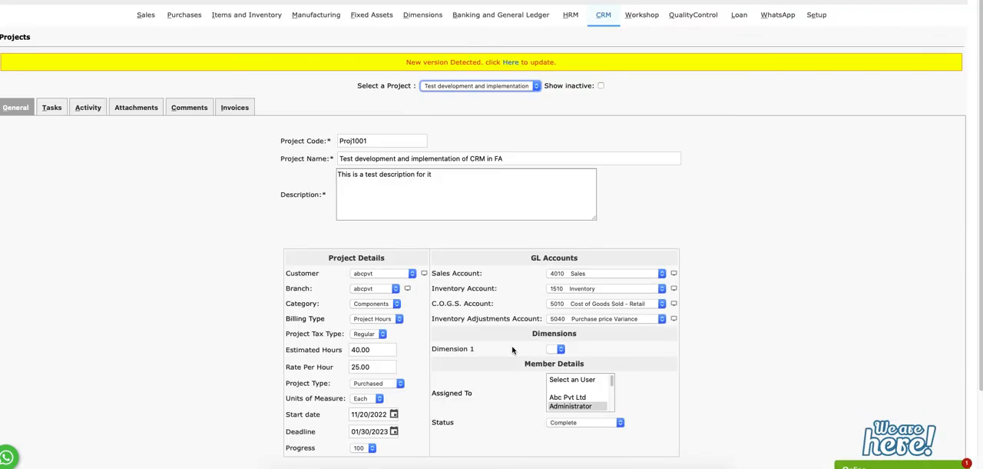
{"action": "left_click", "coordinate": [606, 22]}
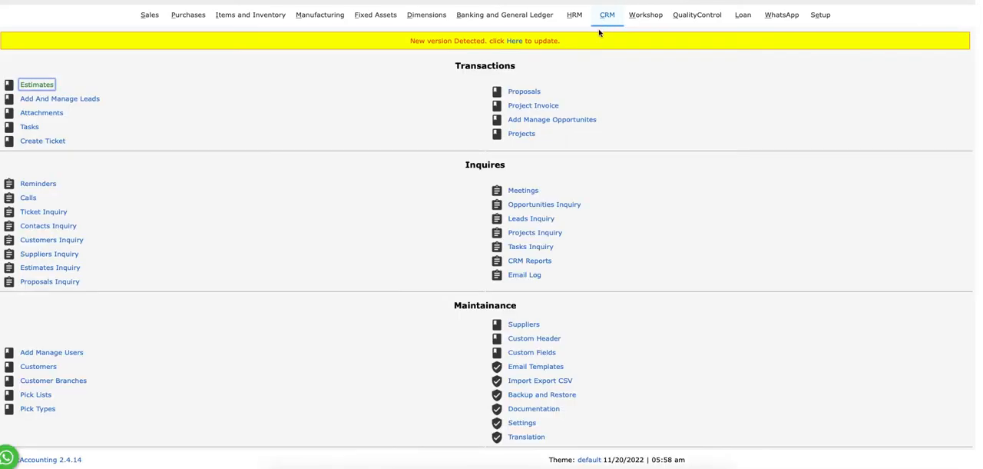
{"action": "left_click", "coordinate": [530, 103]}
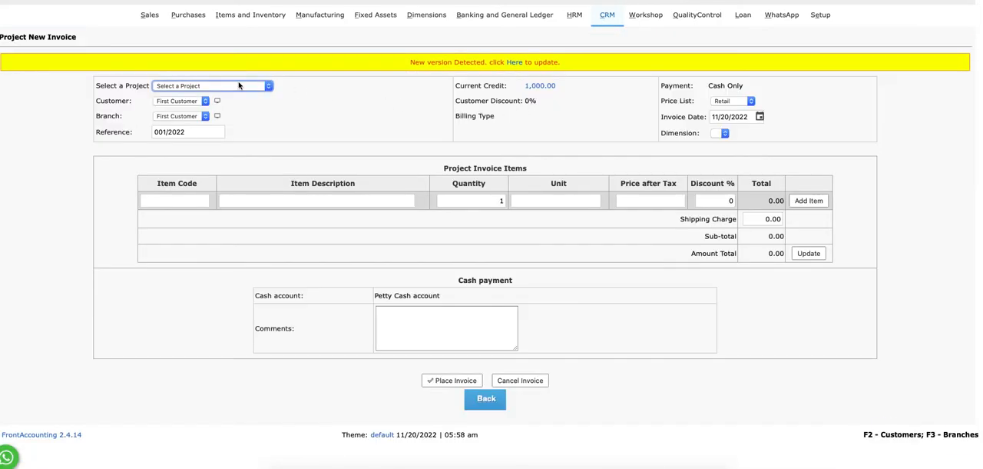
{"action": "left_click", "coordinate": [245, 86]}
{"action": "left_click", "coordinate": [211, 95]}
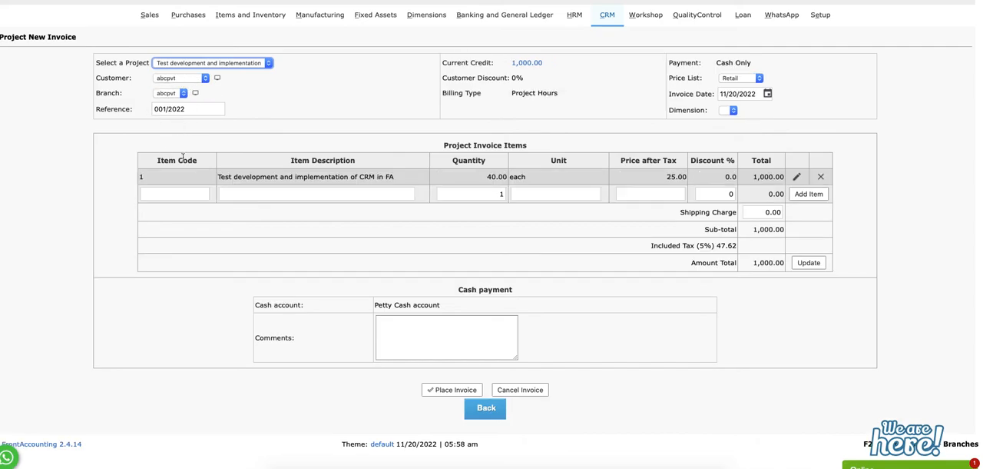
Examine the invoice line's quantity and price, the included tax, and the billing type
{"action": "left_click_drag", "start_coordinate": [489, 179], "coordinate": [520, 178]}
{"action": "double_click", "coordinate": [649, 181]}
{"action": "left_click", "coordinate": [664, 177]}
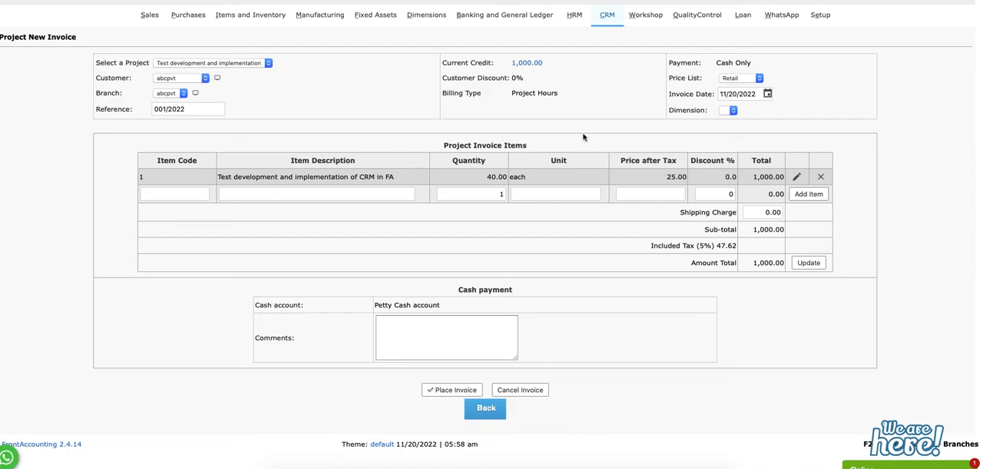
{"action": "triple_click", "coordinate": [657, 246]}
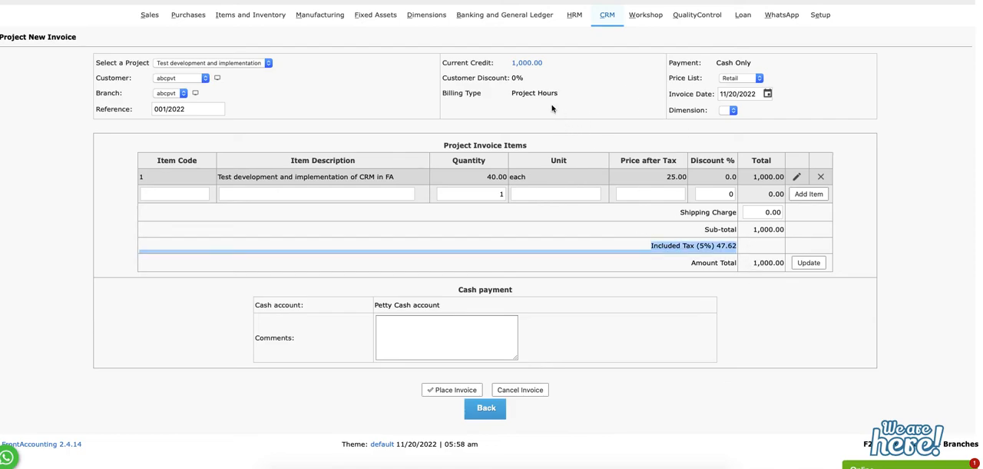
{"action": "left_click_drag", "start_coordinate": [511, 94], "coordinate": [570, 93]}
{"action": "left_click", "coordinate": [594, 105]}
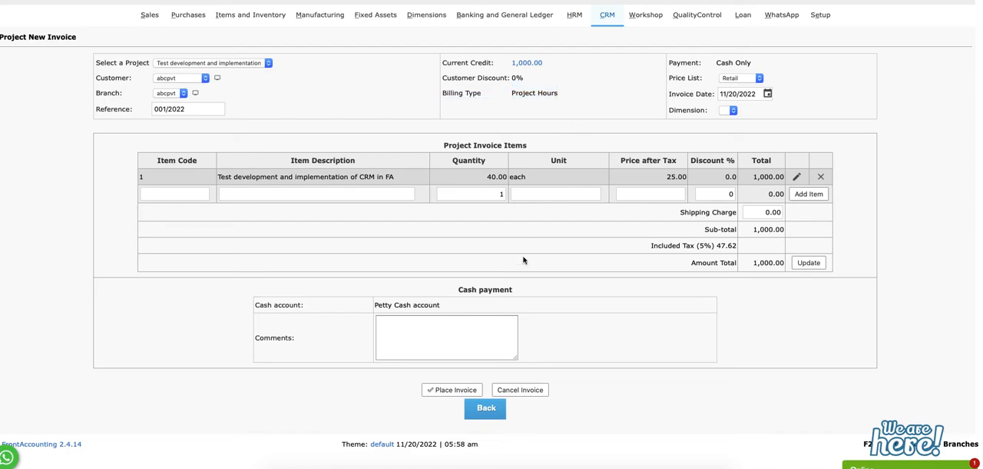
Place the project invoice and view its line items and general ledger entries
{"action": "left_click", "coordinate": [456, 336]}
{"action": "left_click", "coordinate": [450, 391]}
{"action": "left_click", "coordinate": [486, 83]}
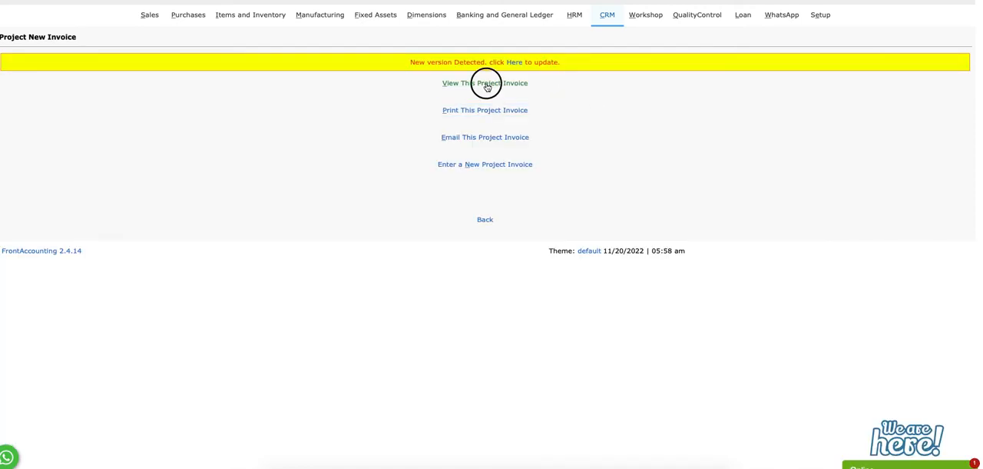
{"action": "scroll", "coordinate": [480, 249], "scroll_direction": "down", "scroll_amount": 5}
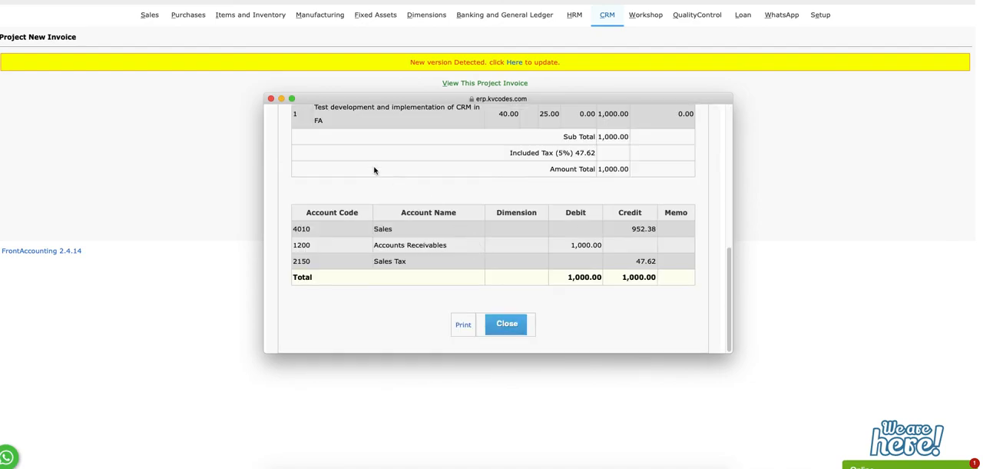
{"action": "scroll", "coordinate": [384, 184], "scroll_direction": "up", "scroll_amount": 5}
{"action": "left_click", "coordinate": [271, 98]}
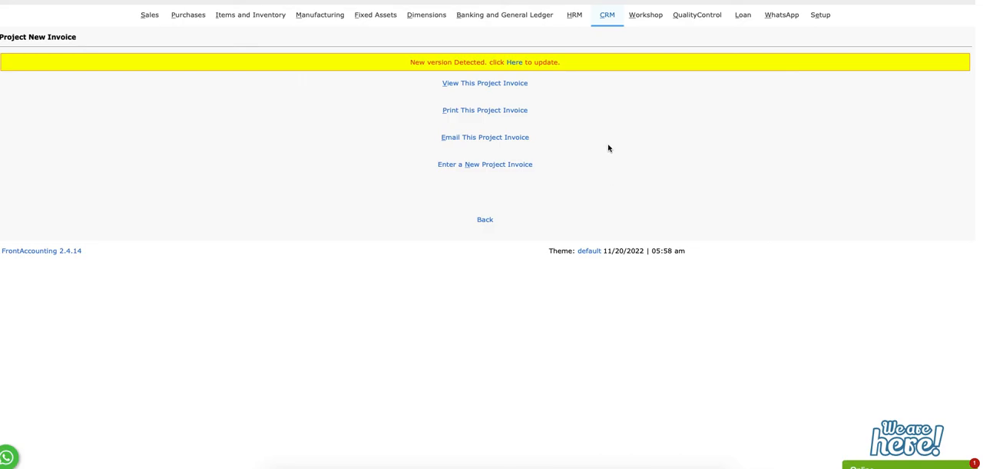
Look at the report types available under CRM Reports and return to the CRM menu
{"action": "left_click", "coordinate": [607, 15]}
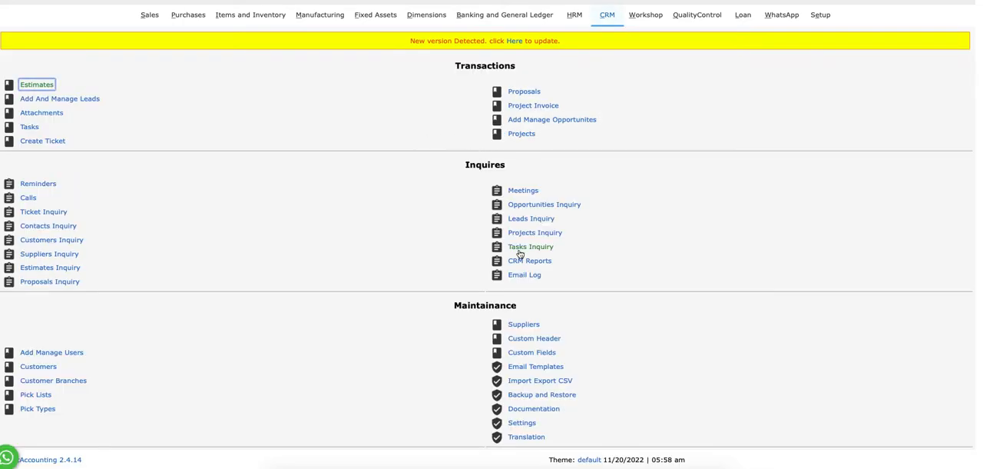
{"action": "left_click", "coordinate": [545, 262]}
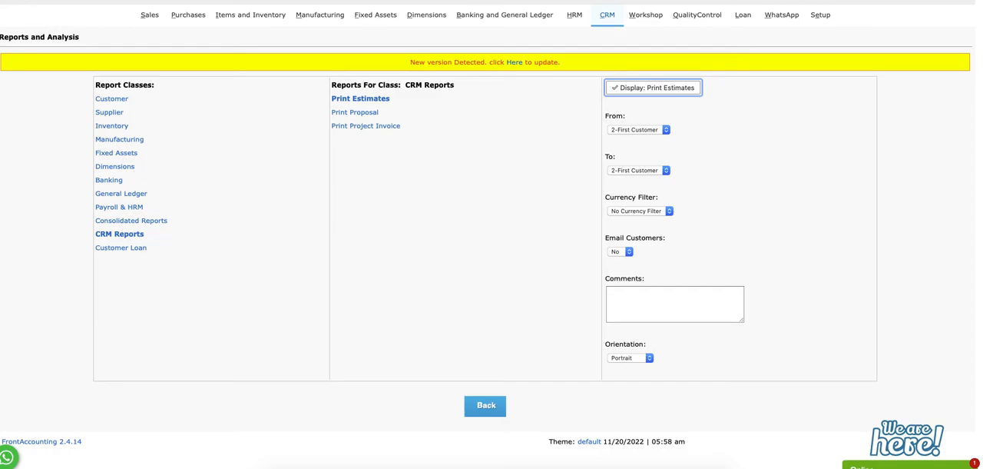
{"action": "key", "text": "super+Left"}
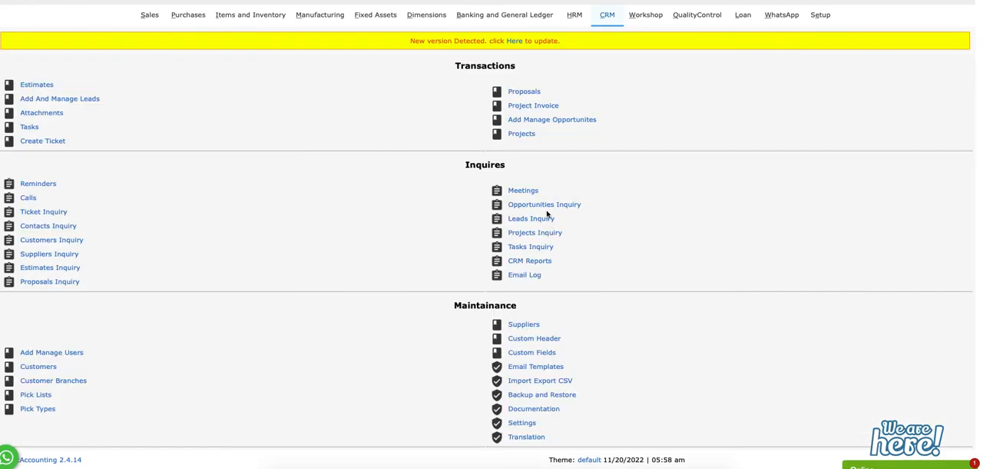
View the customer conversion form for the Saai Pvt Ltd lead and return to the CRM menu without converting it
{"action": "left_click", "coordinate": [76, 100]}
{"action": "left_click", "coordinate": [469, 86]}
{"action": "left_click", "coordinate": [466, 96]}
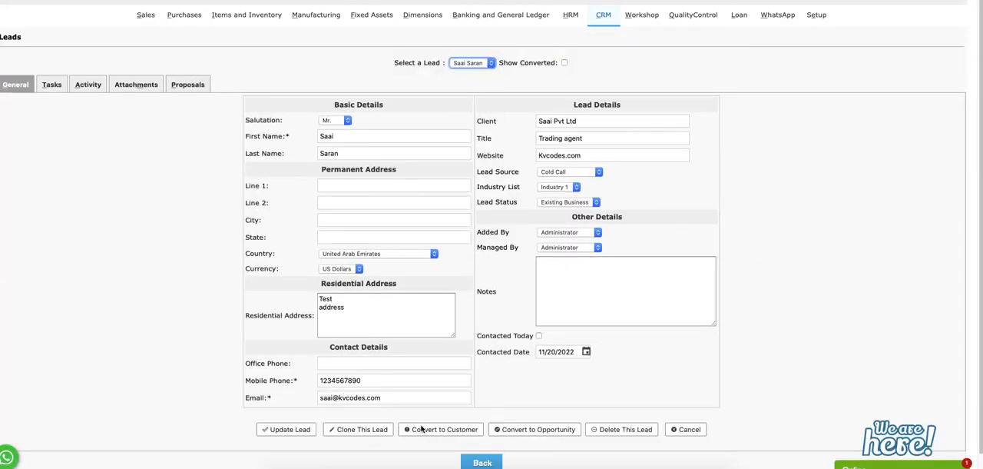
{"action": "left_click", "coordinate": [428, 430]}
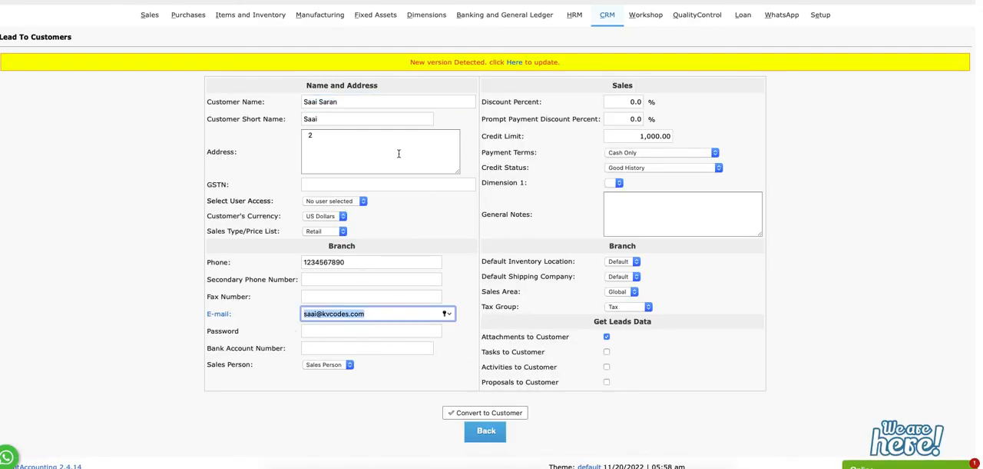
{"action": "left_click", "coordinate": [607, 15]}
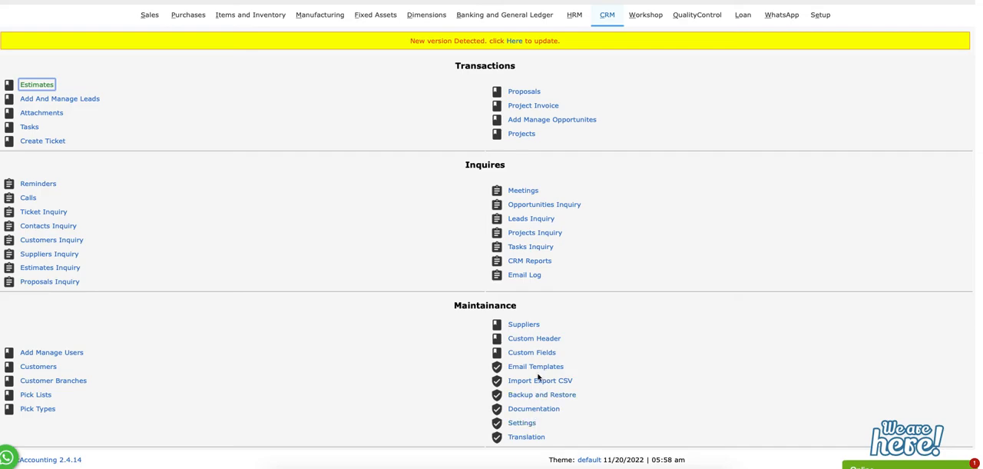
Review the CRM pick types and try to add a "TEst again" description to the Business Type pick list
{"action": "left_click", "coordinate": [48, 410]}
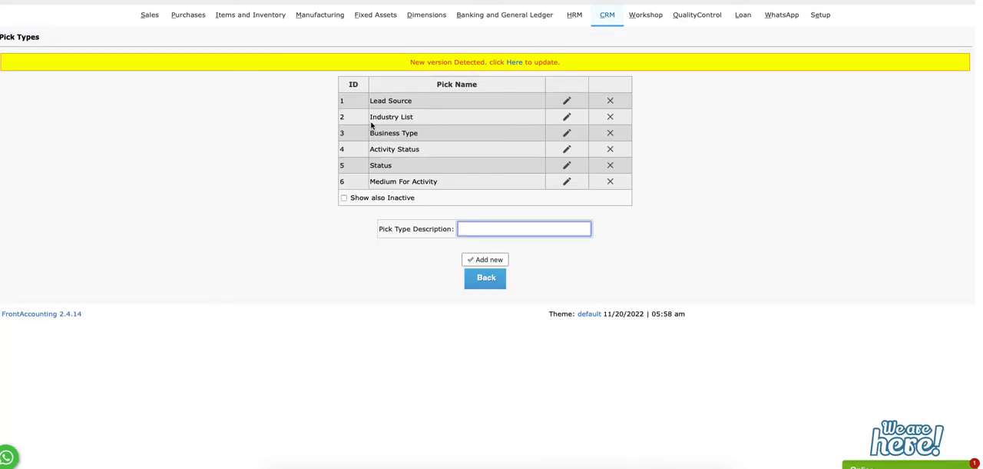
{"action": "left_click", "coordinate": [607, 18]}
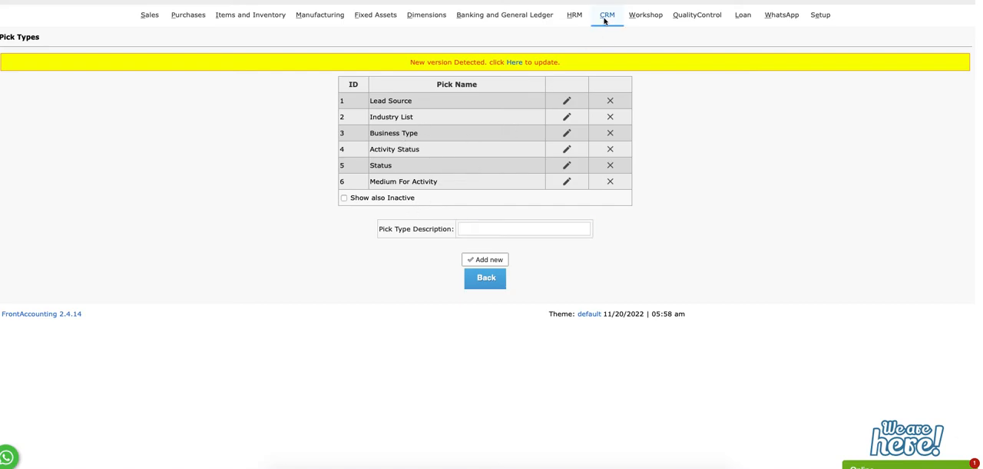
{"action": "left_click", "coordinate": [36, 396]}
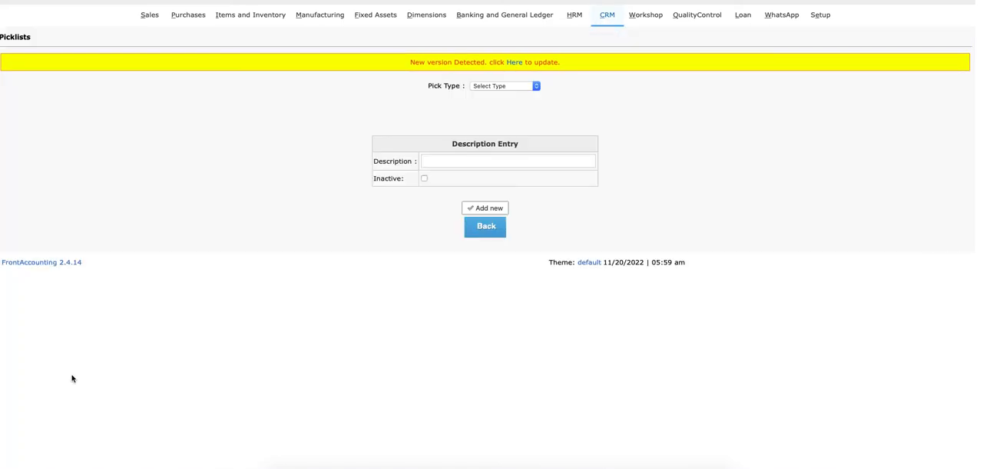
{"action": "left_click", "coordinate": [486, 85]}
{"action": "left_click", "coordinate": [493, 103]}
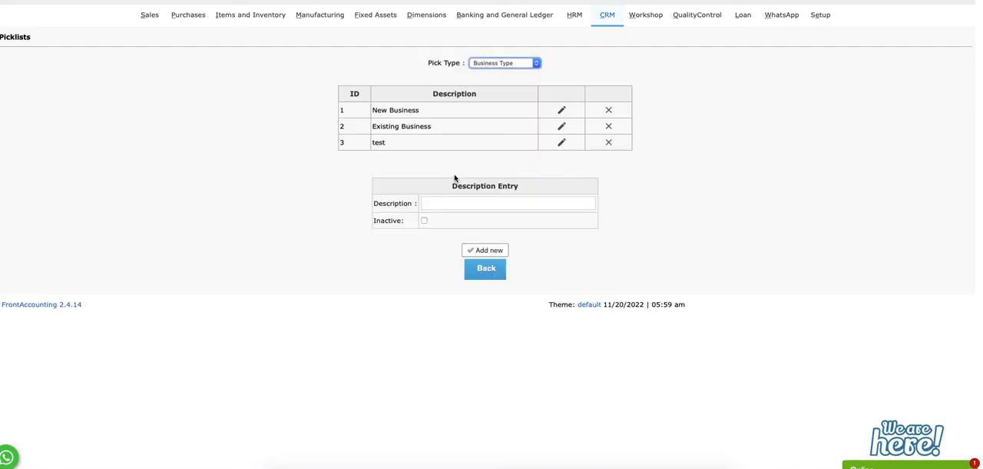
{"action": "left_click", "coordinate": [466, 204]}
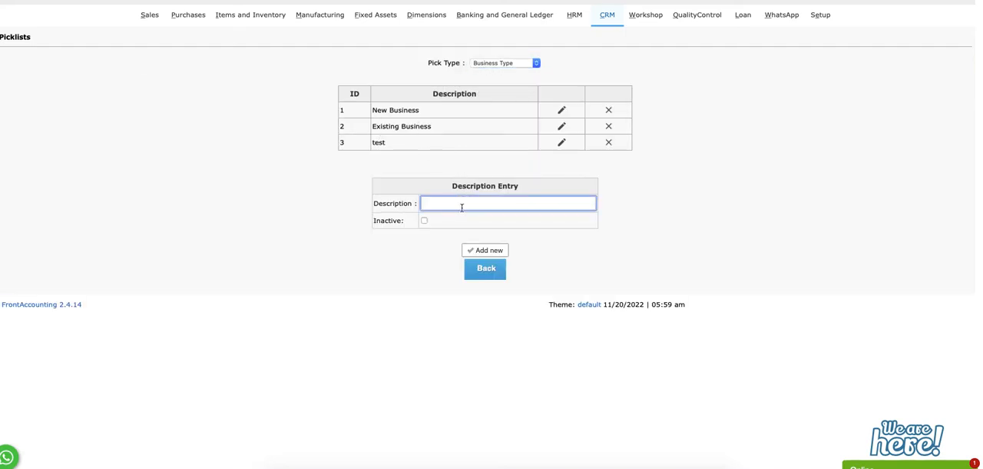
{"action": "type", "text": "TEst again"}
{"action": "left_click", "coordinate": [481, 251]}
{"action": "left_click", "coordinate": [605, 22]}
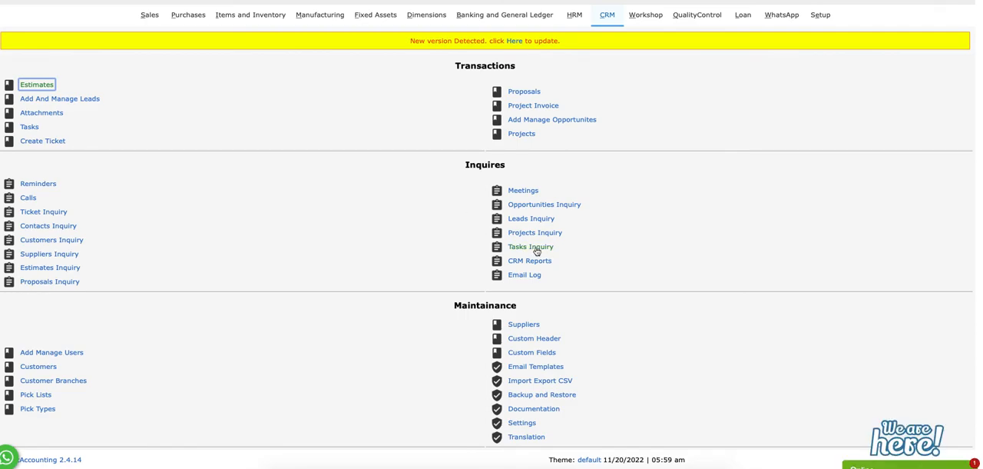
Check the Business Type options in the new opportunity form and return to the CRM menu
{"action": "left_click", "coordinate": [534, 120]}
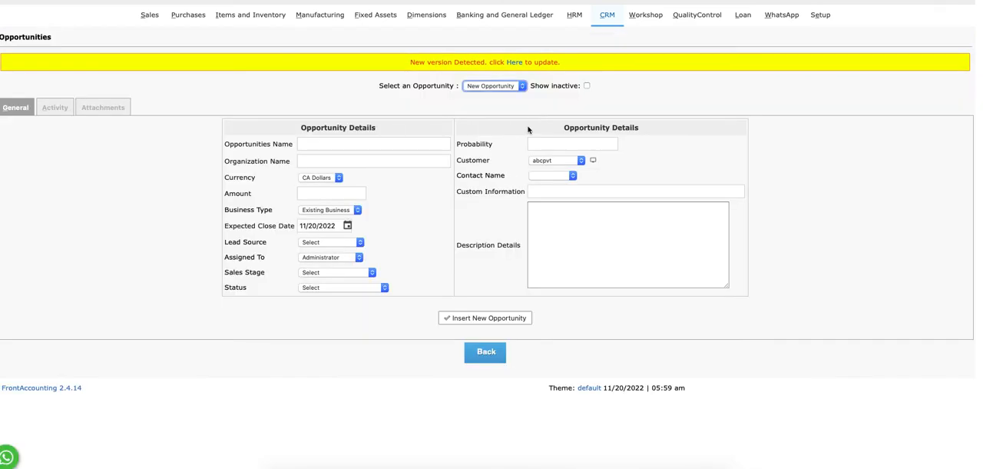
{"action": "left_click", "coordinate": [323, 212]}
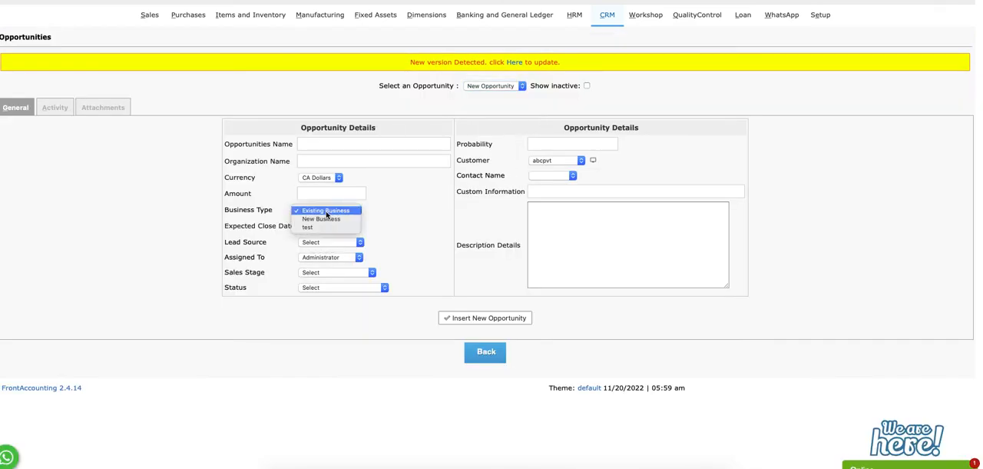
{"action": "left_click", "coordinate": [415, 220]}
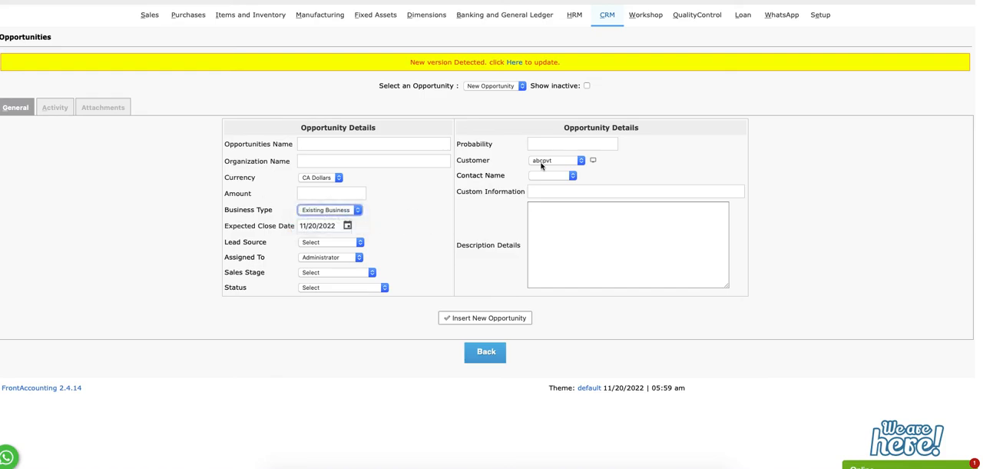
{"action": "left_click", "coordinate": [610, 19]}
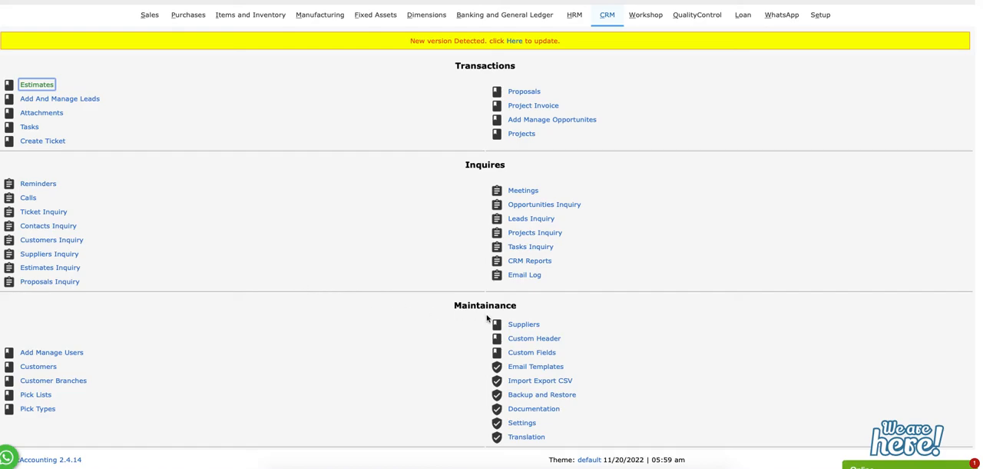
View the First Supplier record and the CRM email log, returning to the CRM menu after each
{"action": "left_click", "coordinate": [521, 325]}
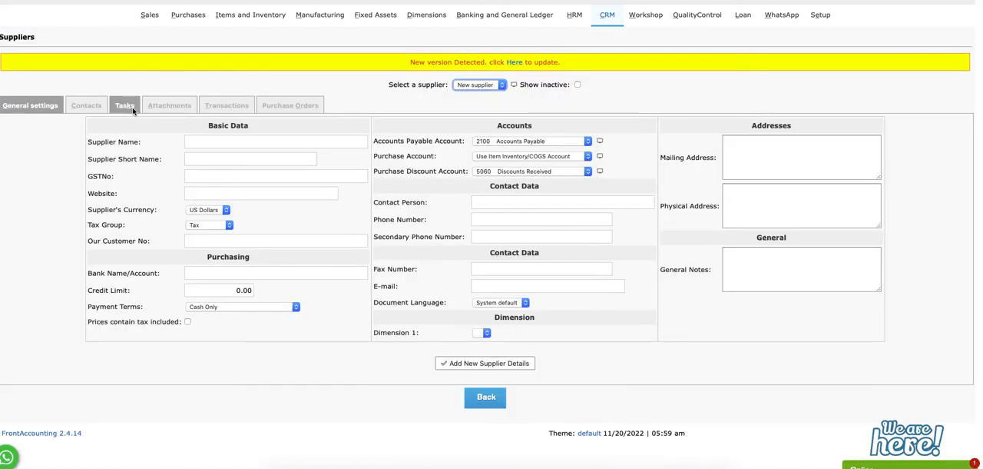
{"action": "left_click", "coordinate": [472, 87]}
{"action": "left_click", "coordinate": [475, 96]}
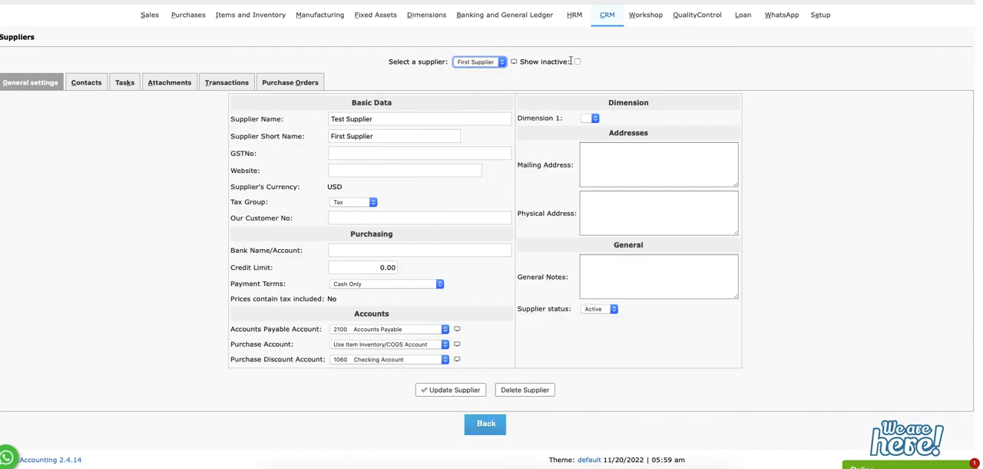
{"action": "left_click", "coordinate": [606, 19]}
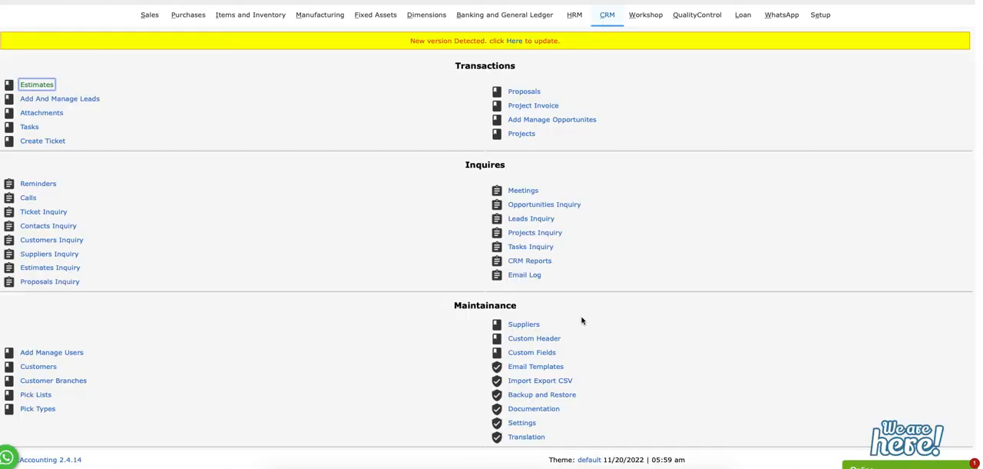
{"action": "left_click", "coordinate": [535, 275]}
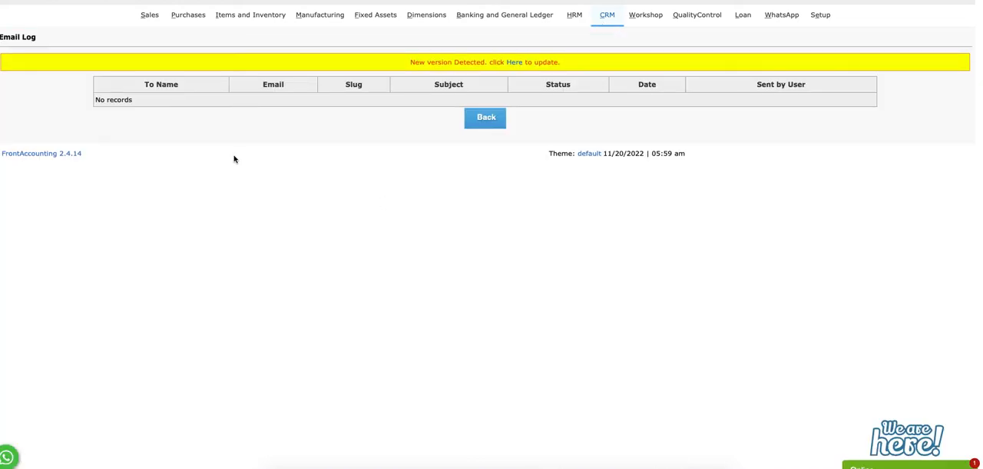
{"action": "left_click", "coordinate": [607, 21]}
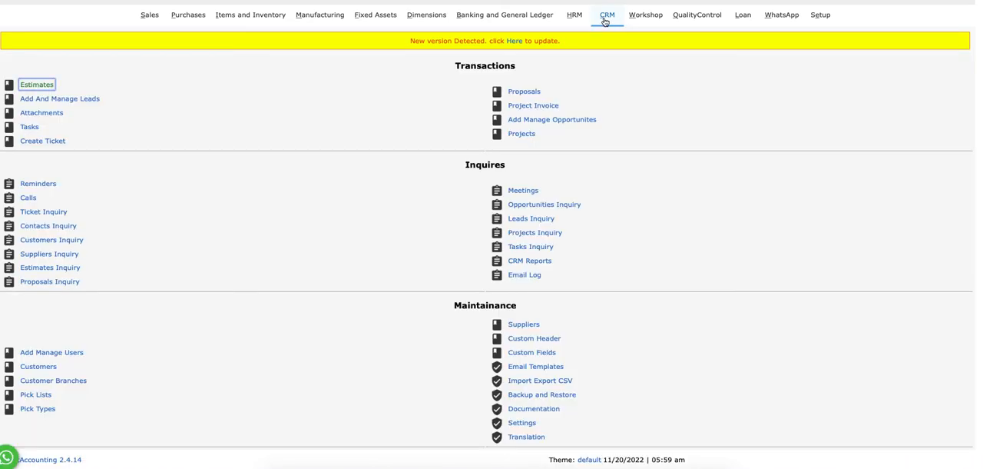
Show the Tickets email templates and open the New Ticket Created template sent to staff members when a customer opens a ticket
{"action": "left_click", "coordinate": [543, 365]}
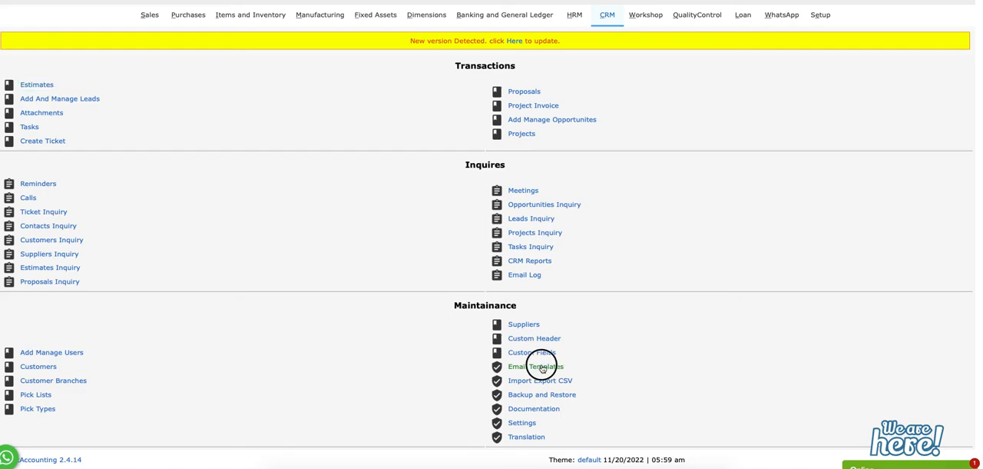
{"action": "left_click", "coordinate": [512, 86]}
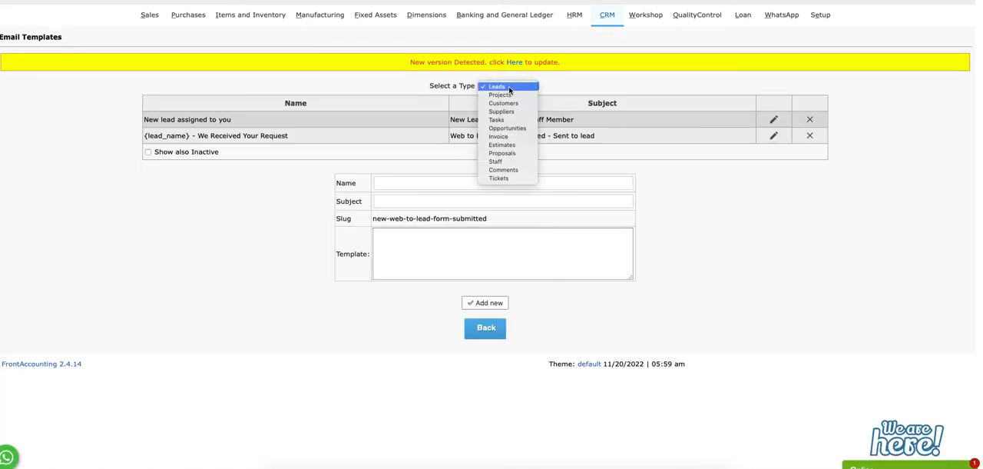
{"action": "left_click", "coordinate": [507, 95]}
{"action": "left_click", "coordinate": [507, 64]}
{"action": "left_click", "coordinate": [499, 147]}
{"action": "left_click", "coordinate": [786, 146]}
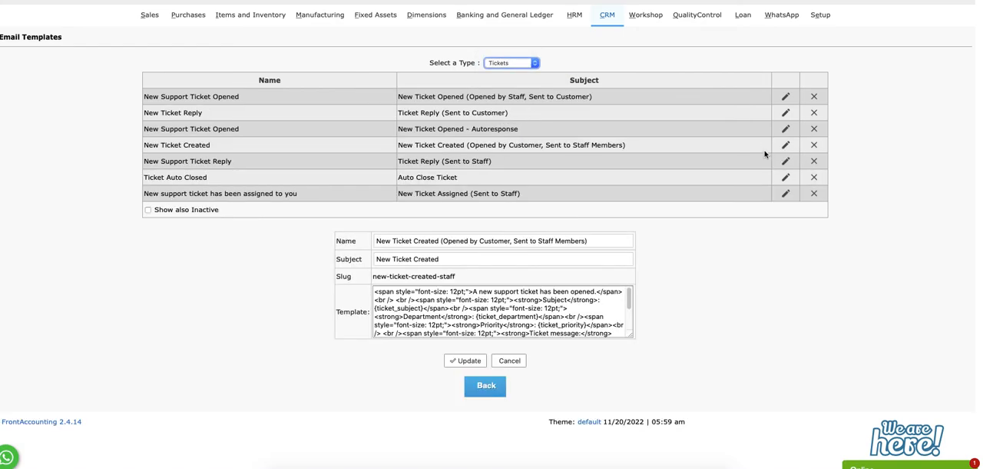
Examine the name, subject and HTML body placeholders of the New Ticket Created template and return to the CRM menu without updating it
{"action": "scroll", "coordinate": [507, 311], "scroll_direction": "down", "scroll_amount": 3}
{"action": "scroll", "coordinate": [522, 316], "scroll_direction": "up", "scroll_amount": 3}
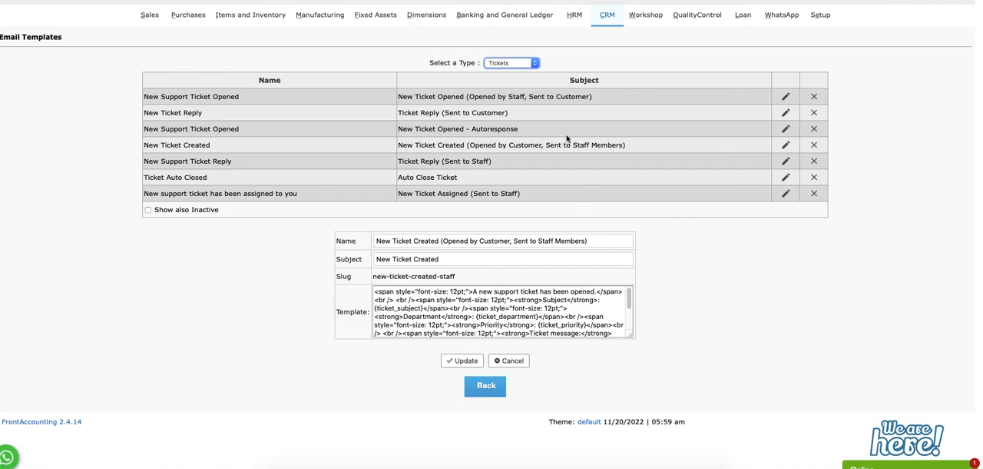
{"action": "left_click", "coordinate": [438, 300]}
{"action": "left_click_drag", "start_coordinate": [376, 292], "coordinate": [571, 334]}
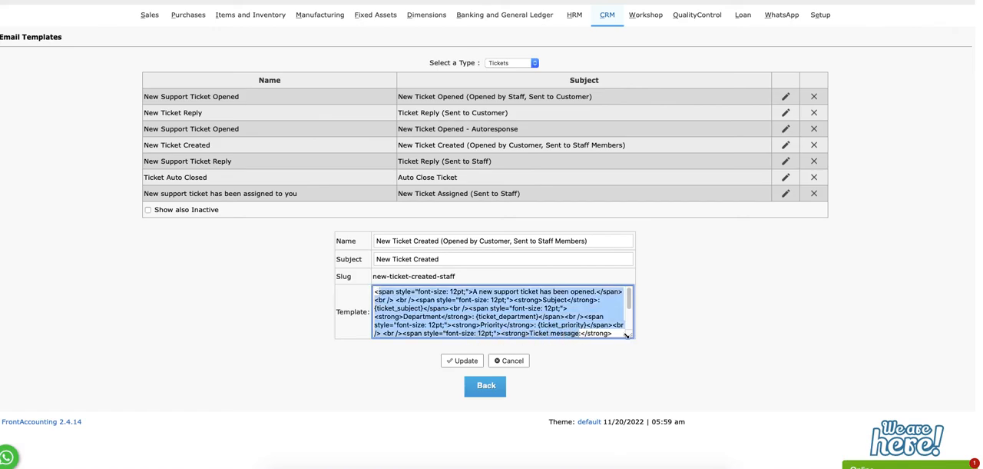
{"action": "left_click", "coordinate": [537, 324]}
{"action": "scroll", "coordinate": [538, 324], "scroll_direction": "down", "scroll_amount": 3}
{"action": "scroll", "coordinate": [485, 322], "scroll_direction": "up", "scroll_amount": 3}
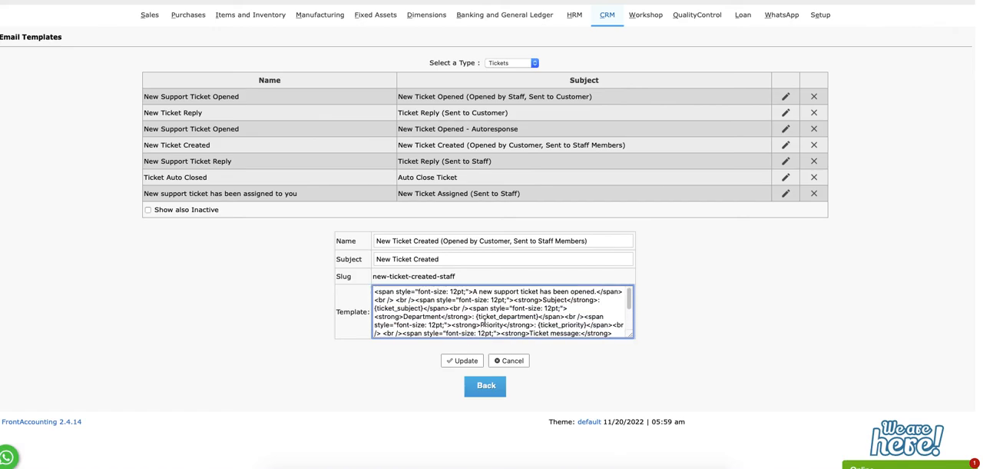
{"action": "left_click", "coordinate": [462, 252]}
{"action": "left_click", "coordinate": [610, 15]}
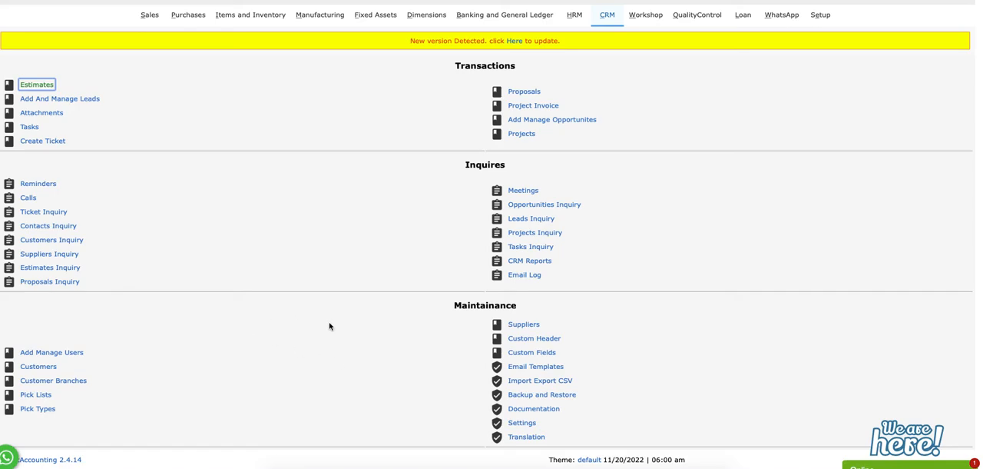
View the CSV import and export page and the module choices for custom headers, and return to the CRM menu
{"action": "left_click", "coordinate": [528, 383]}
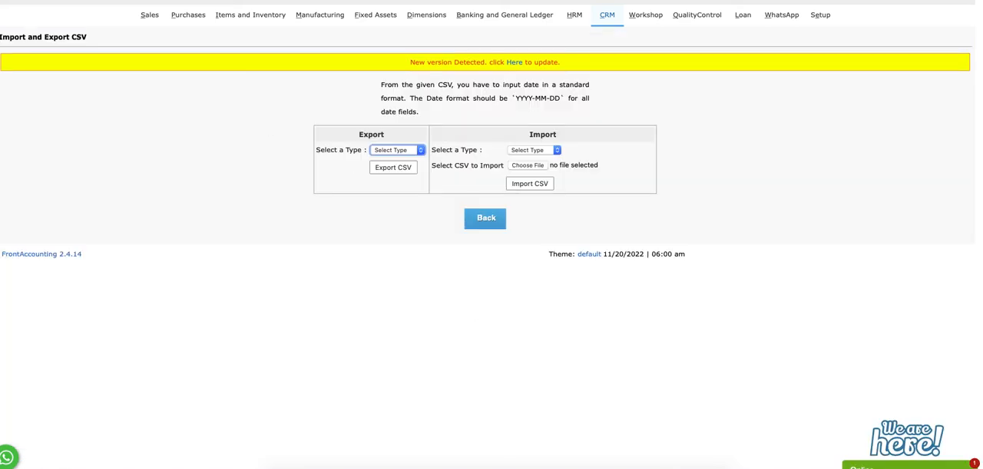
{"action": "key", "text": "alt+Left"}
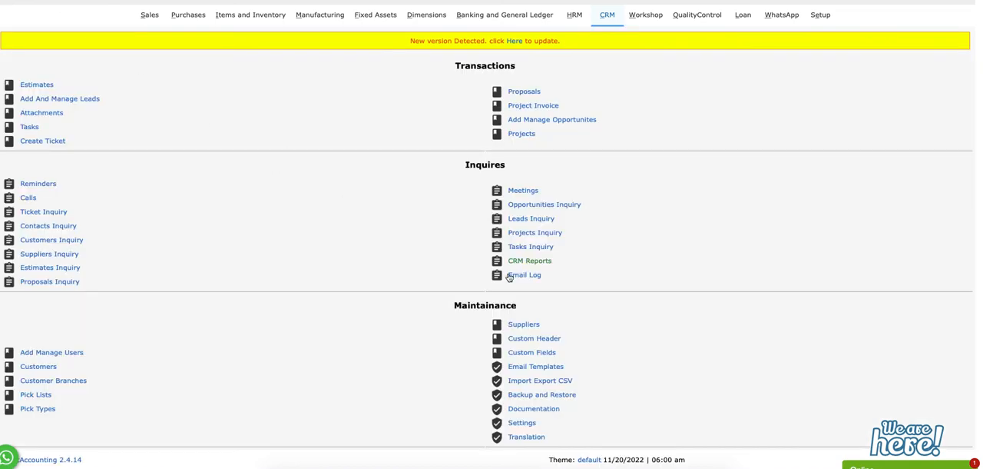
{"action": "left_click", "coordinate": [544, 342]}
{"action": "left_click", "coordinate": [511, 85]}
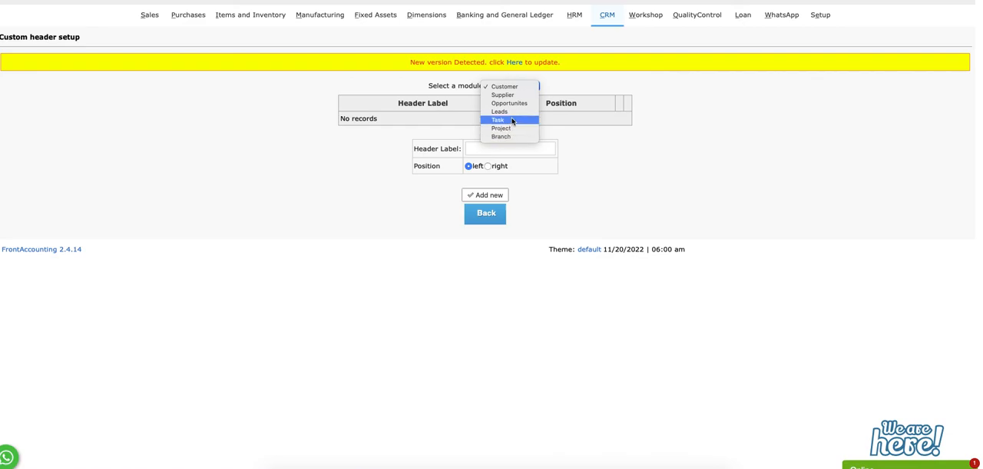
{"action": "left_click", "coordinate": [650, 156]}
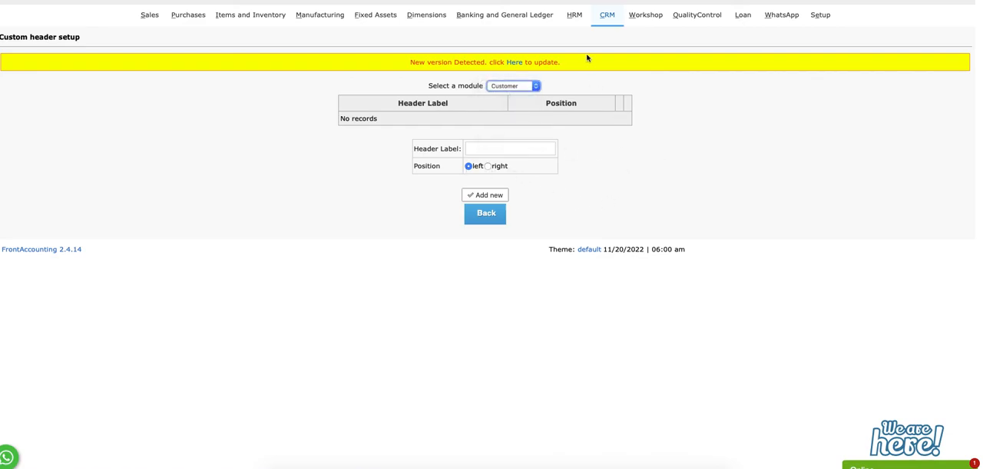
{"action": "left_click", "coordinate": [608, 16]}
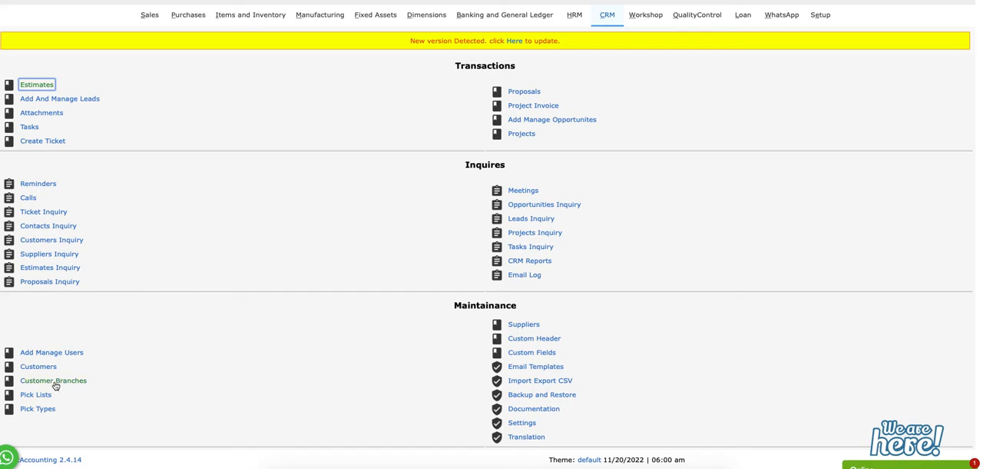
View the CRM users by access level for Inquiries, AP Officer and AR Officer, and return to the CRM menu
{"action": "left_click", "coordinate": [62, 352]}
{"action": "left_click", "coordinate": [477, 252]}
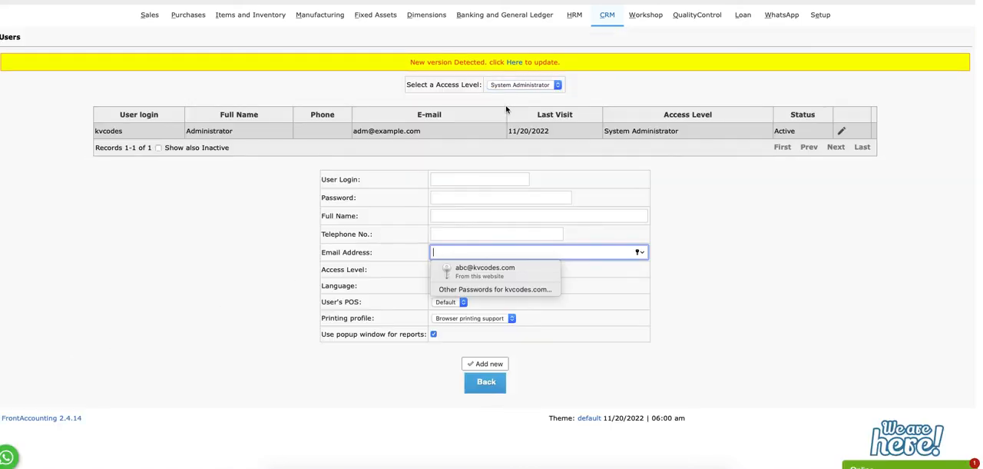
{"action": "left_click", "coordinate": [512, 84]}
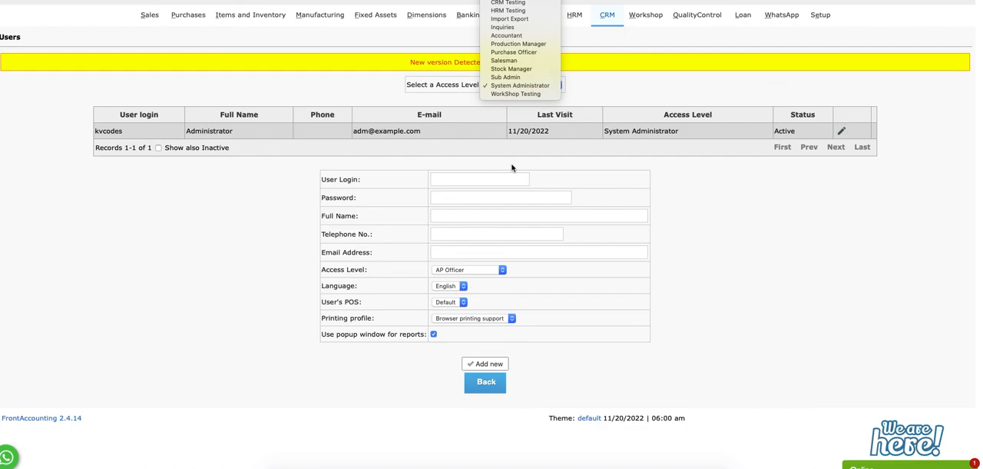
{"action": "left_click", "coordinate": [505, 26]}
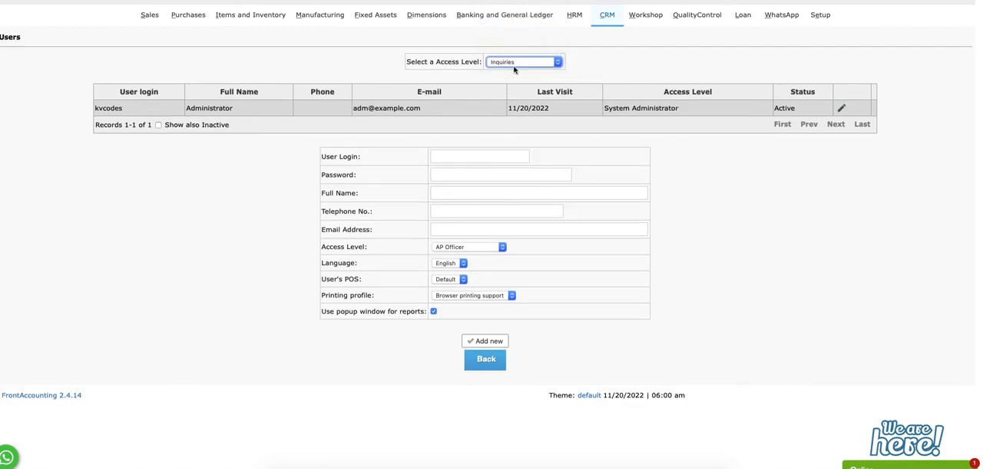
{"action": "left_click", "coordinate": [514, 62]}
{"action": "left_click", "coordinate": [510, 15]}
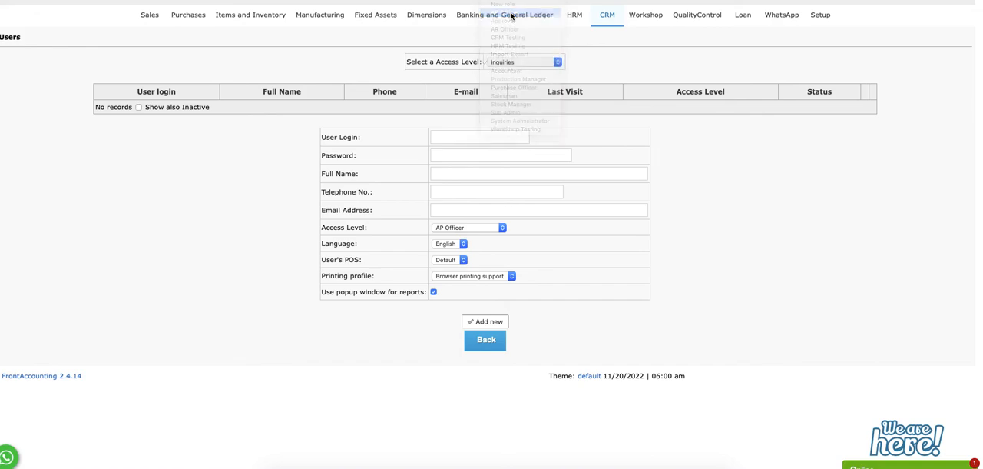
{"action": "left_click", "coordinate": [514, 62]}
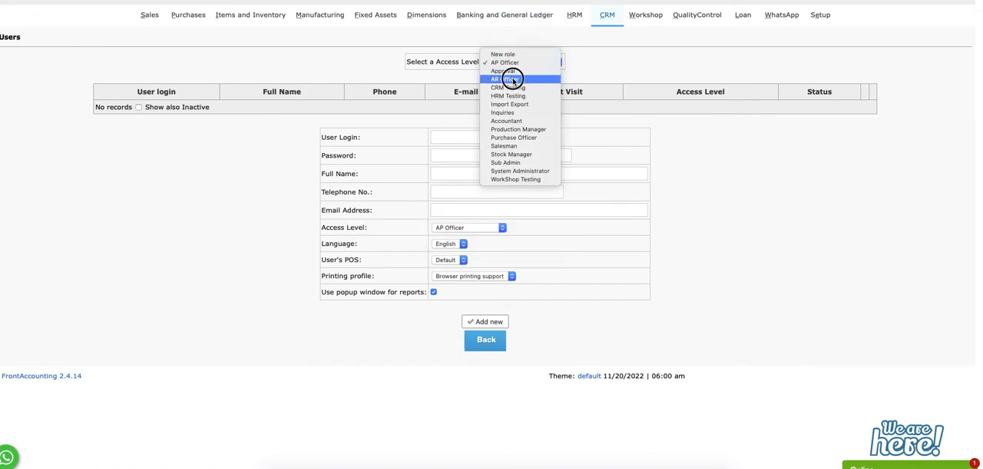
{"action": "left_click", "coordinate": [510, 79]}
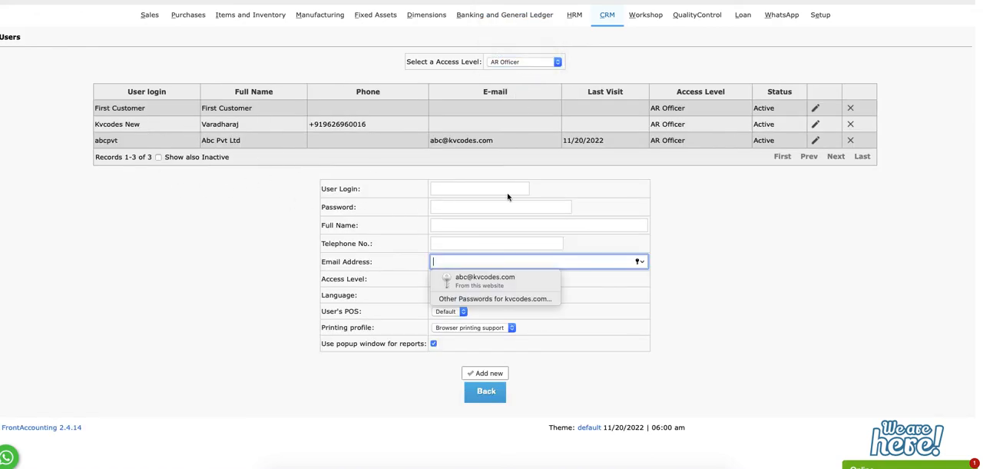
{"action": "left_click", "coordinate": [603, 16]}
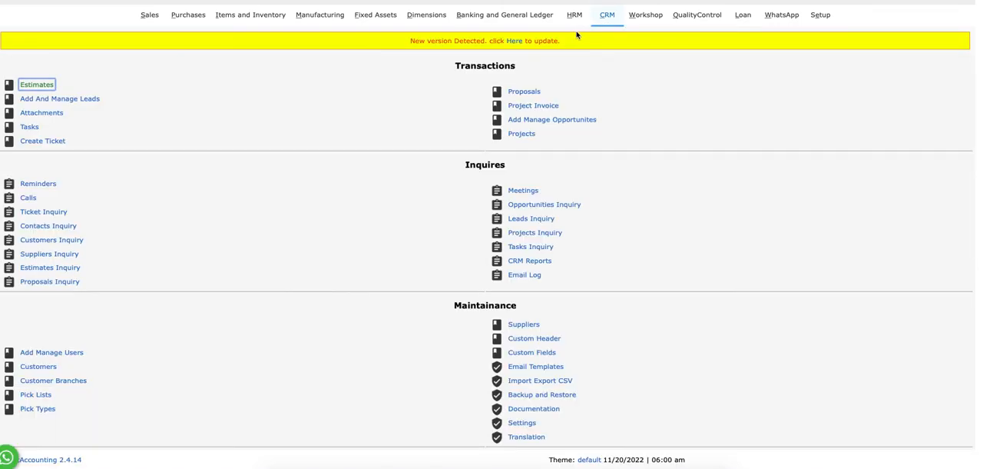